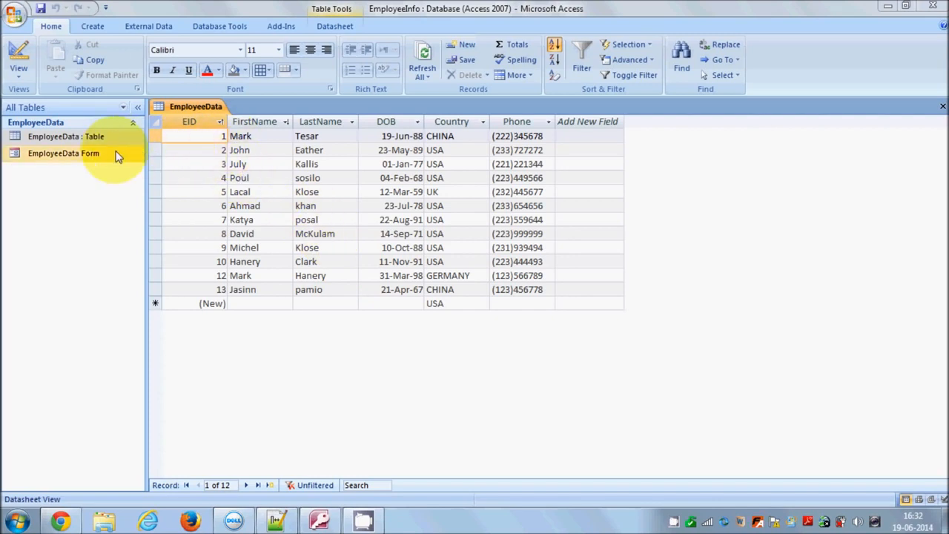
# Step: Open the existing EmployeeData Form
pyautogui.click(88, 26)
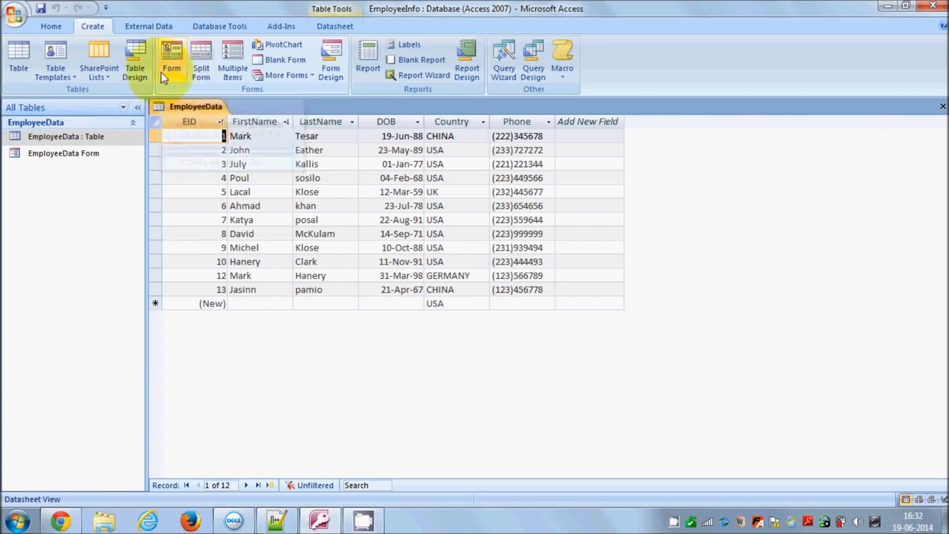
pyautogui.click(99, 157)
pyautogui.rightClick(101, 157)
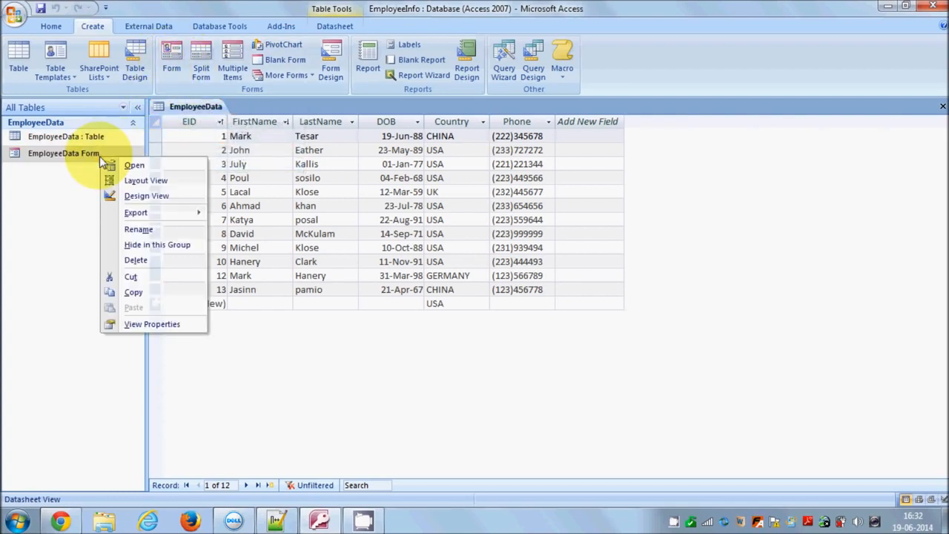
pyautogui.click(135, 164)
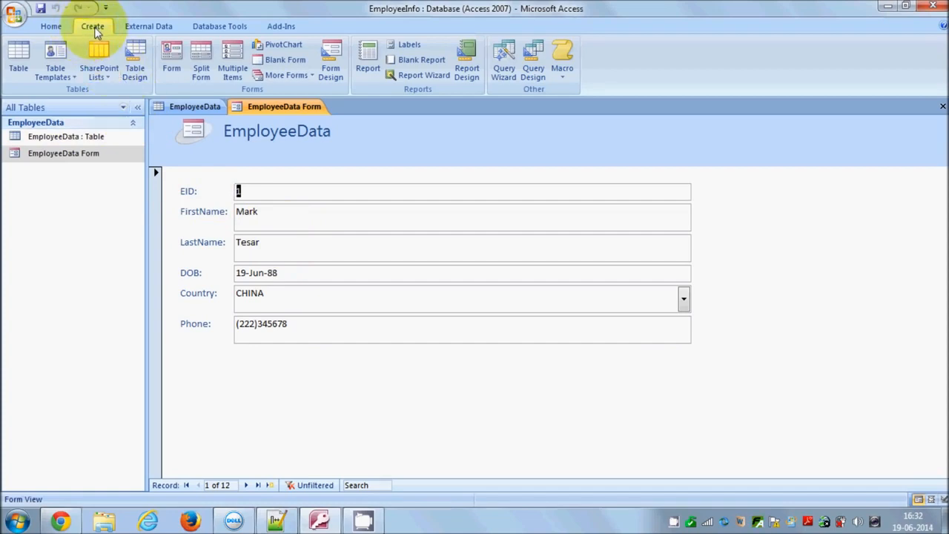
# Step: Start the Form Wizard for the EmployeeData table and include all of its fields in the new form
pyautogui.click(305, 77)
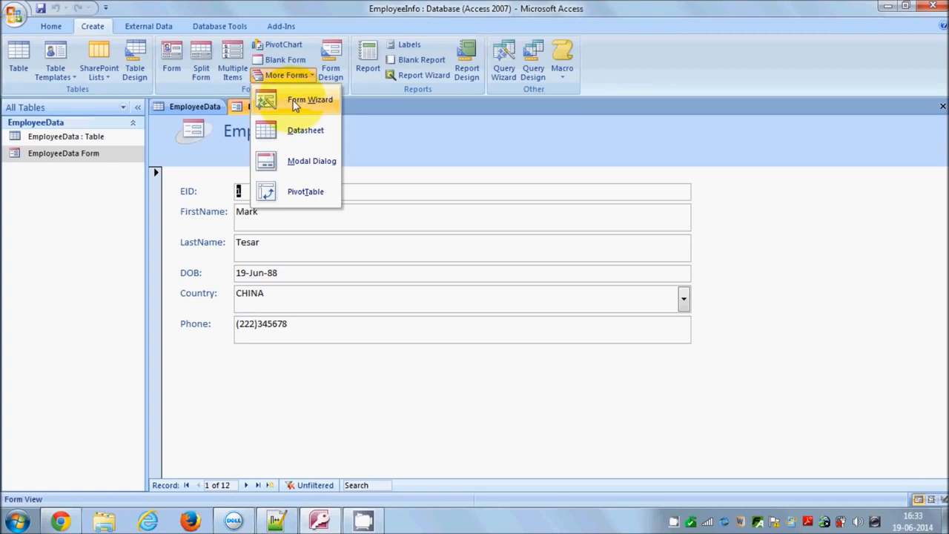
pyautogui.click(295, 104)
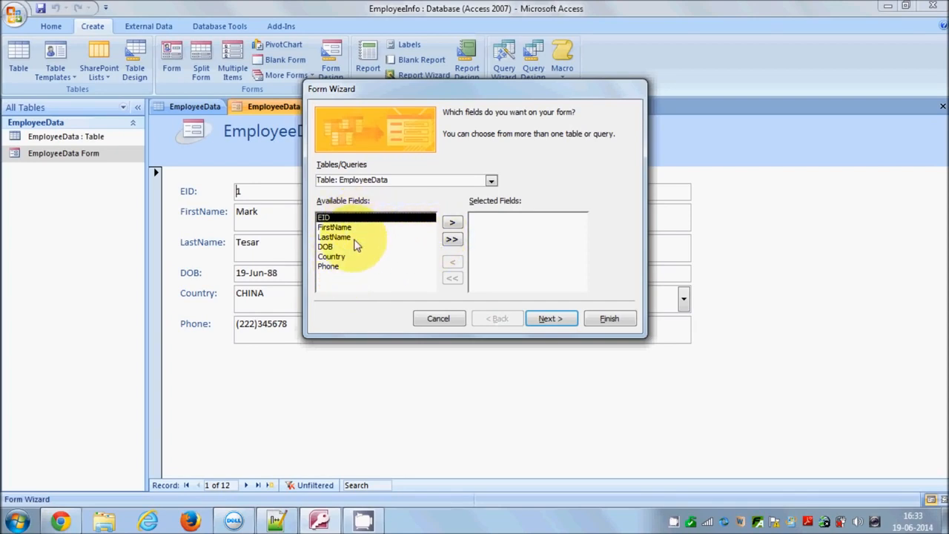
pyautogui.click(451, 241)
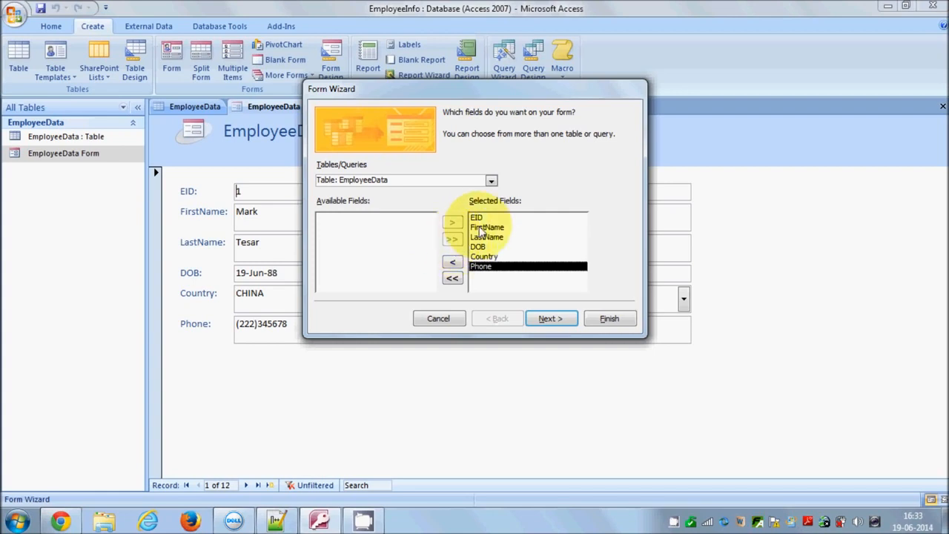
# Step: Try taking EID out of the selected fields and putting it back, and reselect all fields from scratch
pyautogui.click(481, 218)
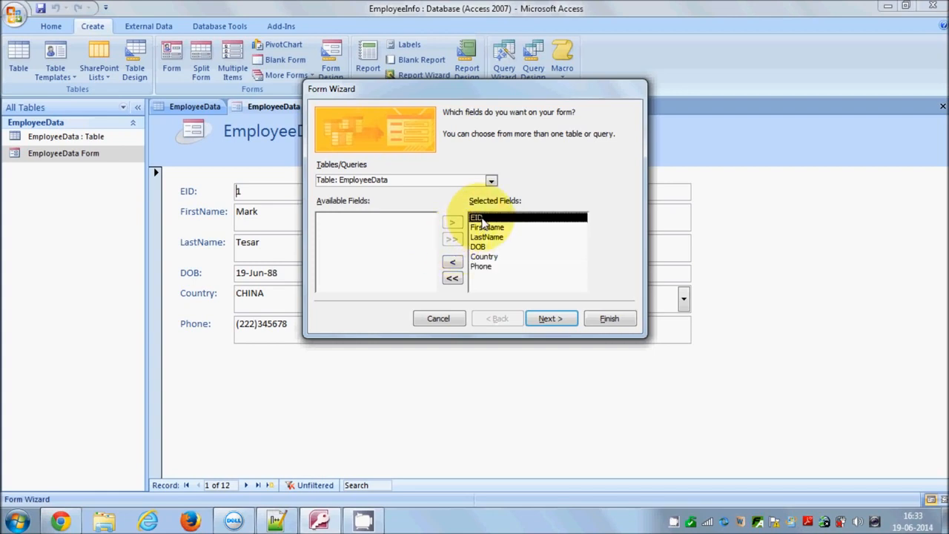
pyautogui.click(453, 263)
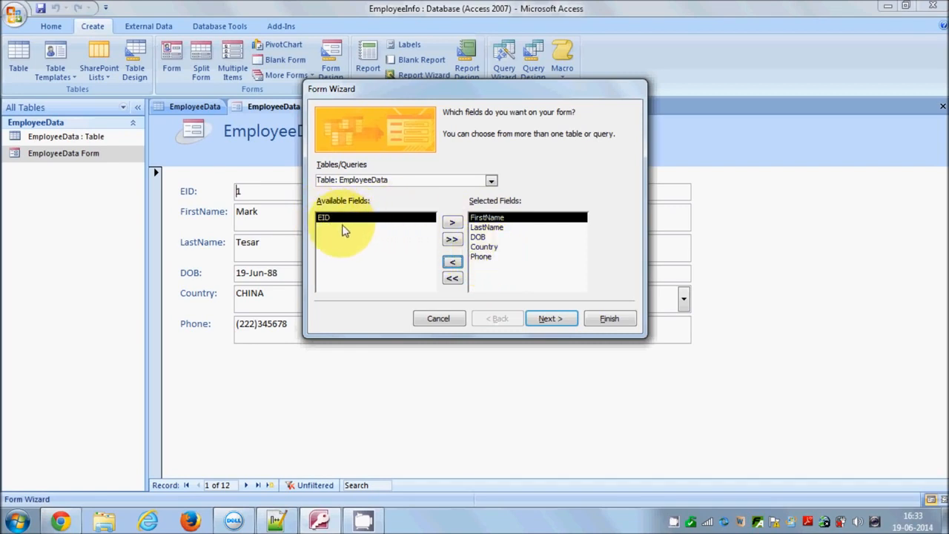
pyautogui.click(452, 221)
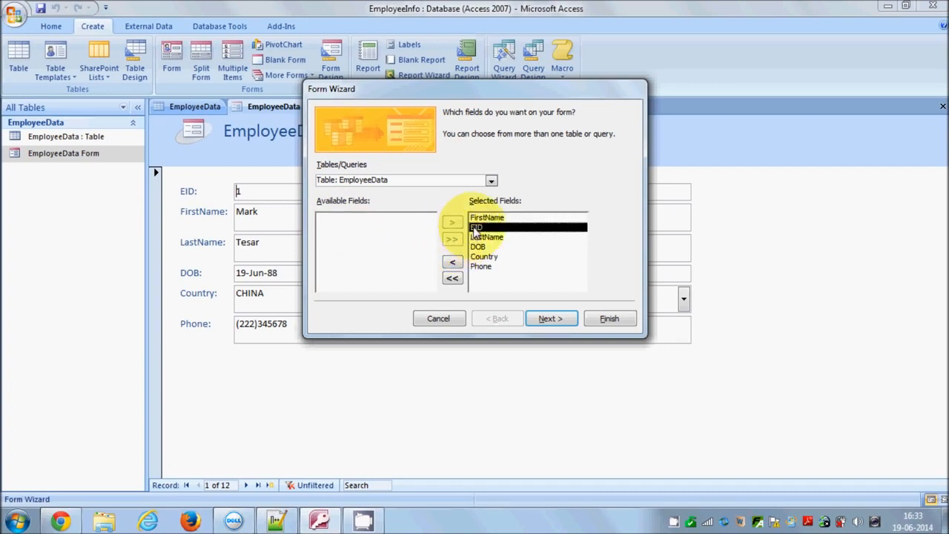
pyautogui.click(475, 220)
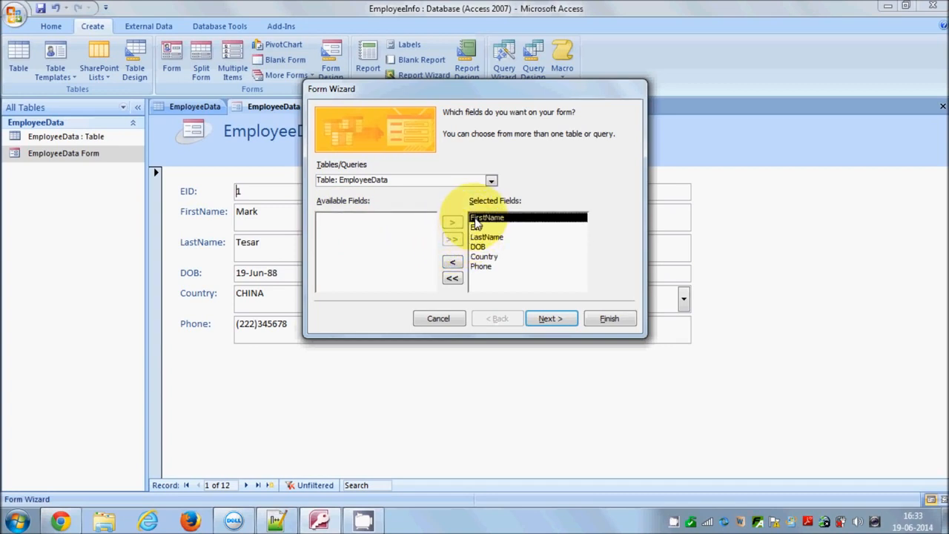
pyautogui.click(452, 278)
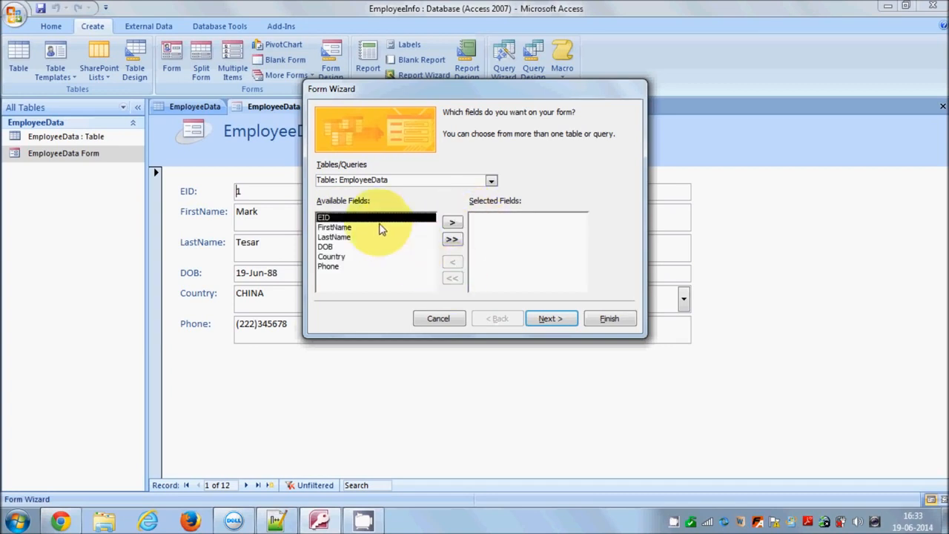
pyautogui.click(451, 238)
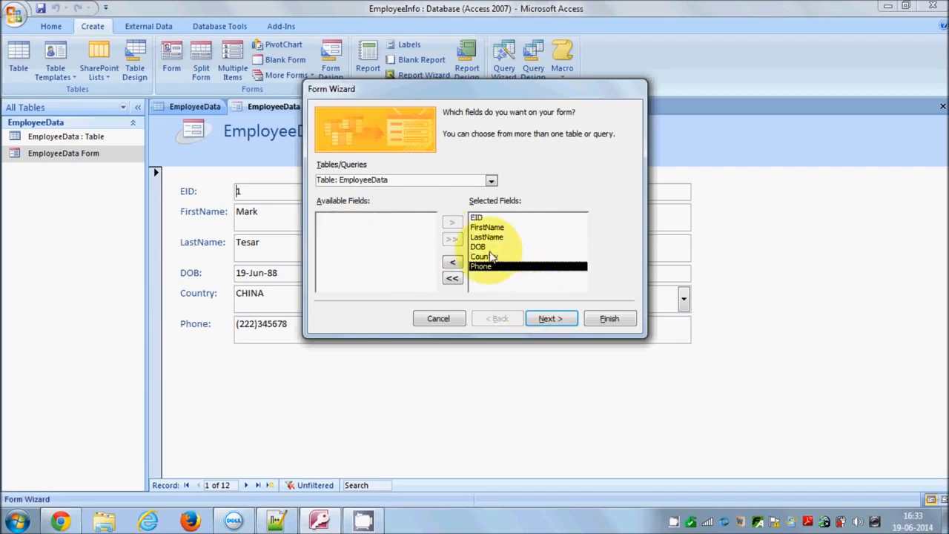
# Step: Preview the Tabular, Datasheet and Justified layouts and choose Columnar for the form
pyautogui.click(546, 319)
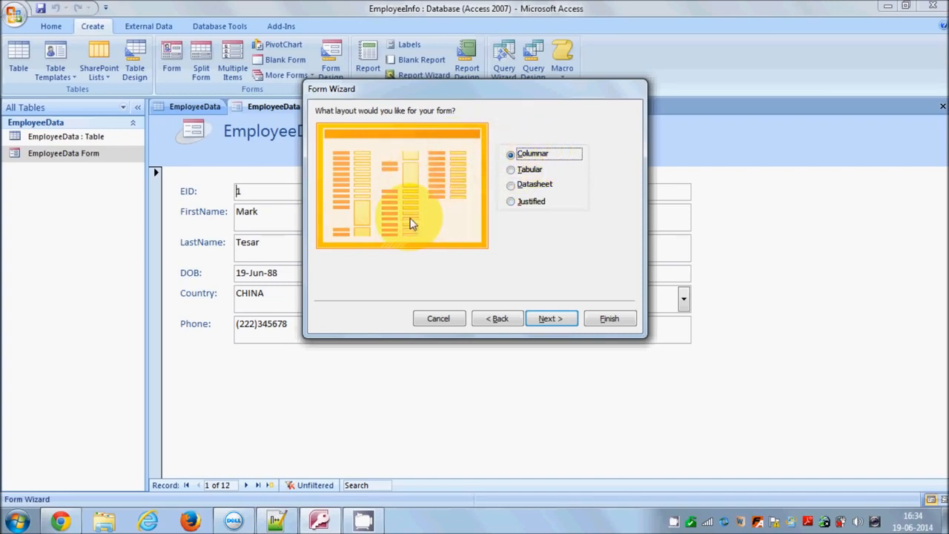
pyautogui.click(512, 170)
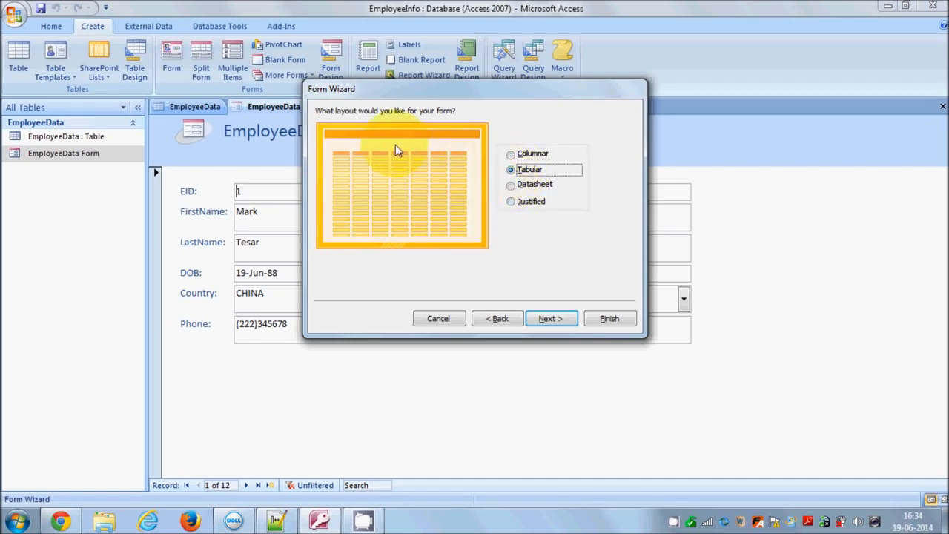
pyautogui.click(511, 185)
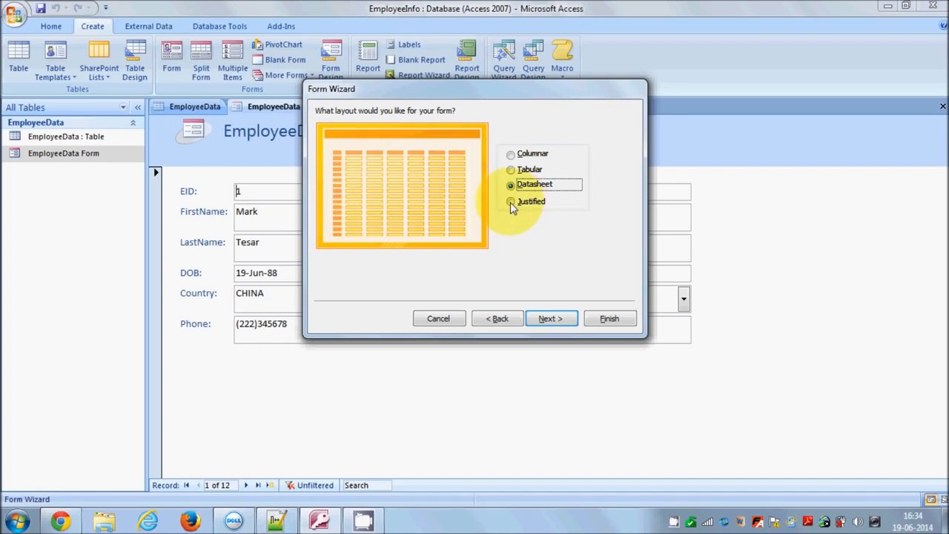
pyautogui.click(511, 202)
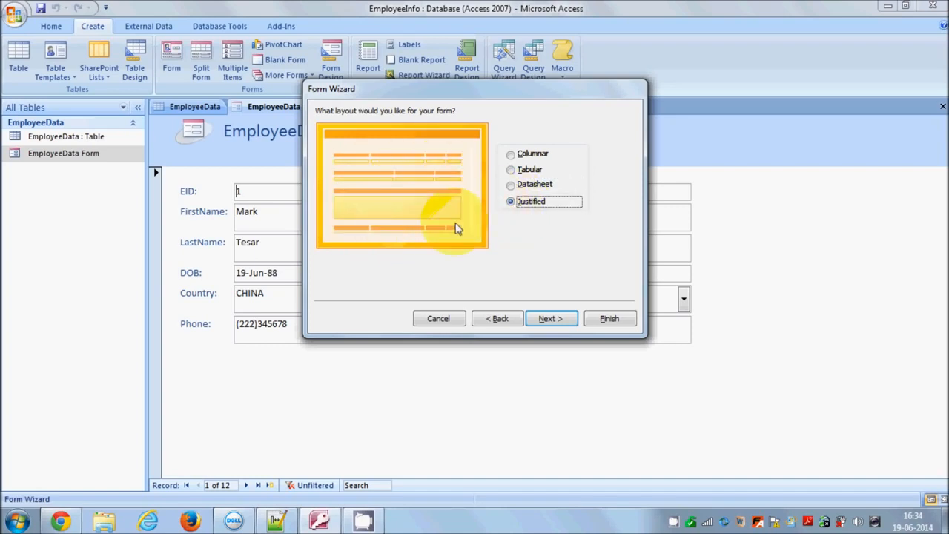
pyautogui.click(511, 154)
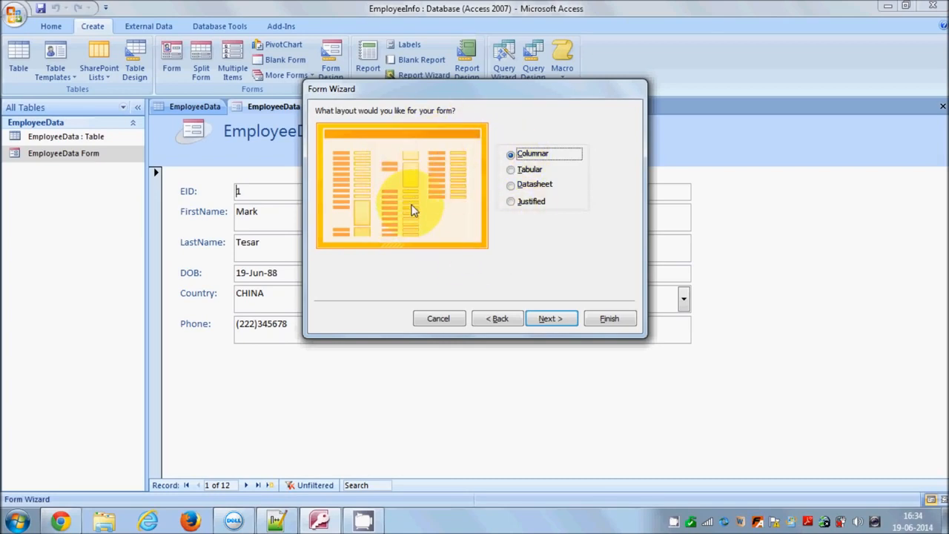
pyautogui.click(546, 318)
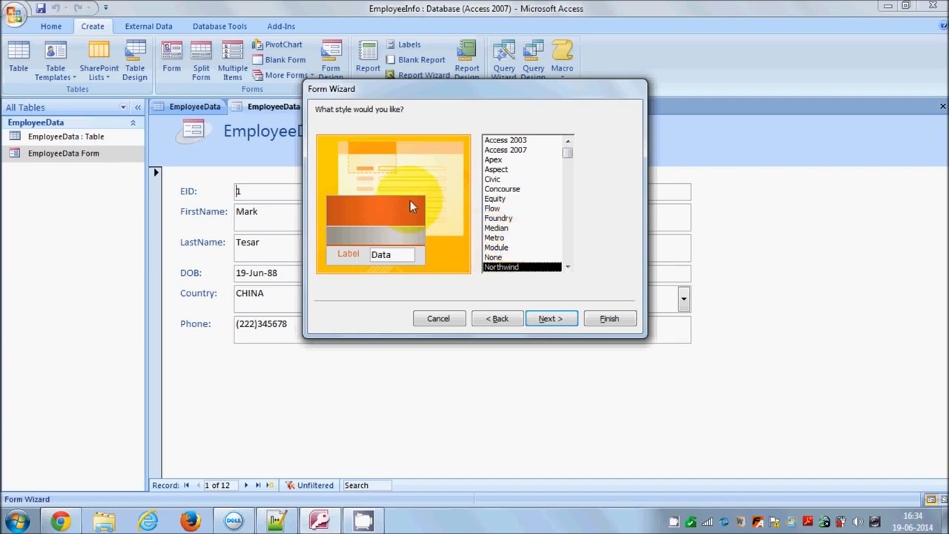
# Step: Compare the available form styles, including Civic, Metro, Module and Foundry, and choose Equity
pyautogui.click(494, 237)
pyautogui.click(497, 218)
pyautogui.click(498, 199)
pyautogui.click(498, 178)
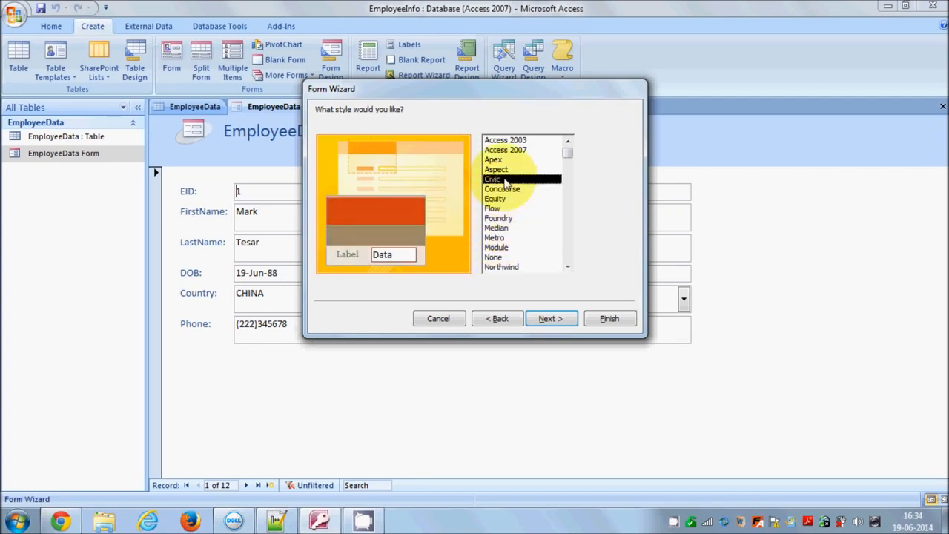
pyautogui.click(499, 218)
pyautogui.click(498, 237)
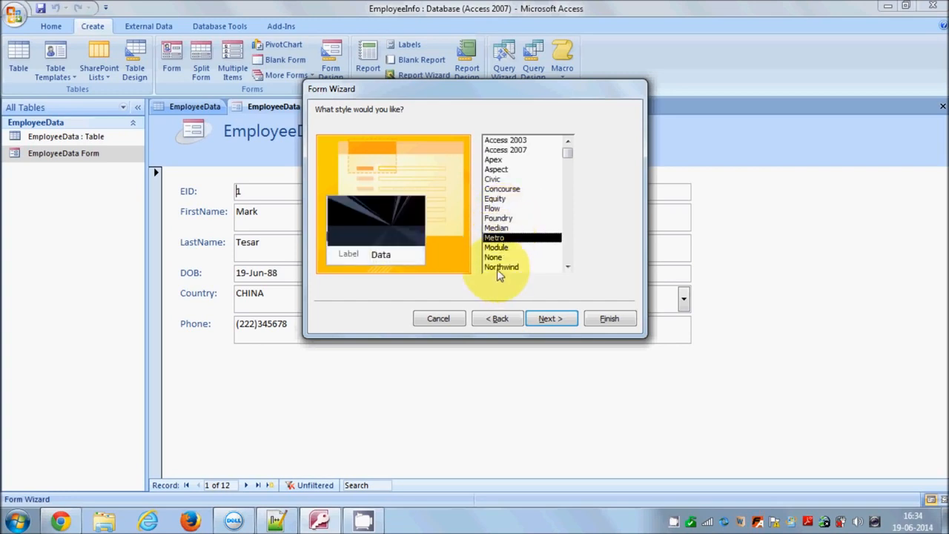
pyautogui.click(499, 267)
pyautogui.click(495, 257)
pyautogui.click(497, 247)
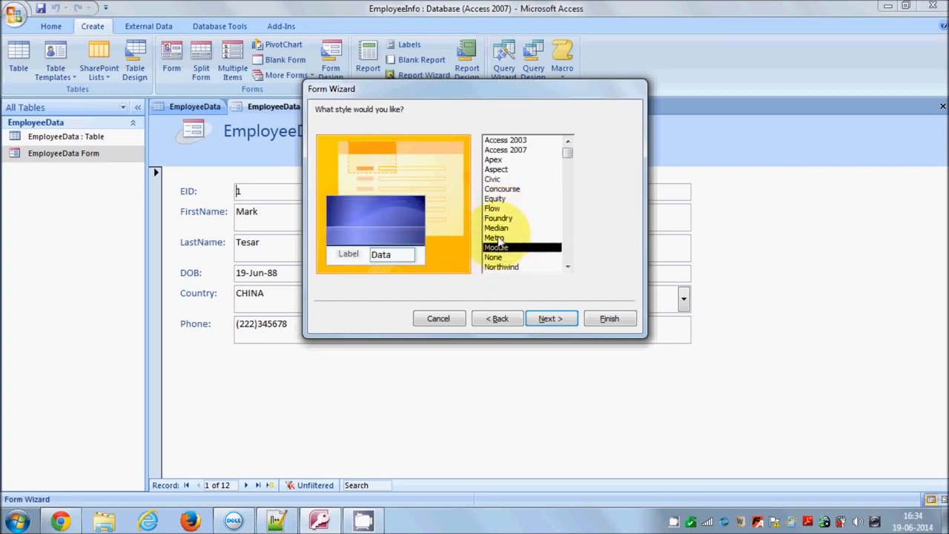
pyautogui.click(498, 237)
pyautogui.click(496, 228)
pyautogui.click(499, 219)
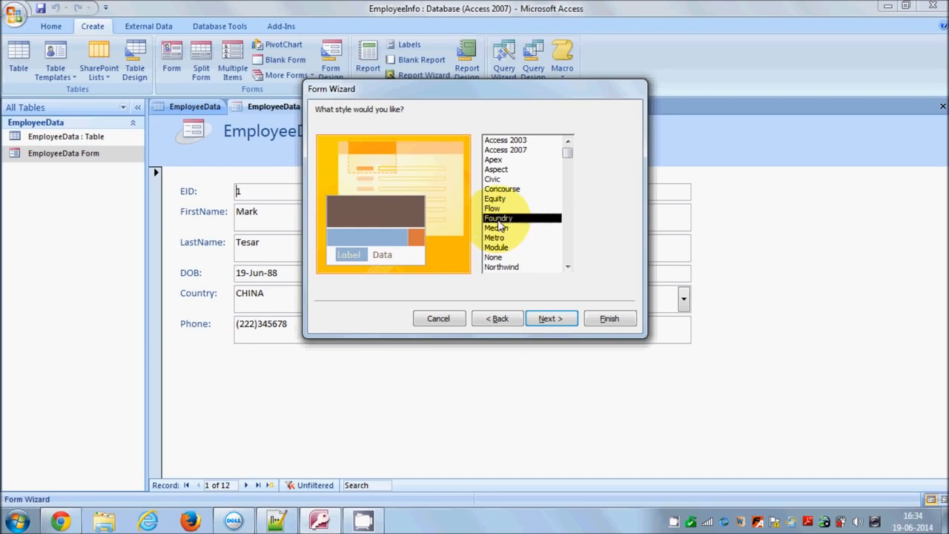
pyautogui.click(499, 210)
pyautogui.click(498, 201)
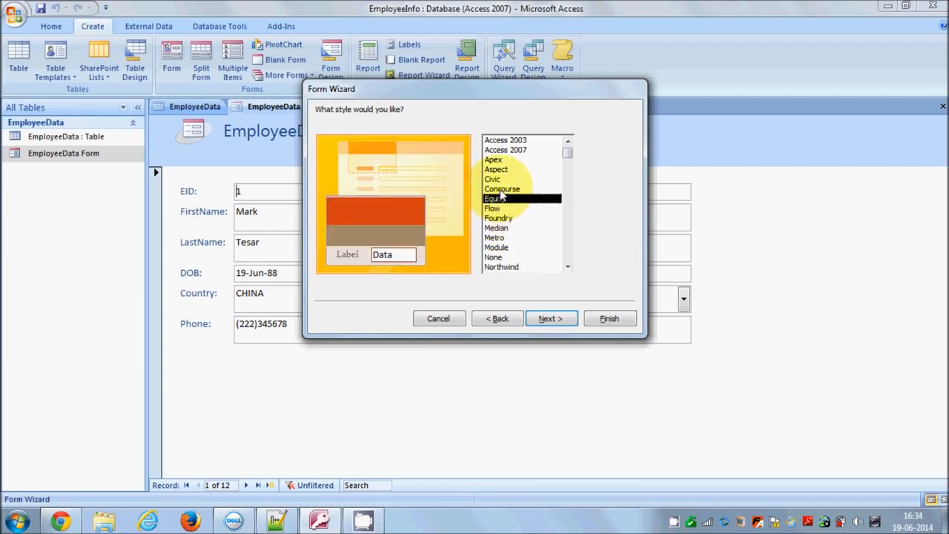
pyautogui.click(493, 179)
pyautogui.click(496, 169)
pyautogui.click(495, 199)
pyautogui.click(497, 218)
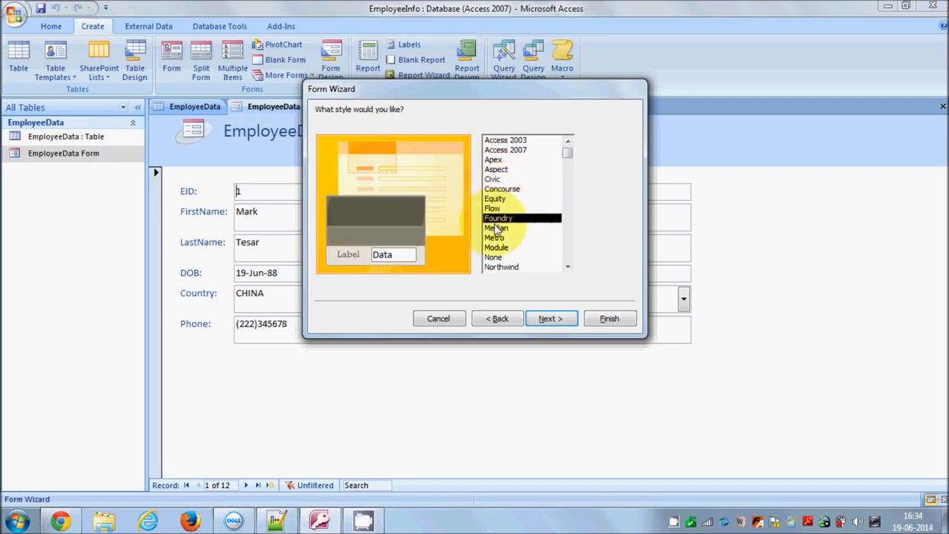
pyautogui.click(495, 218)
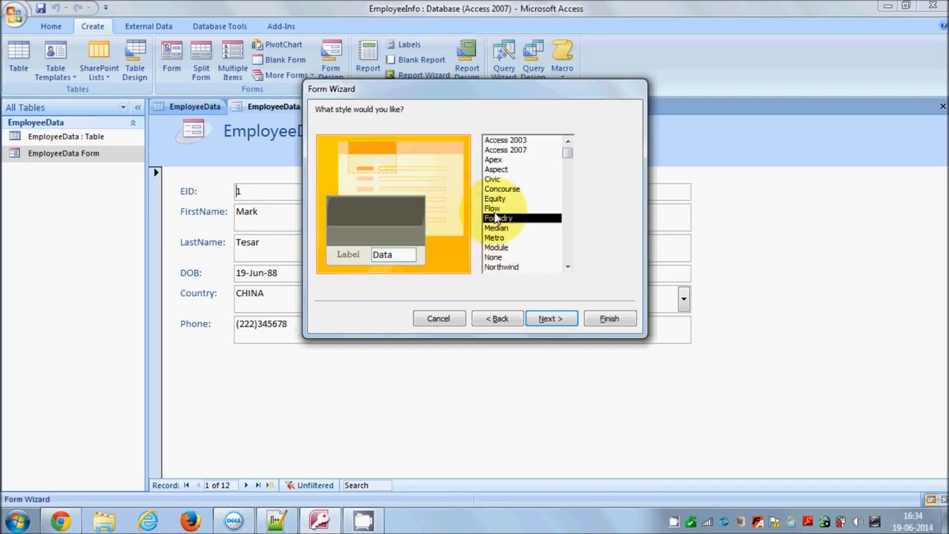
pyautogui.click(494, 198)
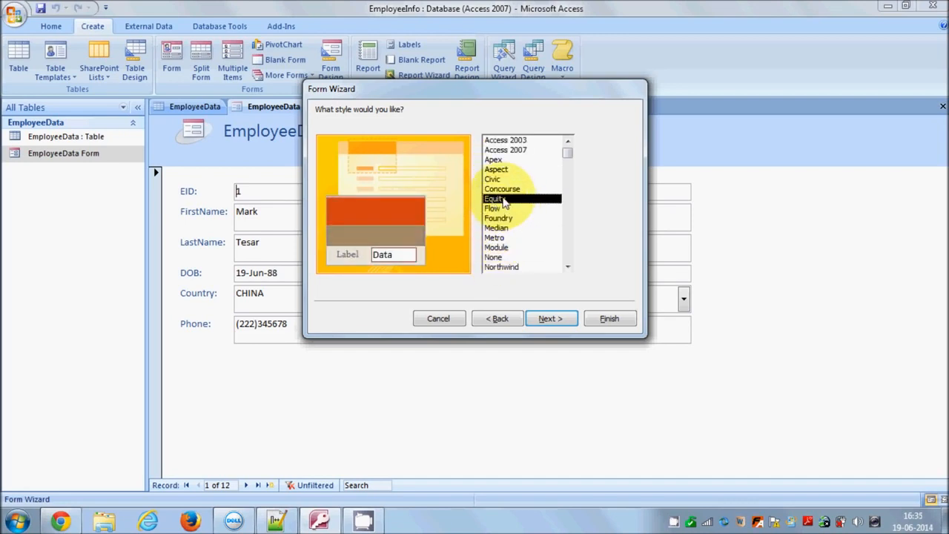
pyautogui.click(545, 319)
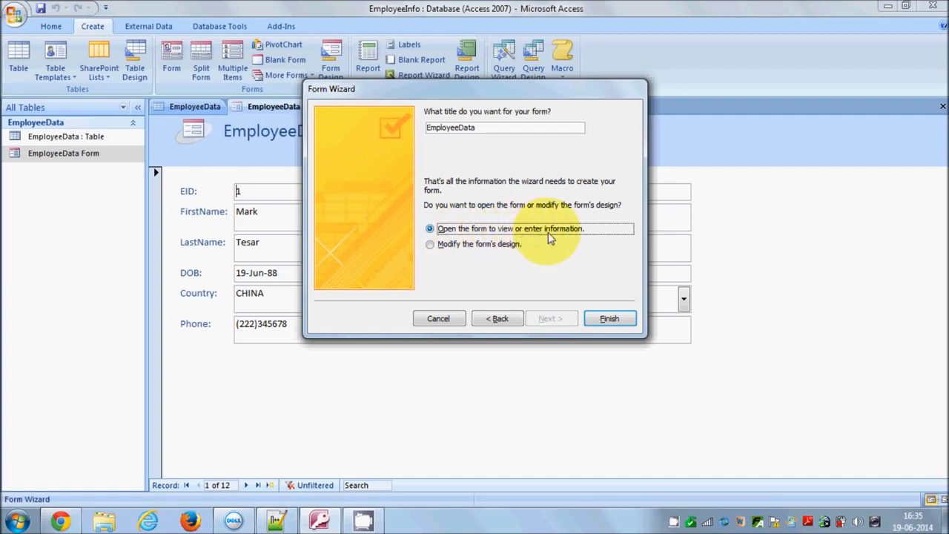
# Step: Title the form Employee Info Form and create it with the option to modify the form's design
pyautogui.click(445, 250)
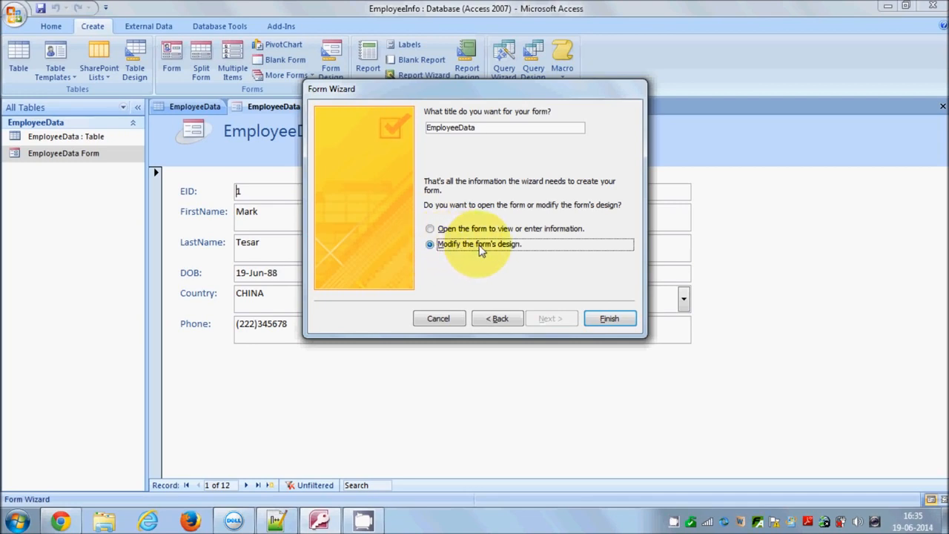
pyautogui.click(484, 127)
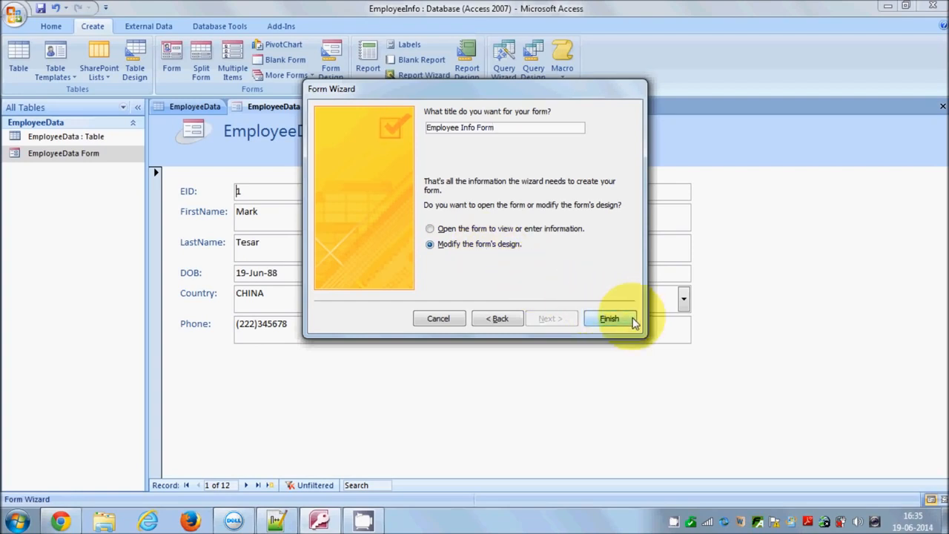
pyautogui.click(607, 319)
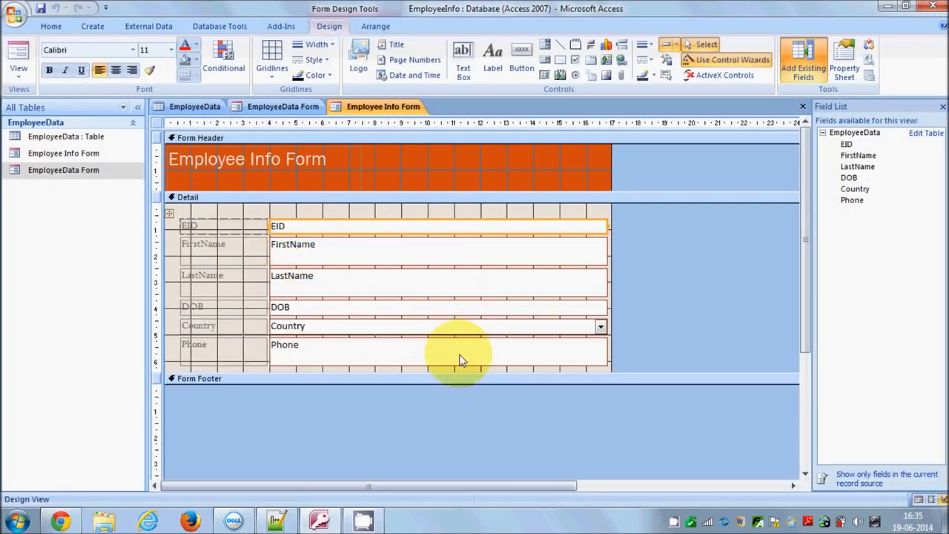
# Step: Expand the Form Footer to about 2 ruler units high and lengthen the Detail section to about 9
pyautogui.moveTo(511, 383); pyautogui.dragTo(510, 441)
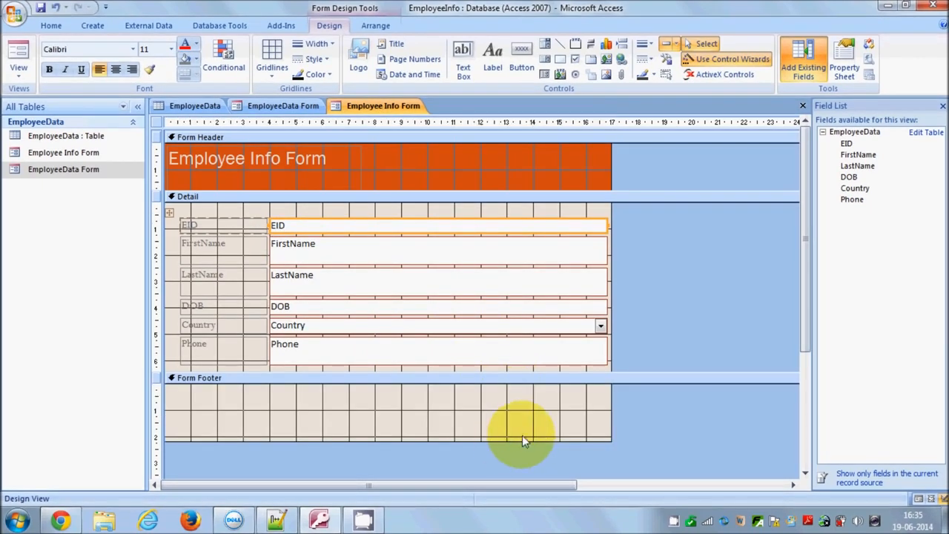
pyautogui.click(553, 384)
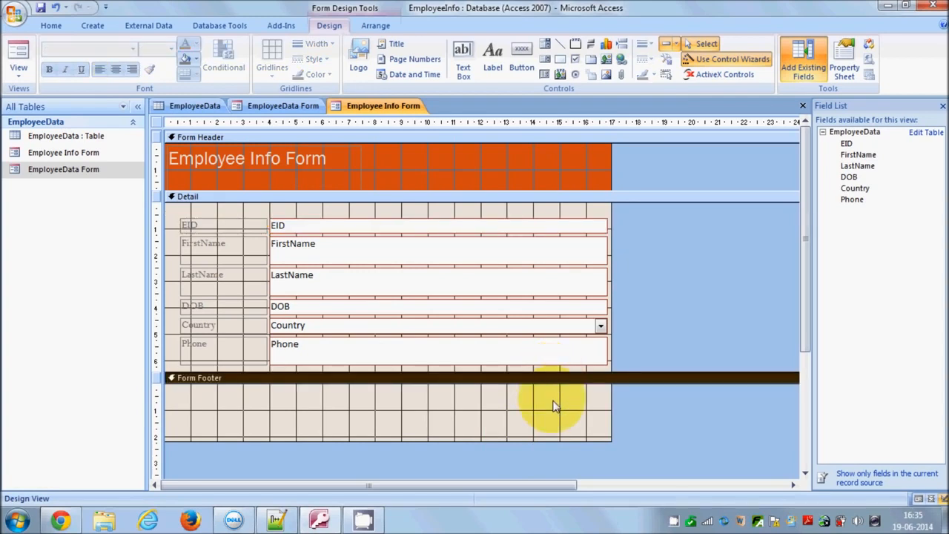
pyautogui.moveTo(599, 372); pyautogui.dragTo(592, 446)
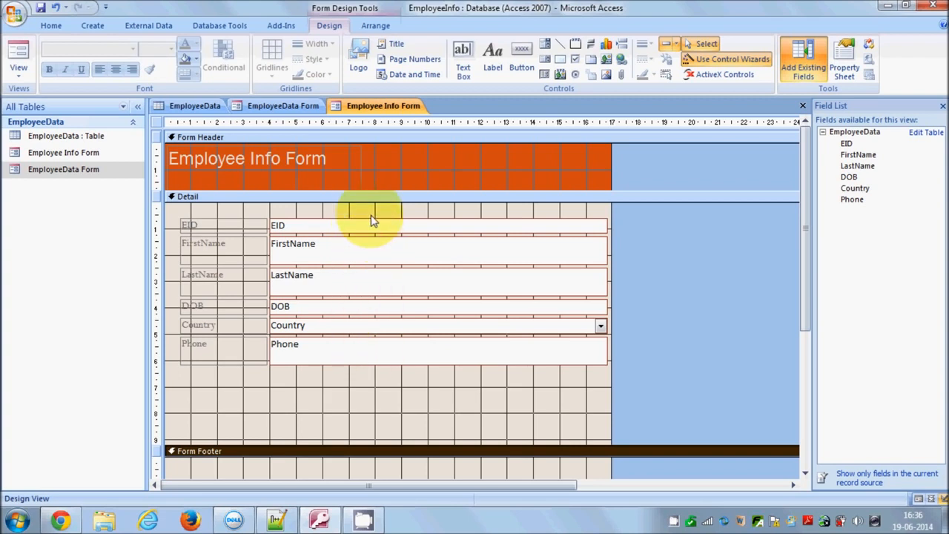
# Step: Set a green fill color for all the data fields in the Detail section, from EID through Phone
pyautogui.moveTo(370, 210); pyautogui.dragTo(385, 367)
pyautogui.rightClick(394, 325)
pyautogui.moveTo(474, 262)
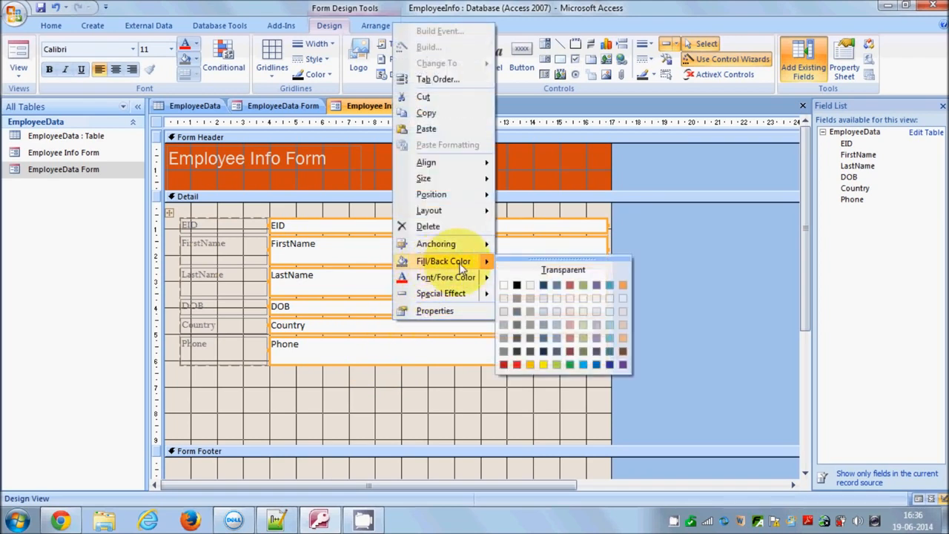
pyautogui.click(583, 286)
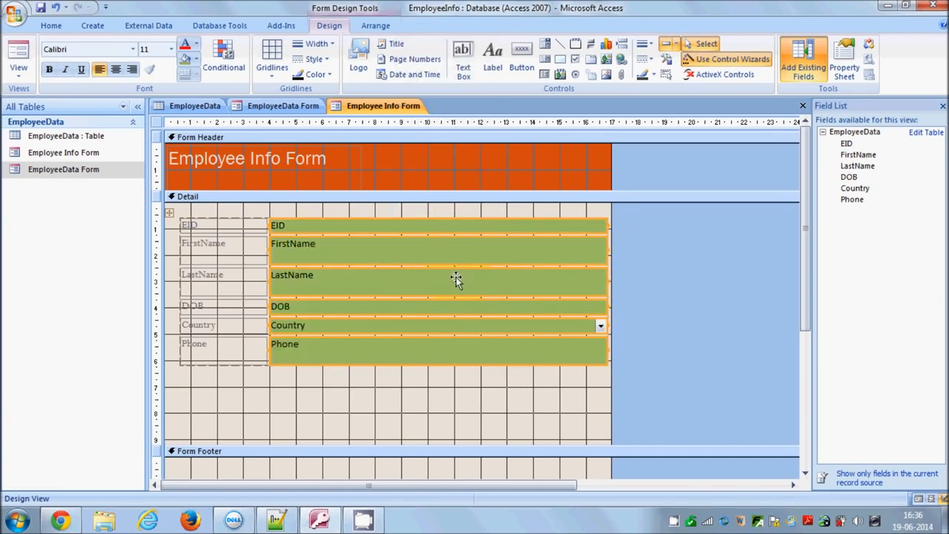
# Step: Set a dark green fill color for all the field labels in the Detail section, from EID through Phone
pyautogui.keyDown('shift'); pyautogui.click(207, 216); pyautogui.keyUp('shift')
pyautogui.moveTo(204, 211); pyautogui.dragTo(204, 215)
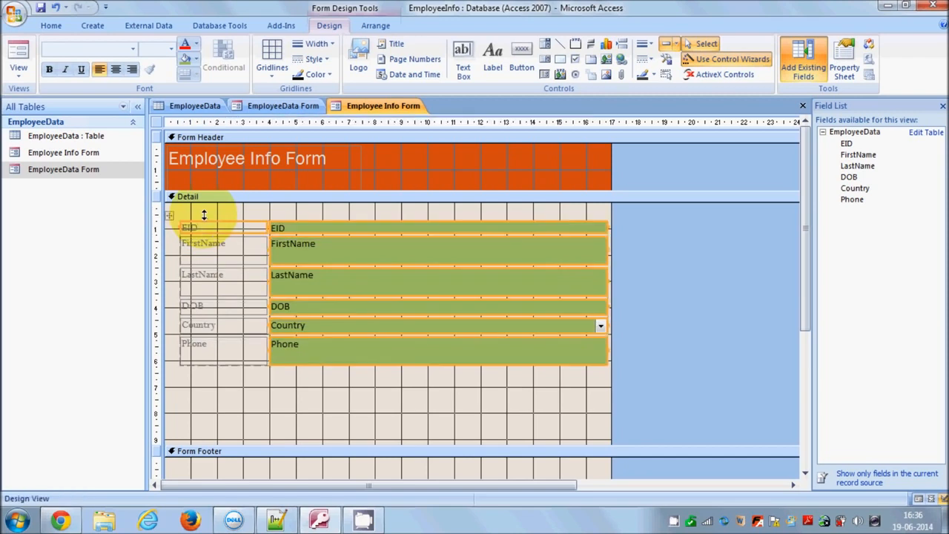
pyautogui.moveTo(221, 381); pyautogui.dragTo(220, 223)
pyautogui.rightClick(222, 249)
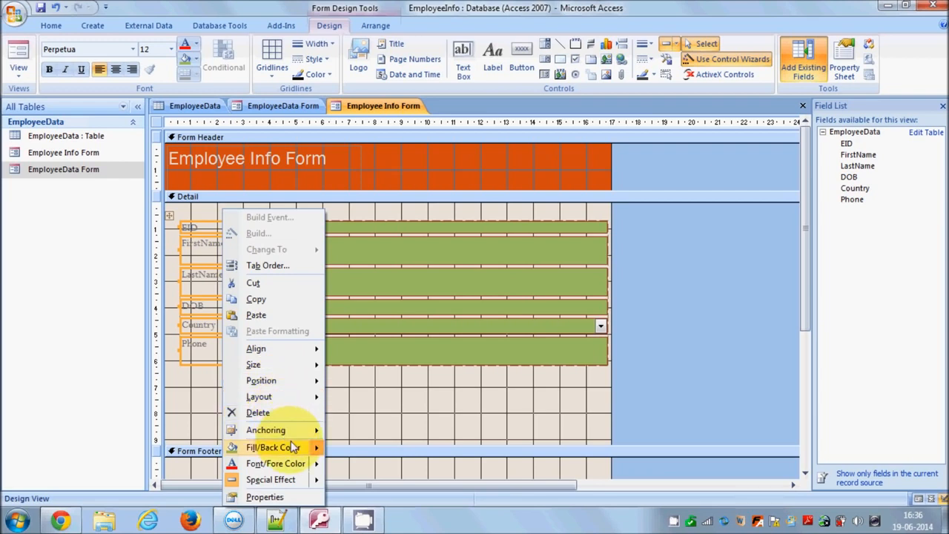
pyautogui.moveTo(294, 447)
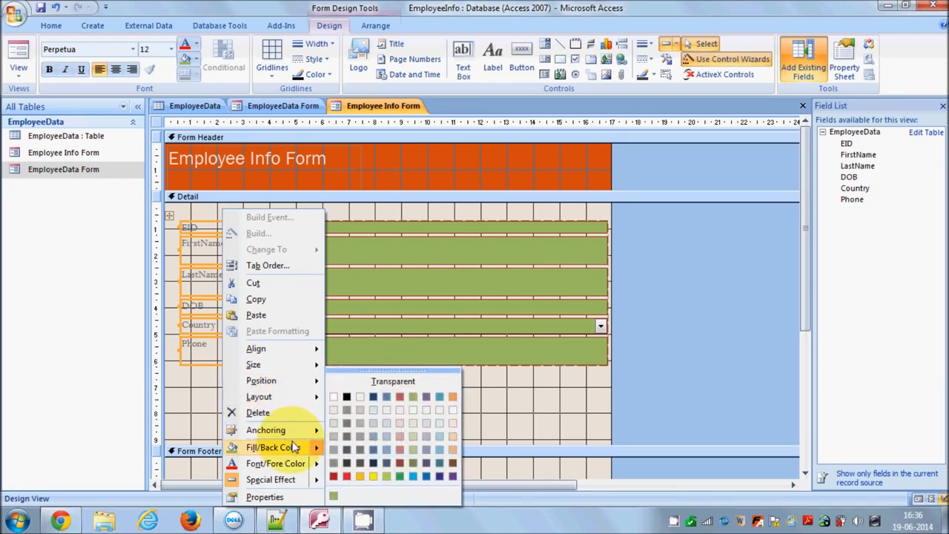
pyautogui.click(414, 465)
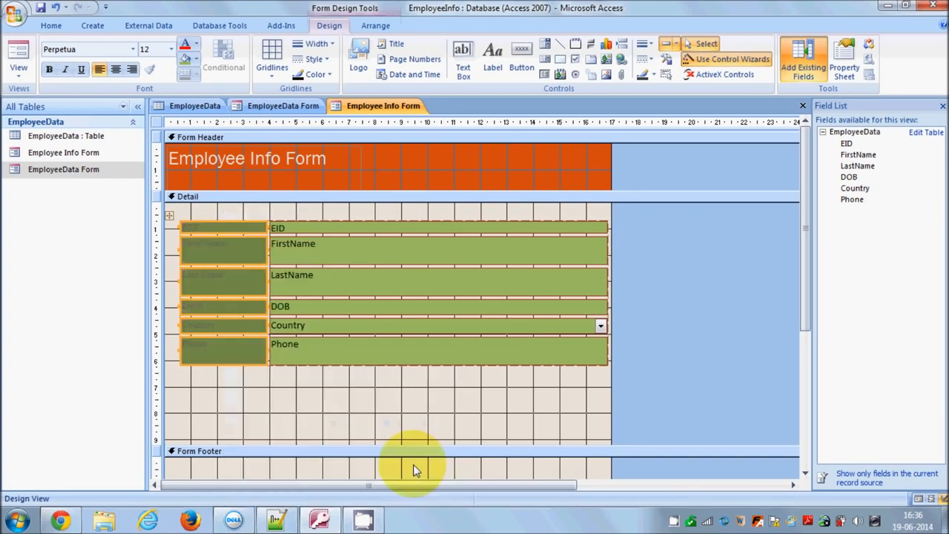
pyautogui.click(353, 406)
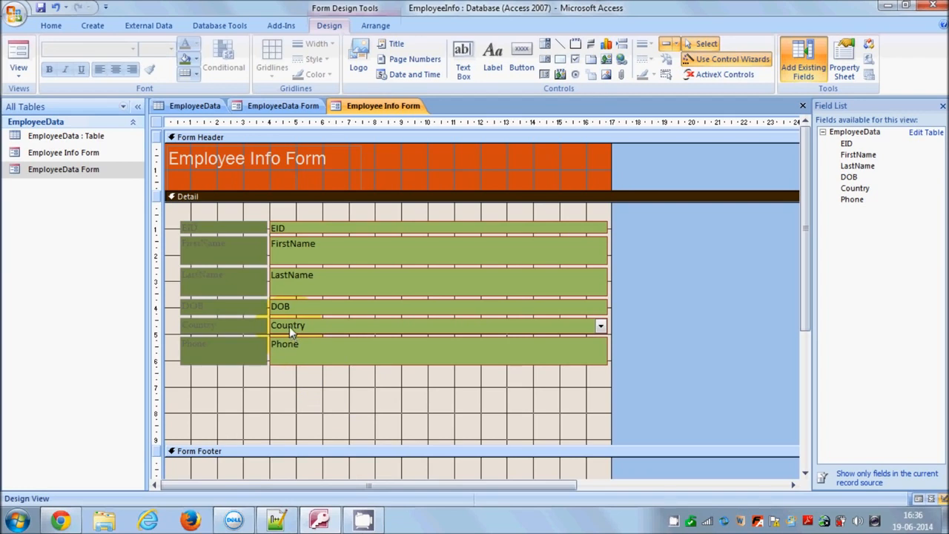
pyautogui.click(241, 253)
pyautogui.click(268, 316)
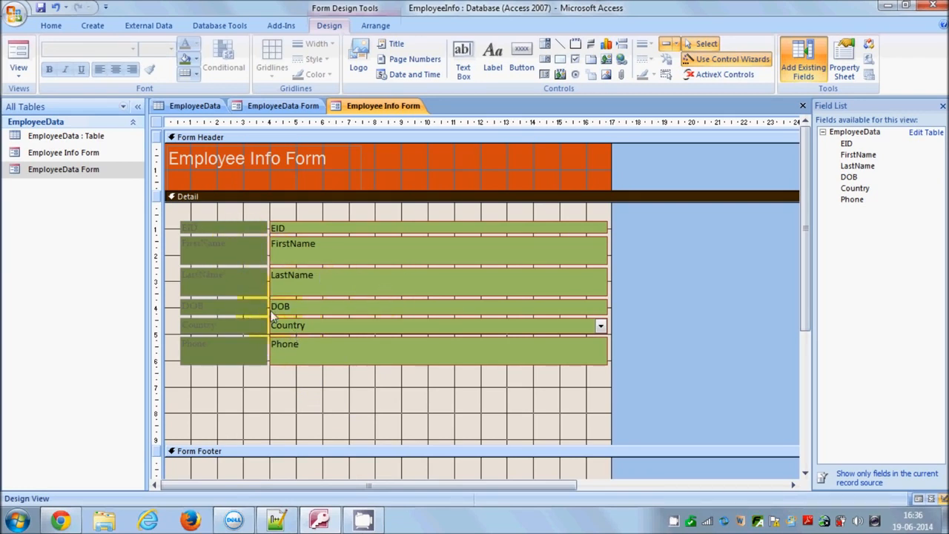
# Step: Narrow the data fields in the Detail section so they end at about 12.5 on the horizontal ruler
pyautogui.click(597, 253)
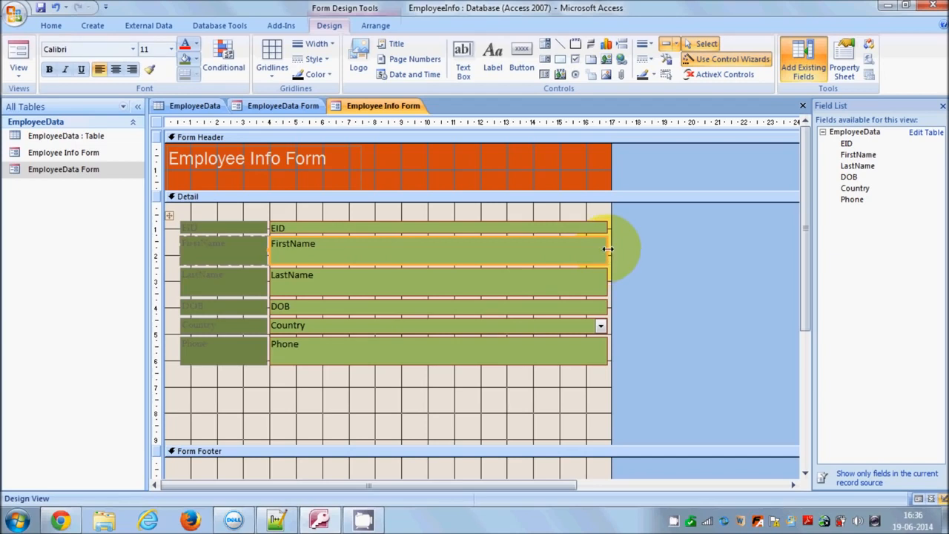
pyautogui.click(608, 249)
pyautogui.moveTo(606, 249); pyautogui.dragTo(509, 250)
pyautogui.click(502, 252)
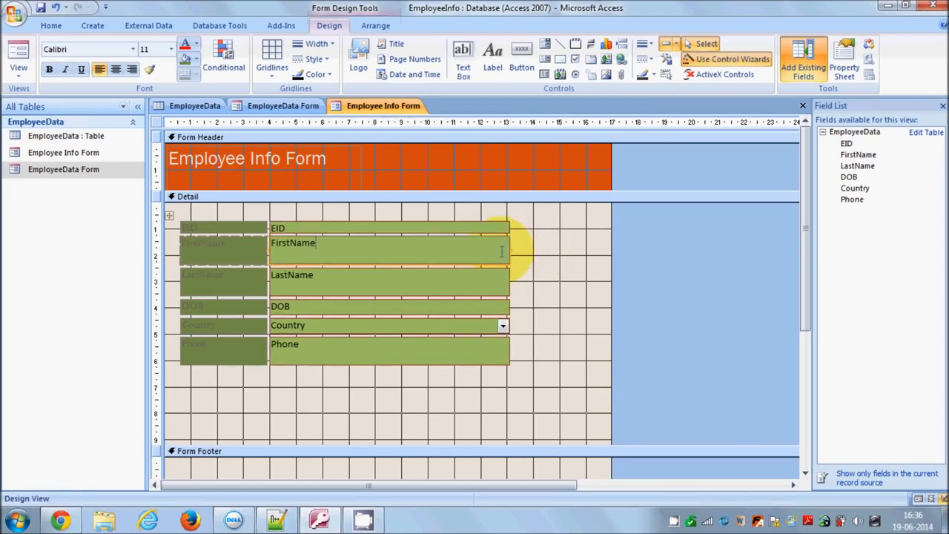
pyautogui.click(517, 255)
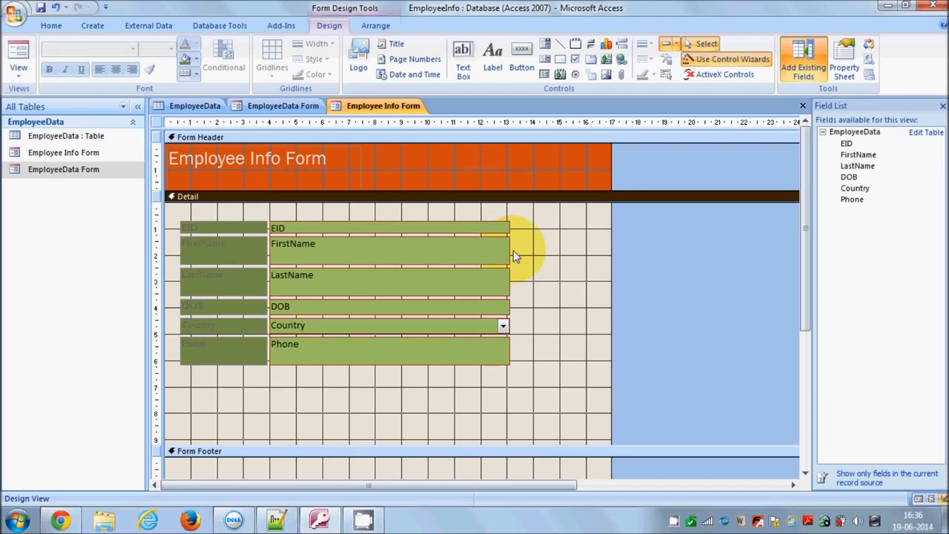
pyautogui.click(508, 251)
pyautogui.moveTo(510, 250); pyautogui.dragTo(491, 251)
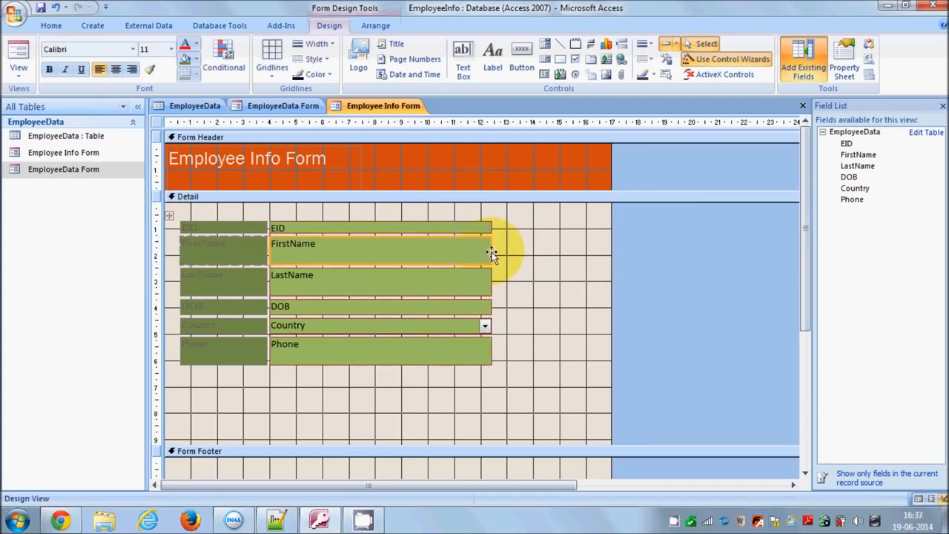
# Step: Apply the Top, Left and Bottom alignments in turn to all the labels and data fields in the Detail section
pyautogui.click(509, 374)
pyautogui.moveTo(506, 384); pyautogui.dragTo(182, 218)
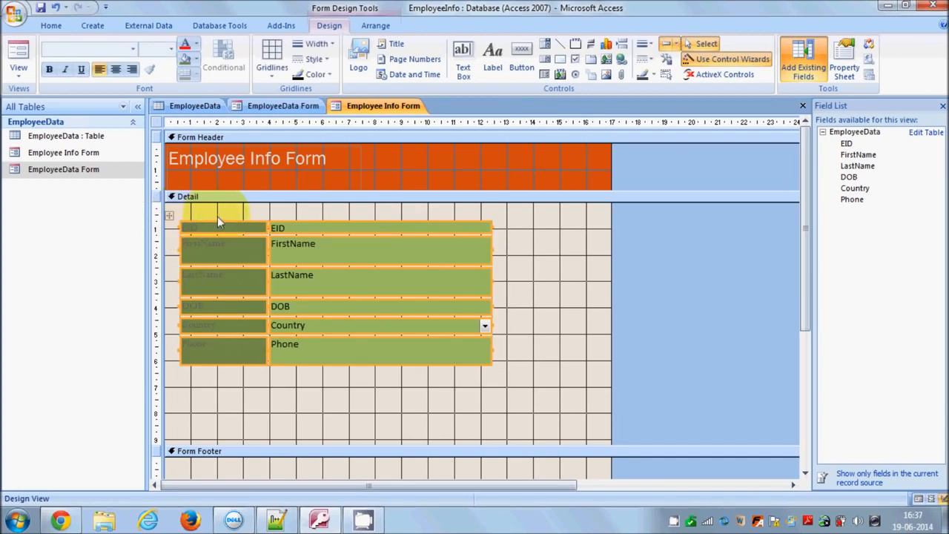
pyautogui.rightClick(335, 260)
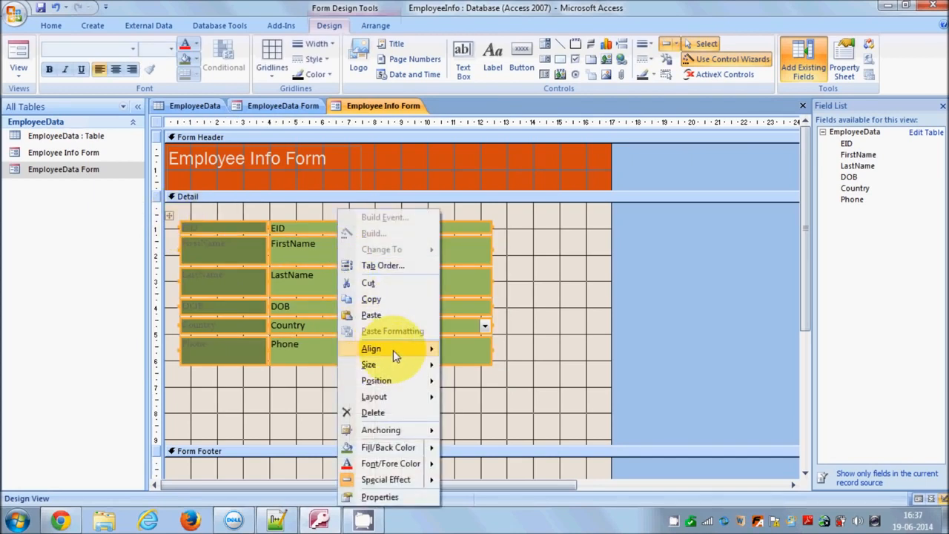
pyautogui.moveTo(393, 350)
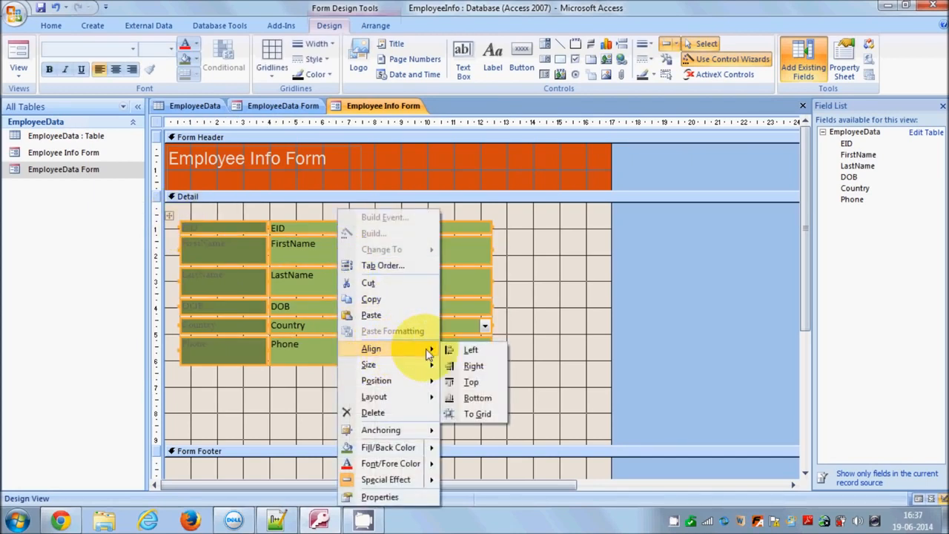
pyautogui.click(469, 383)
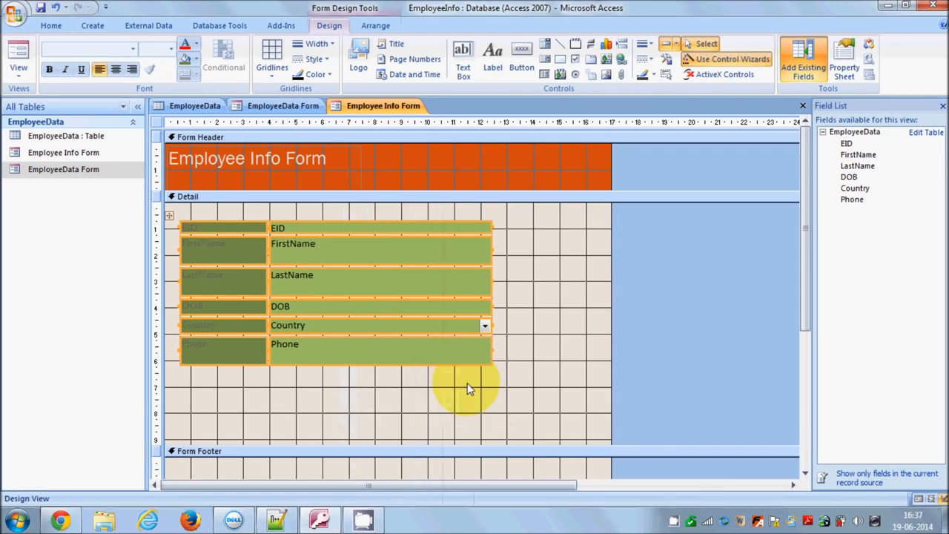
pyautogui.rightClick(432, 281)
pyautogui.moveTo(519, 348)
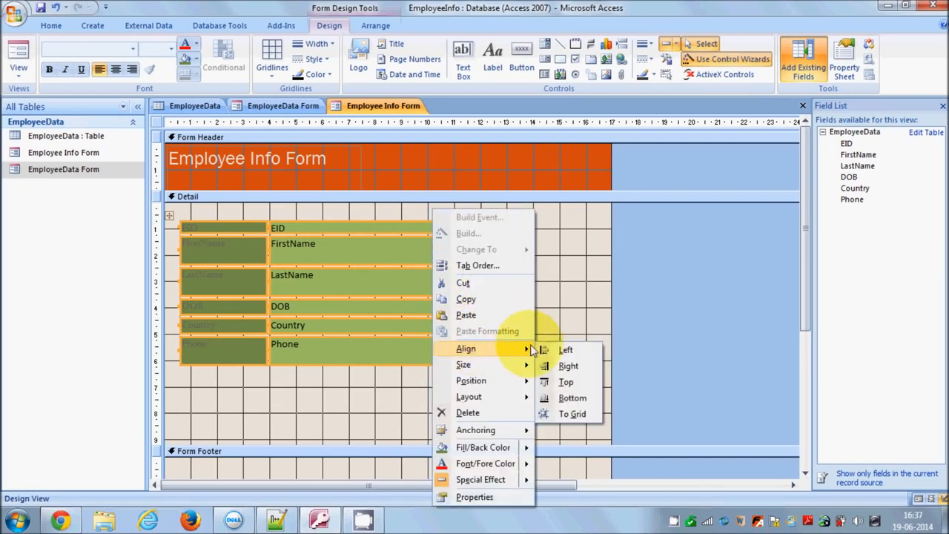
pyautogui.click(551, 351)
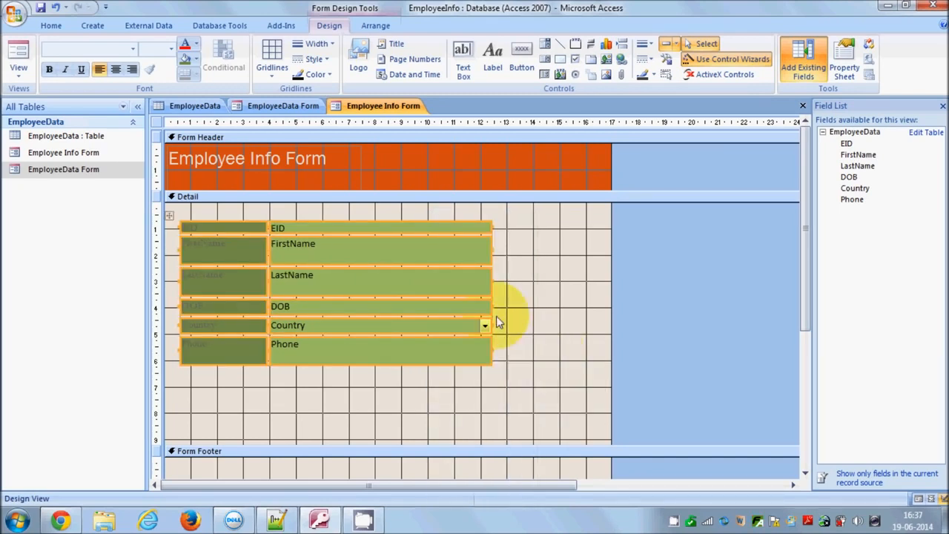
pyautogui.rightClick(457, 279)
pyautogui.moveTo(530, 350)
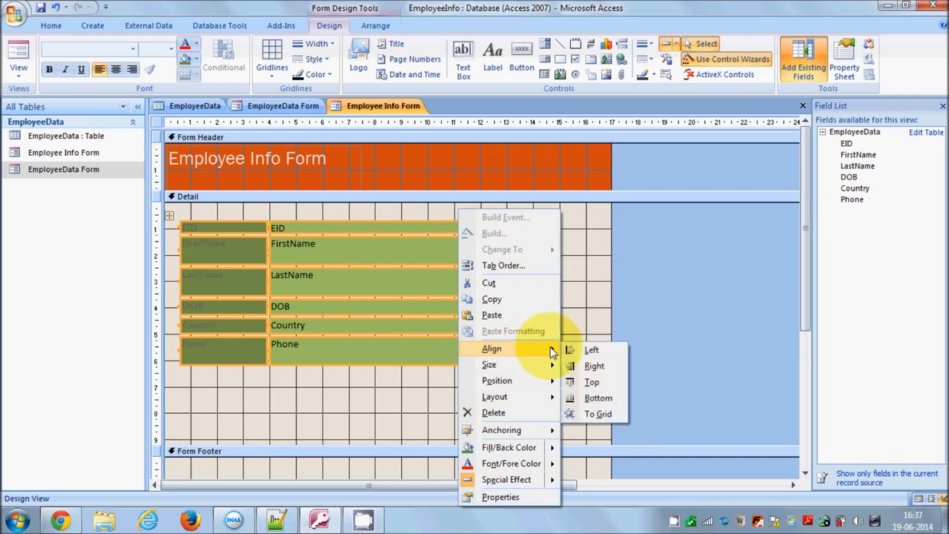
pyautogui.click(589, 401)
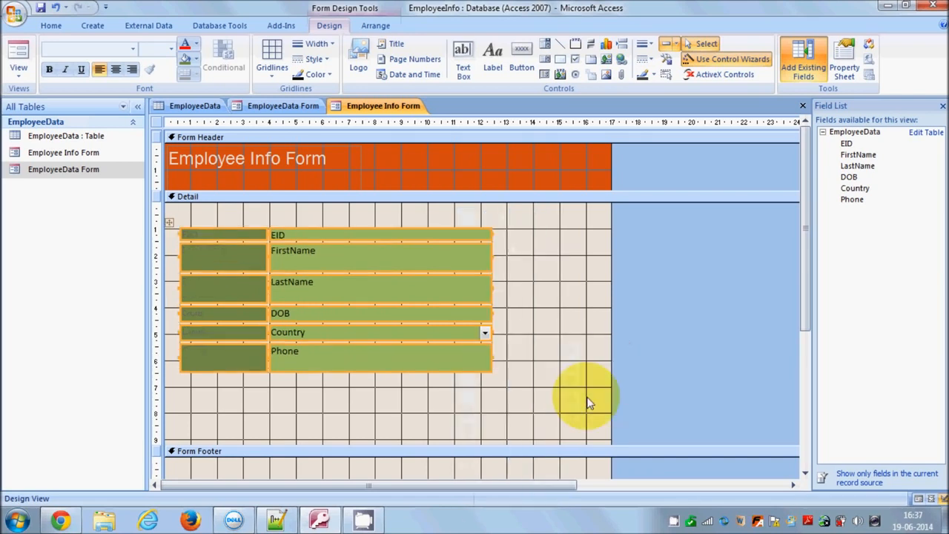
# Step: Try sizing all the Detail section's labels and data fields with To Fit, and undo the size change
pyautogui.rightClick(391, 261)
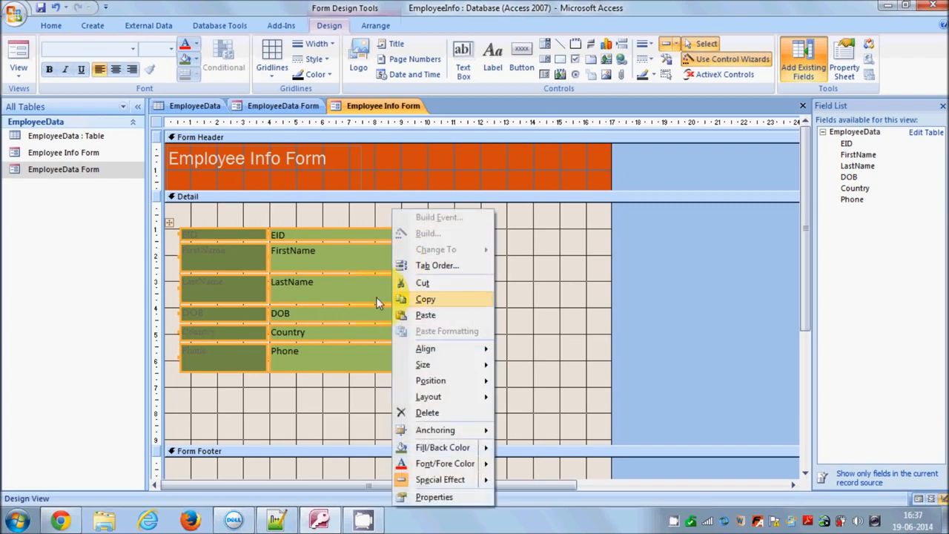
pyautogui.moveTo(415, 365)
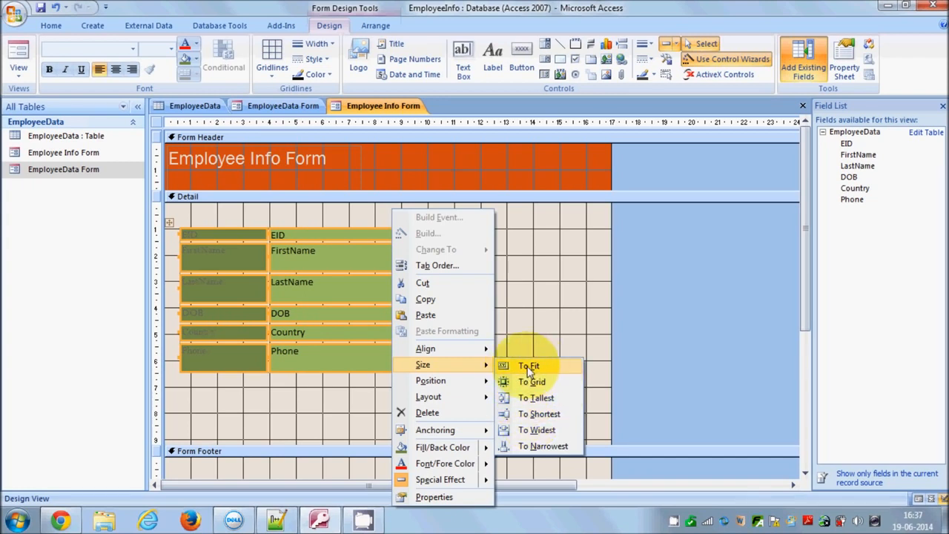
pyautogui.click(528, 368)
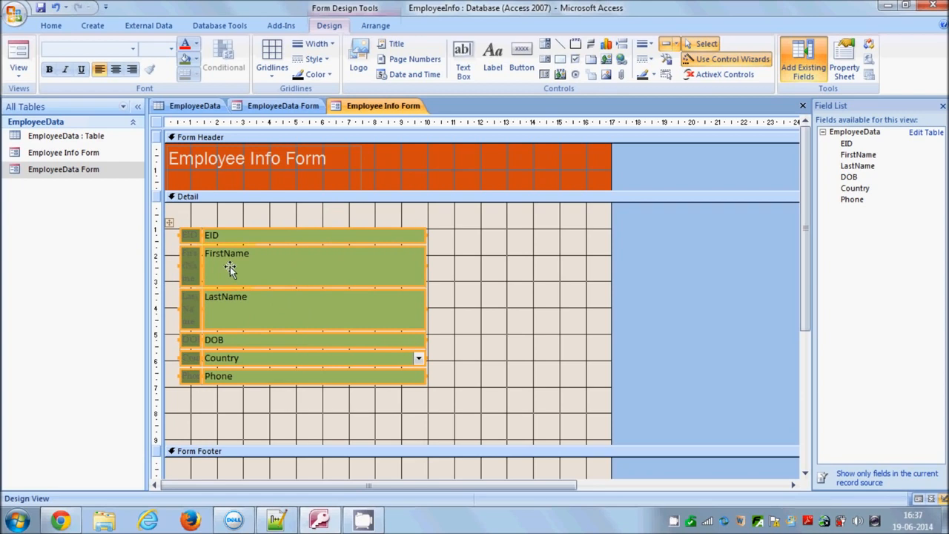
pyautogui.click(55, 8)
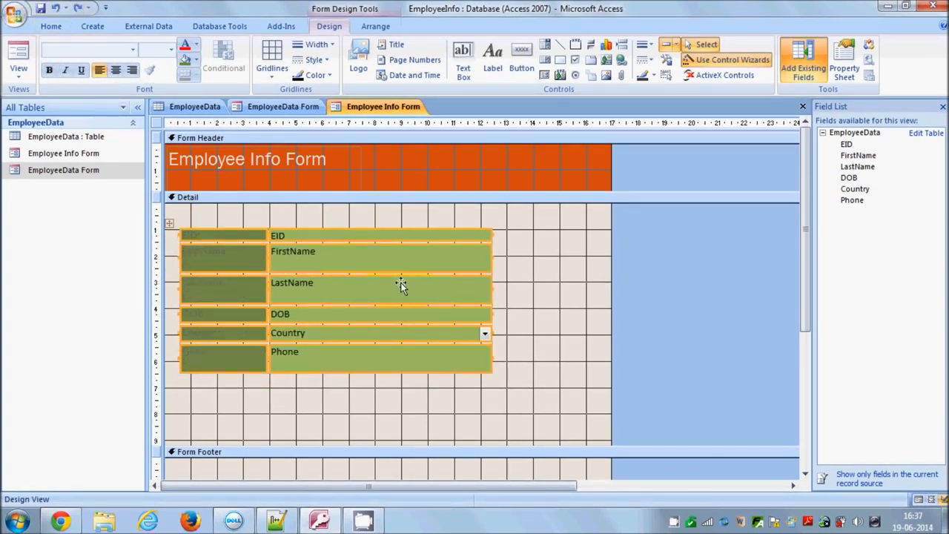
# Step: Widen the form to about 21 on the horizontal ruler
pyautogui.moveTo(608, 314); pyautogui.dragTo(719, 326)
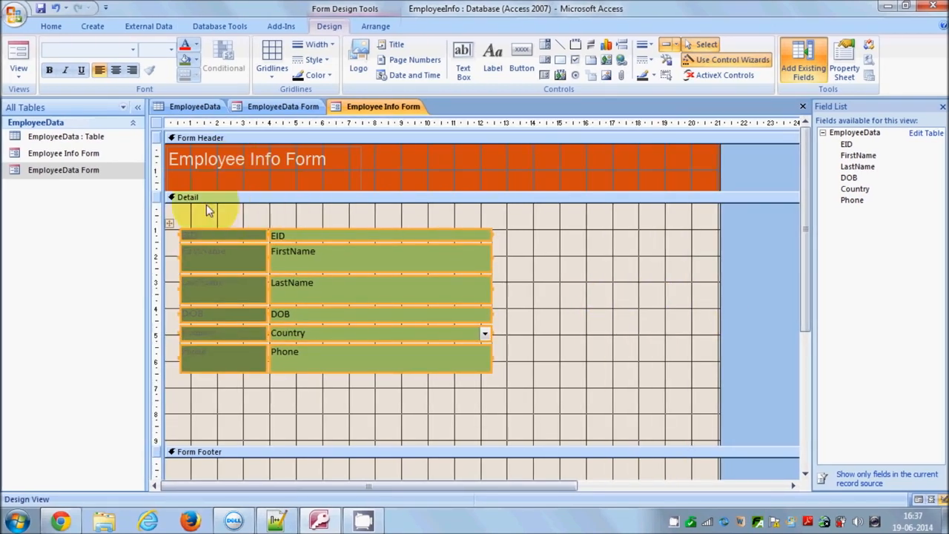
# Step: Examine the form in Layout View, selecting the text of its title, and return to Design View
pyautogui.click(19, 72)
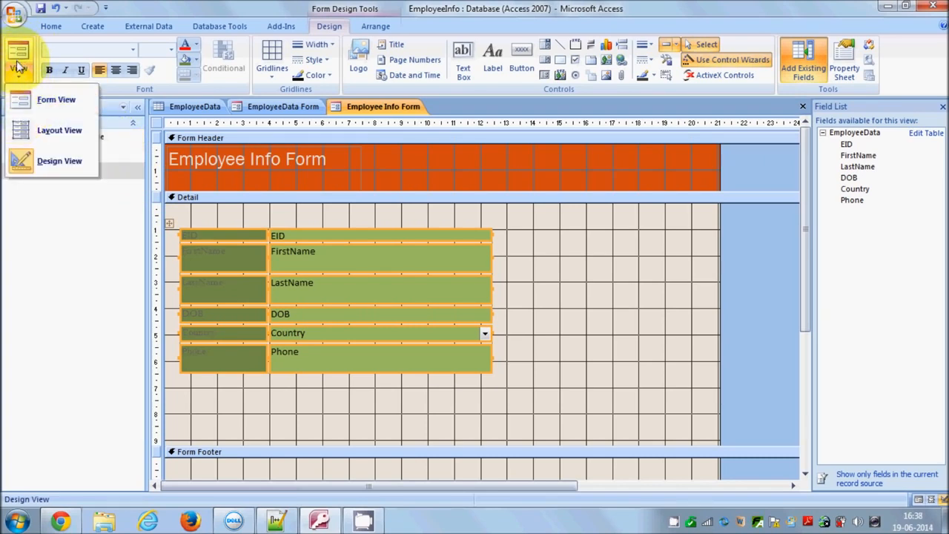
pyautogui.click(41, 130)
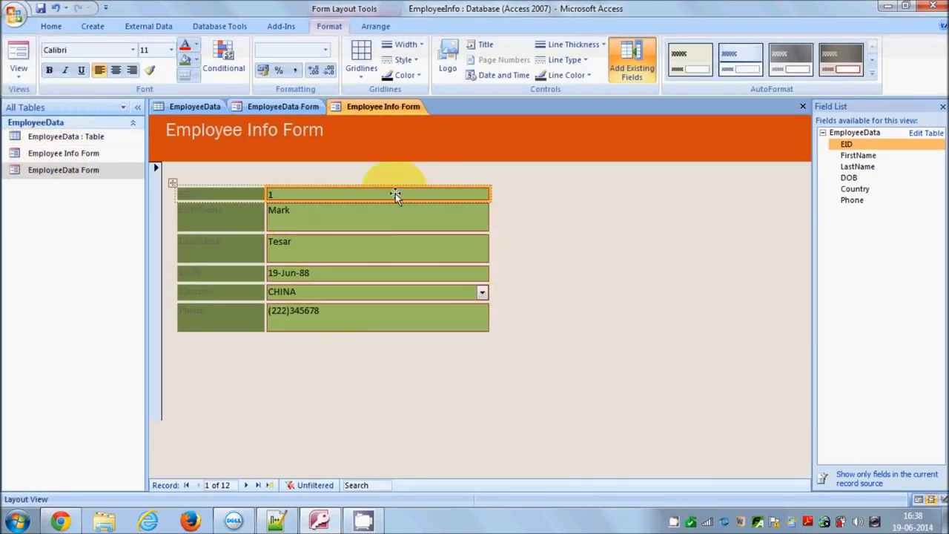
pyautogui.click(327, 133)
pyautogui.click(339, 133)
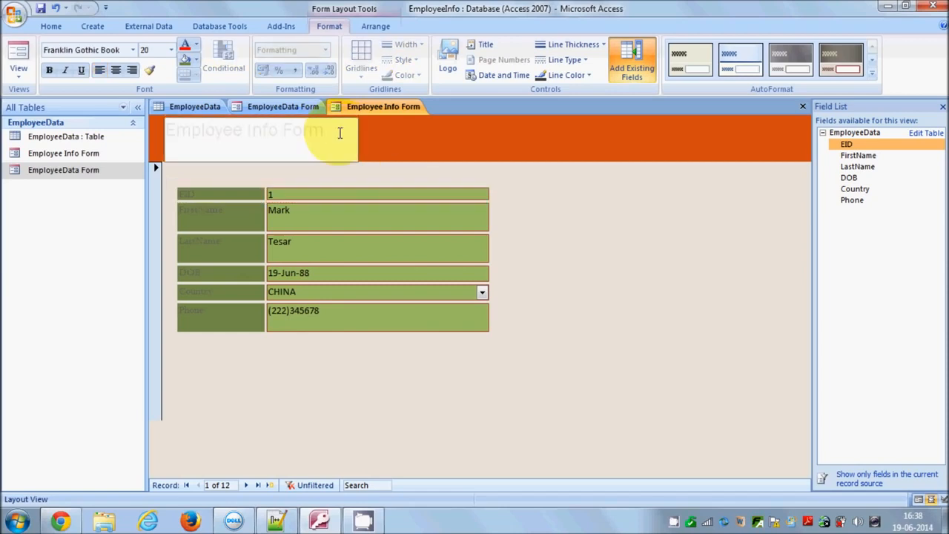
pyautogui.moveTo(338, 132); pyautogui.dragTo(177, 132)
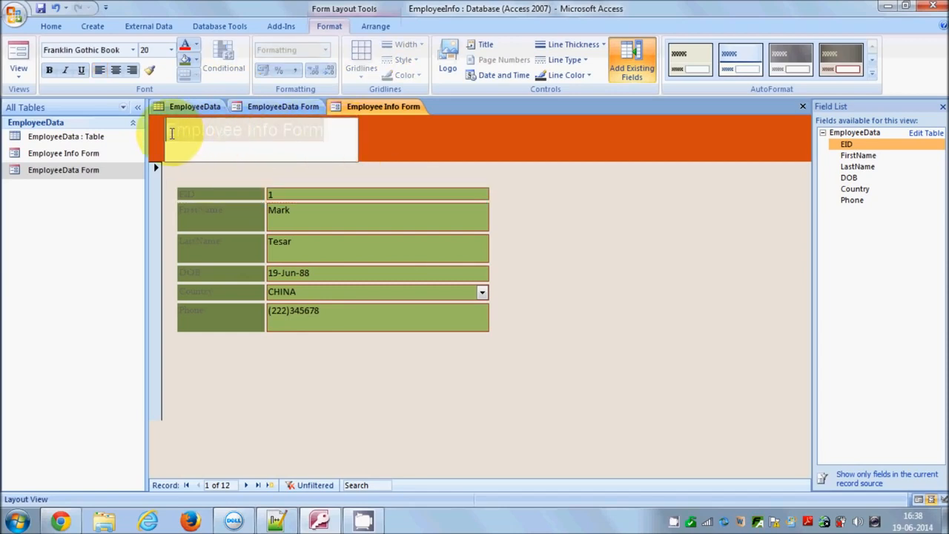
pyautogui.rightClick(178, 132)
pyautogui.click(270, 126)
pyautogui.click(17, 70)
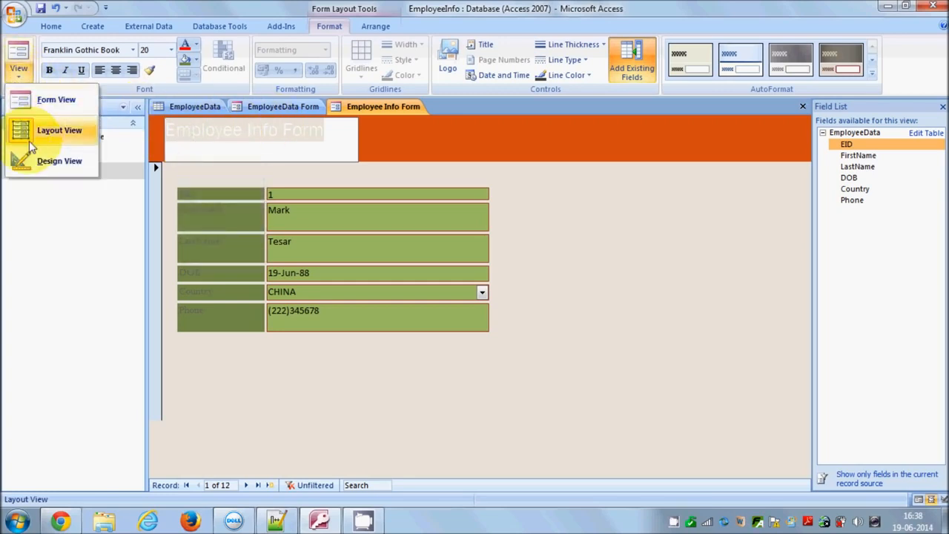
pyautogui.click(33, 160)
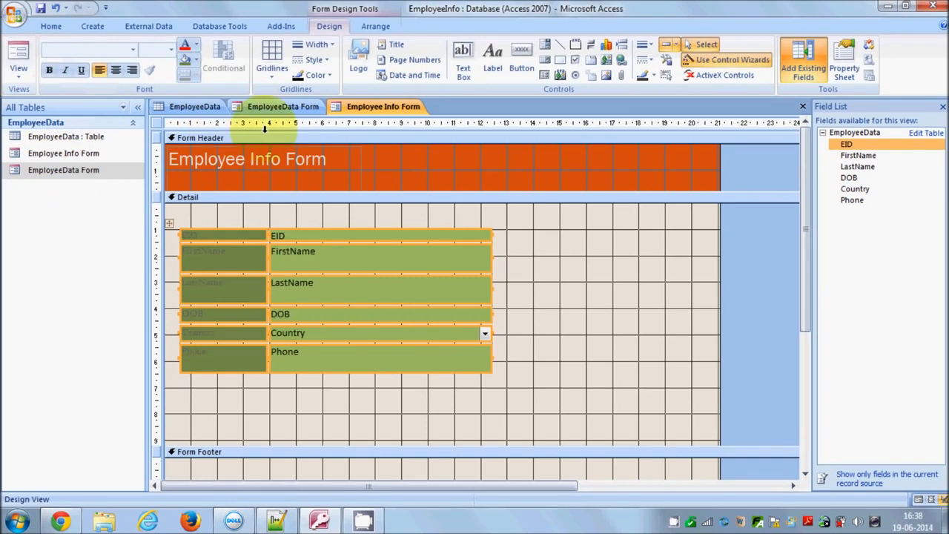
# Step: Set the Employee Info Form title's font size to 26 and widen its box to about 11 on the horizontal ruler
pyautogui.click(282, 156)
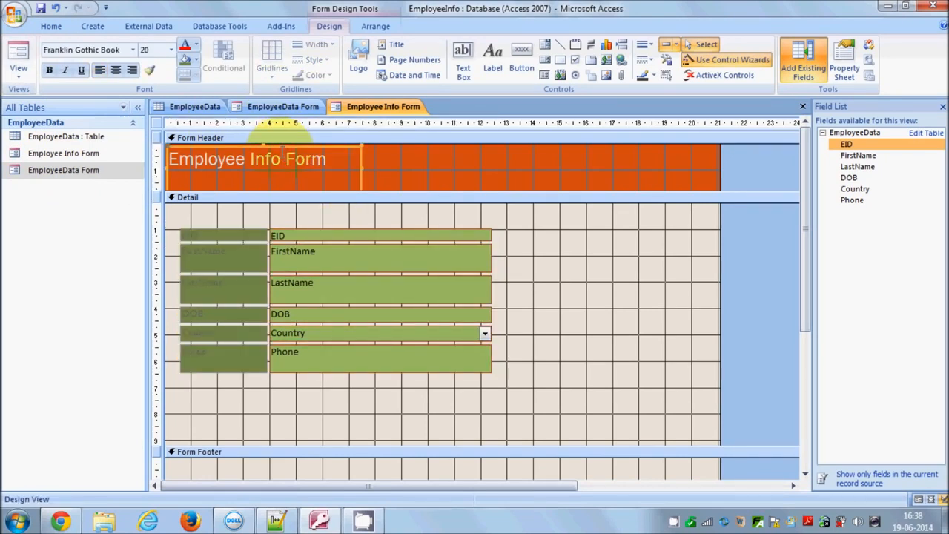
pyautogui.click(281, 153)
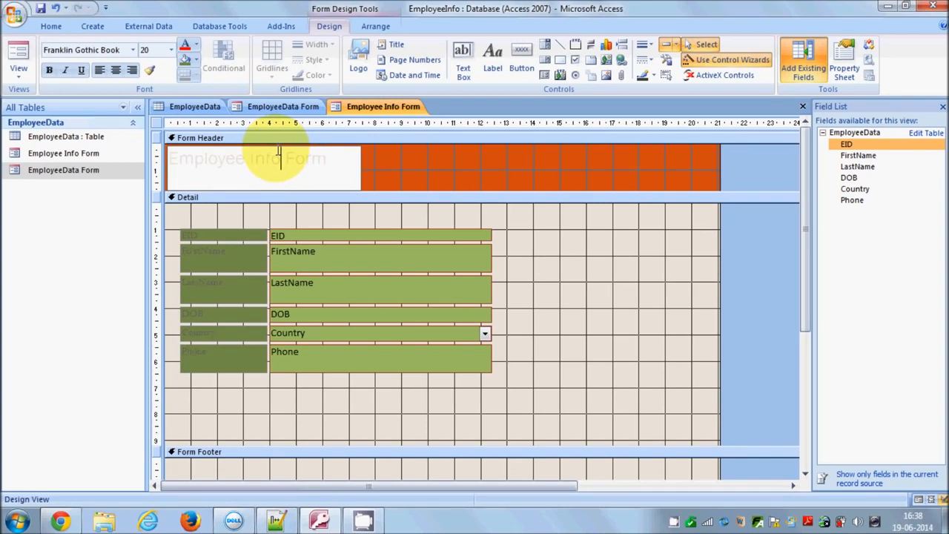
pyautogui.moveTo(328, 158); pyautogui.dragTo(172, 155)
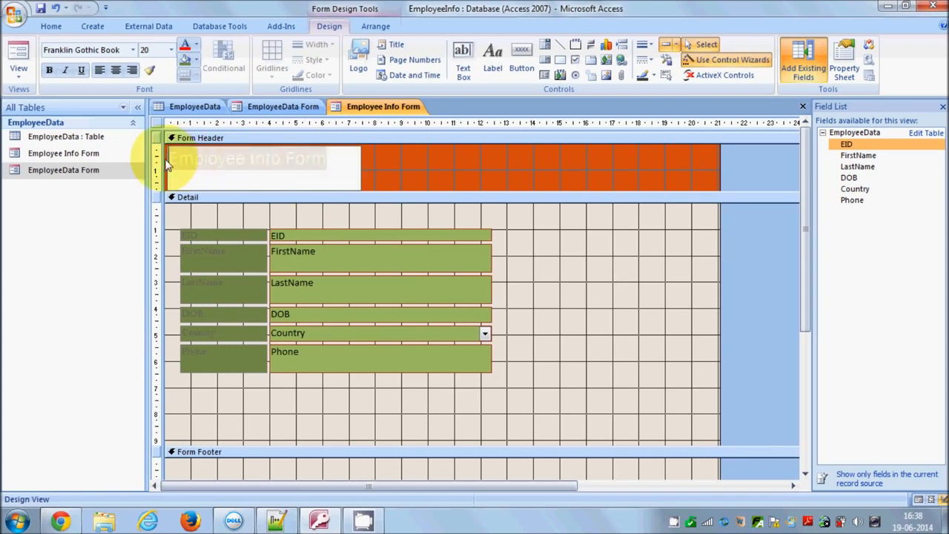
pyautogui.click(172, 50)
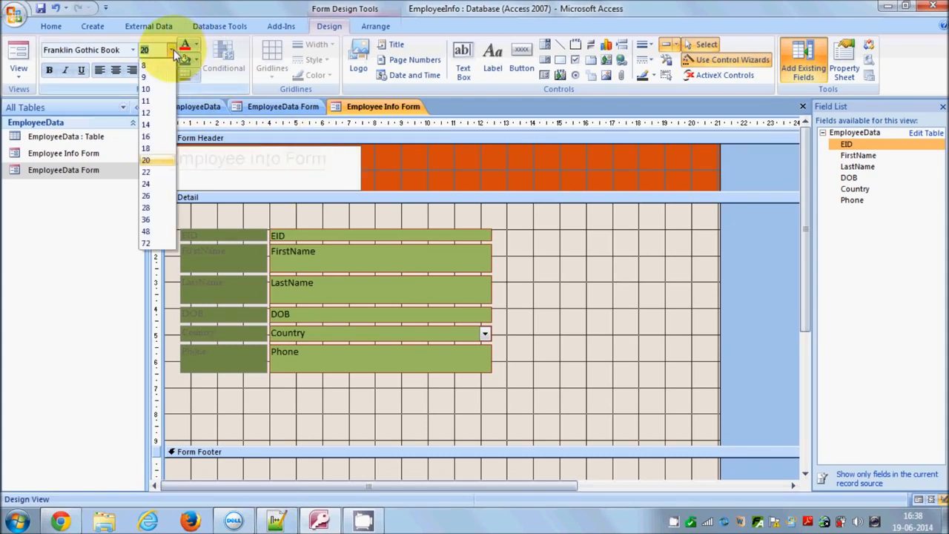
pyautogui.click(147, 195)
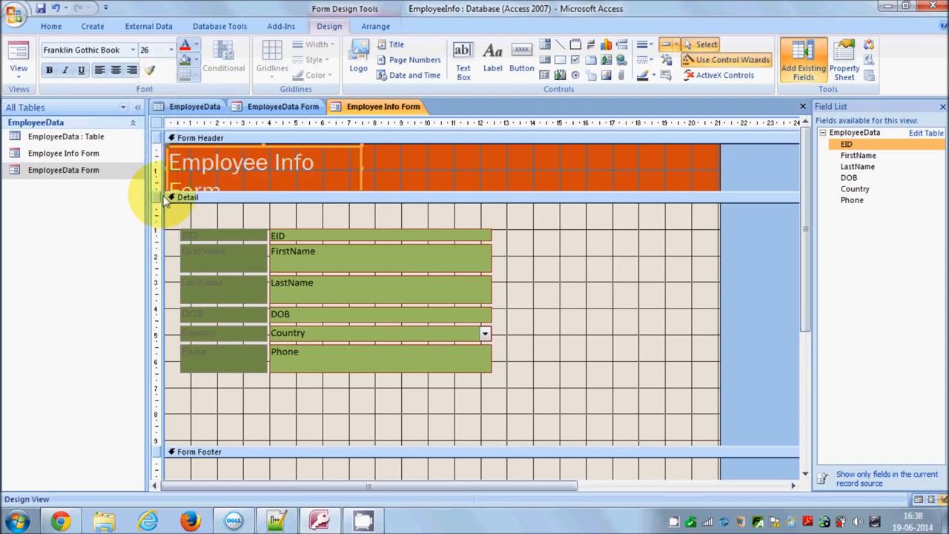
pyautogui.moveTo(362, 167); pyautogui.dragTo(448, 173)
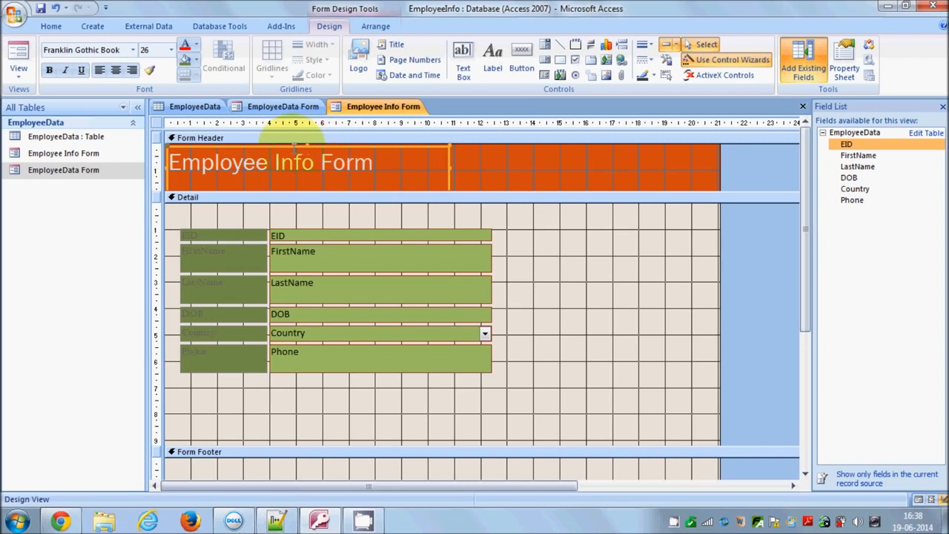
# Step: Move the Employee Info Form title box to start at about 3.5 on the horizontal ruler and check the form in Layout View
pyautogui.moveTo(295, 146); pyautogui.dragTo(386, 145)
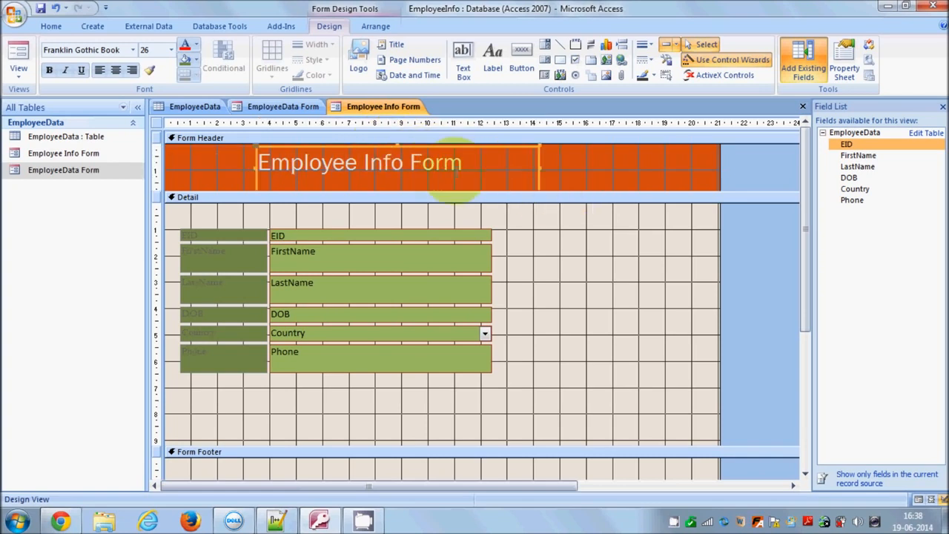
pyautogui.click(19, 69)
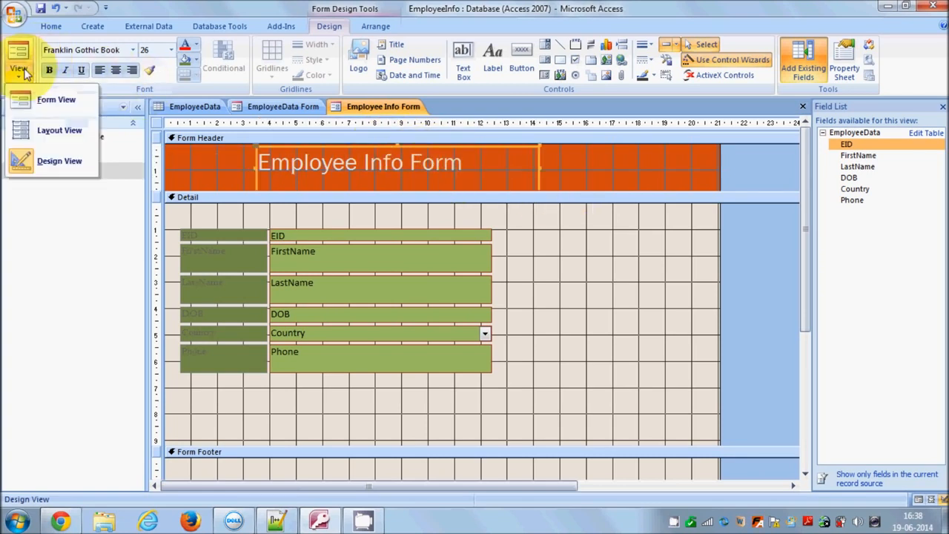
pyautogui.click(46, 132)
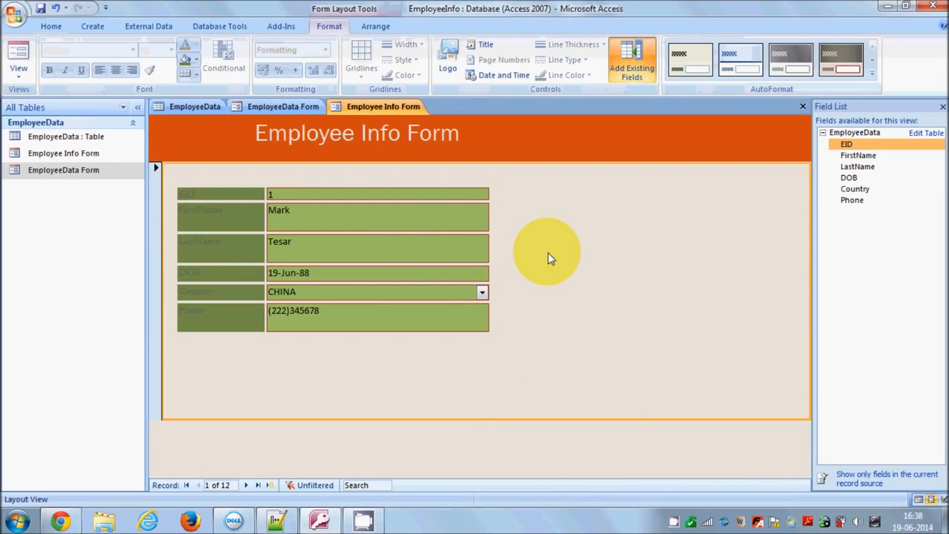
pyautogui.click(479, 327)
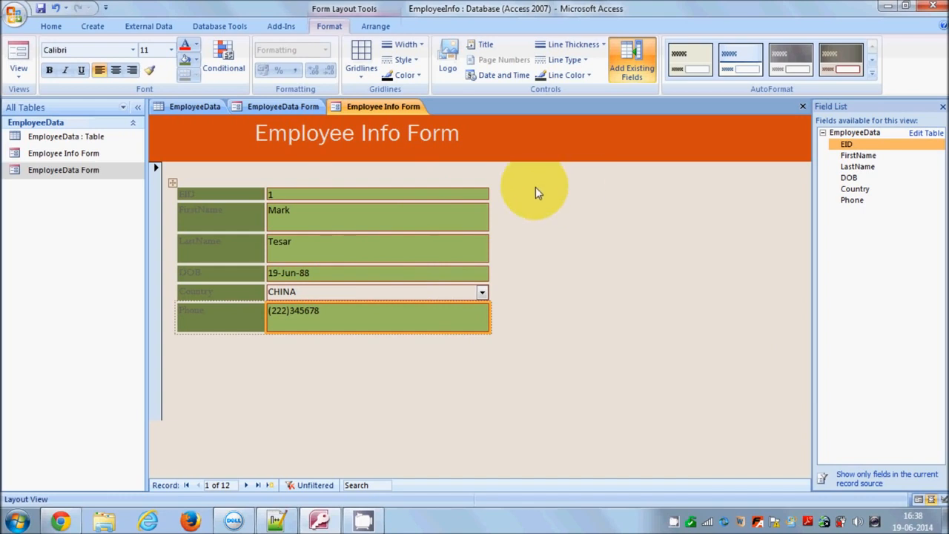
pyautogui.click(545, 315)
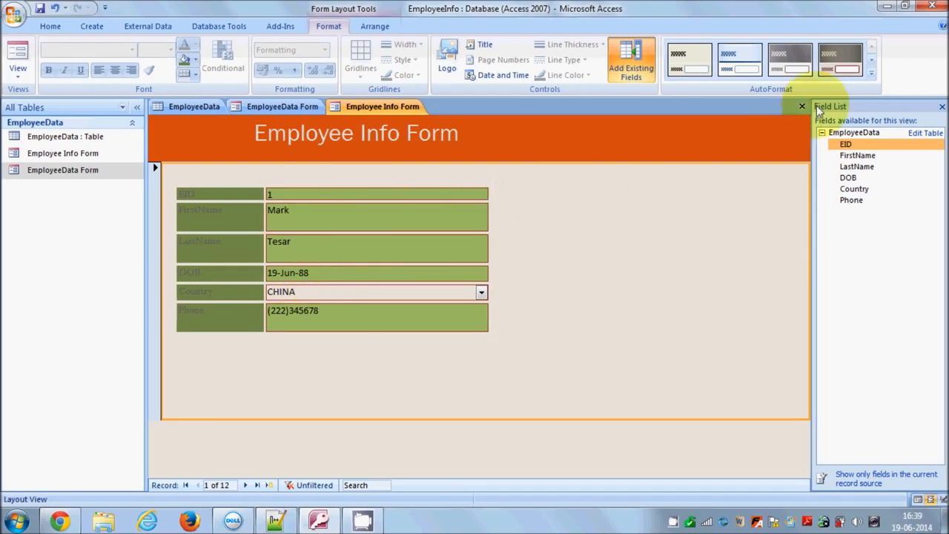
# Step: Try the AutoFormat with the brown header, and apply the one with the blue-violet gradient header to the form
pyautogui.click(872, 61)
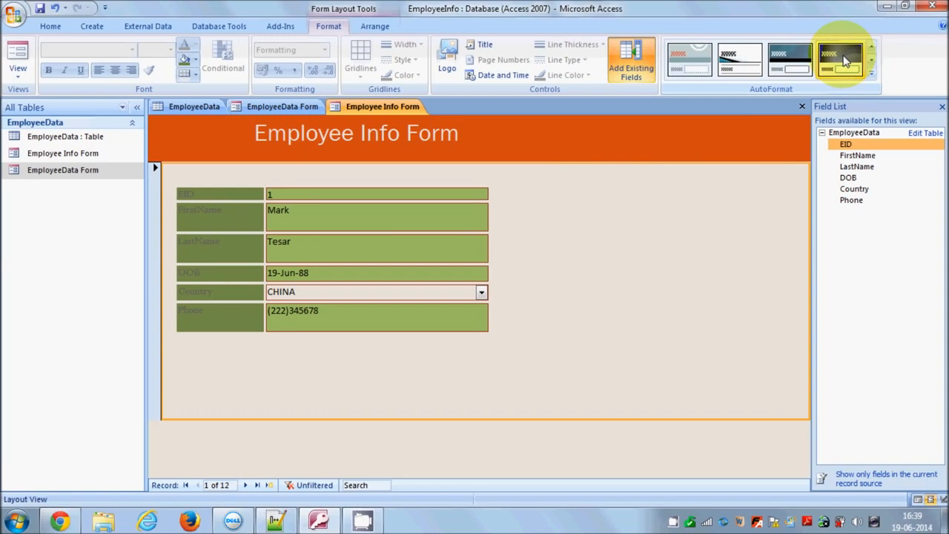
pyautogui.click(872, 60)
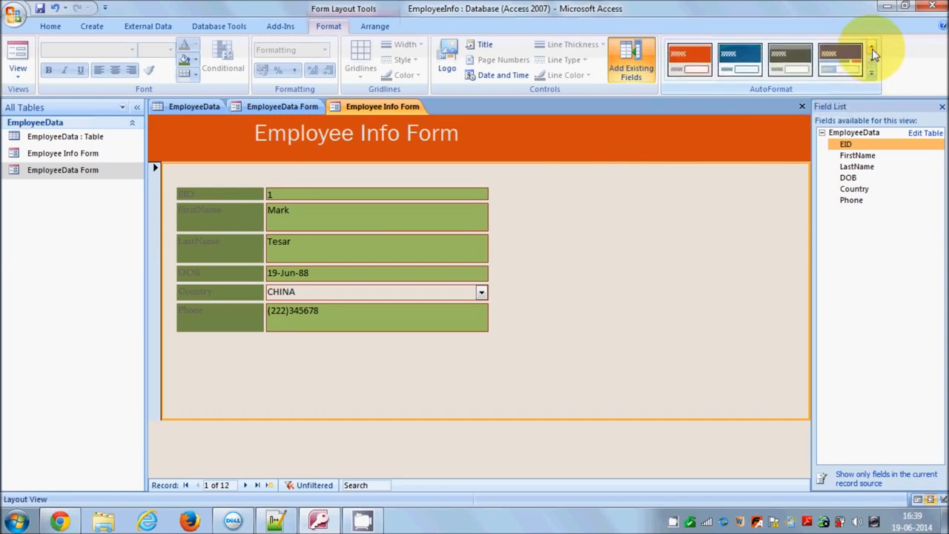
pyautogui.click(872, 47)
pyautogui.click(840, 57)
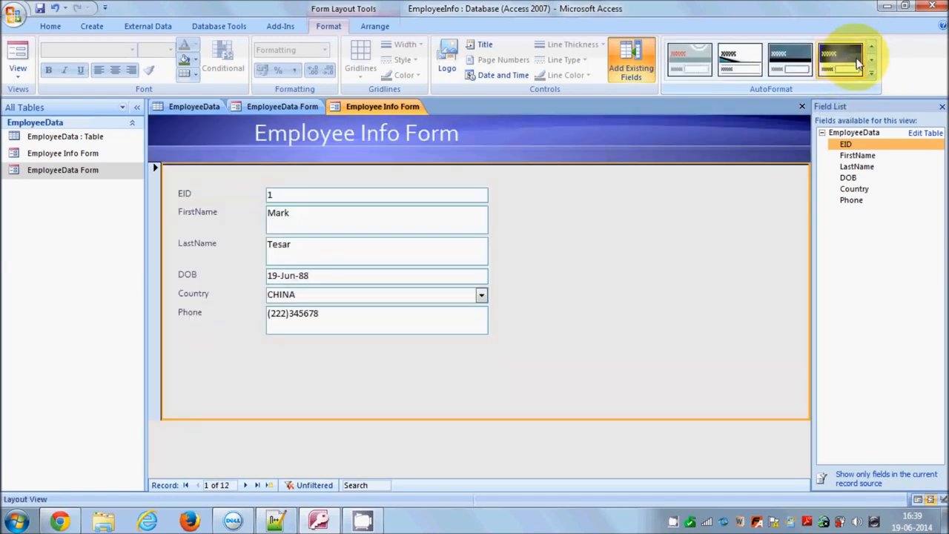
pyautogui.click(872, 62)
pyautogui.click(853, 63)
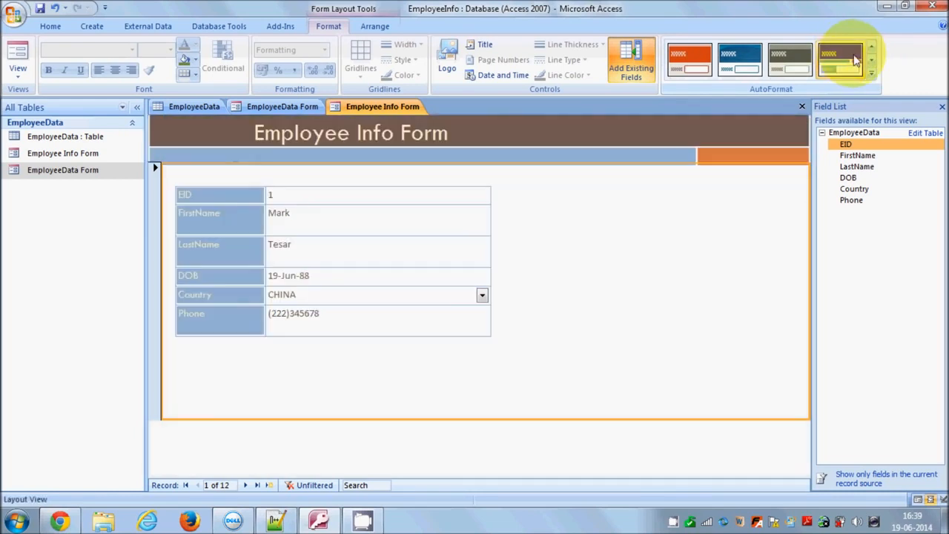
pyautogui.click(871, 47)
pyautogui.click(840, 58)
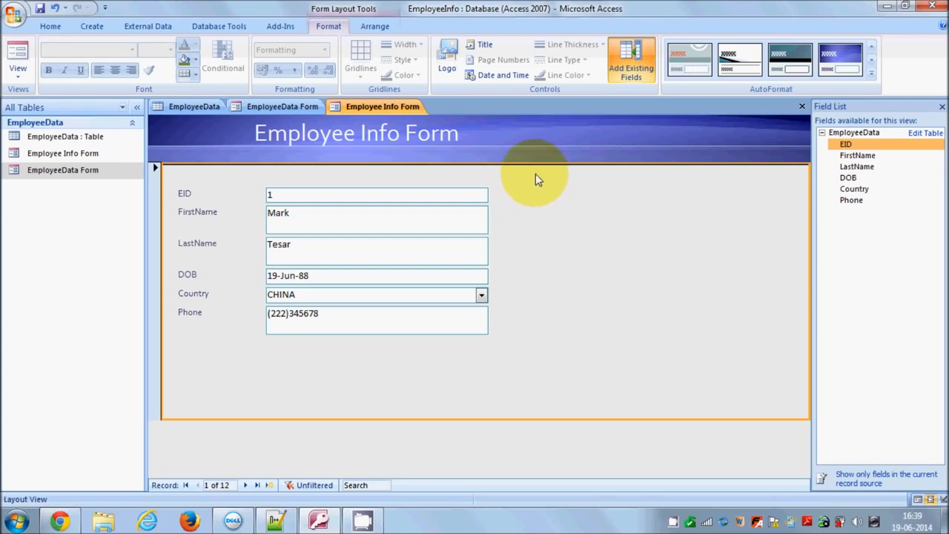
# Step: Insert the date in the 19 June 2014 format, without the time, into the form header and move it closer to the title
pyautogui.click(493, 77)
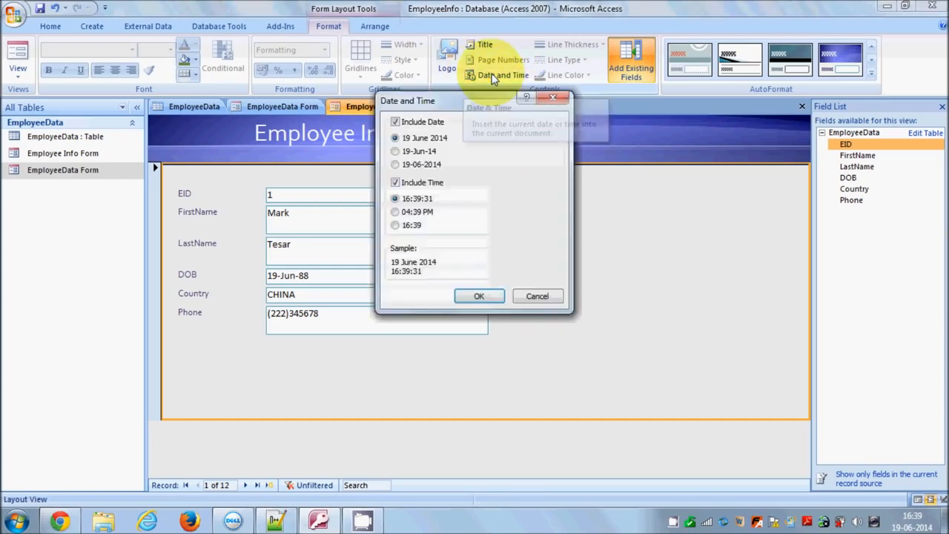
pyautogui.click(395, 183)
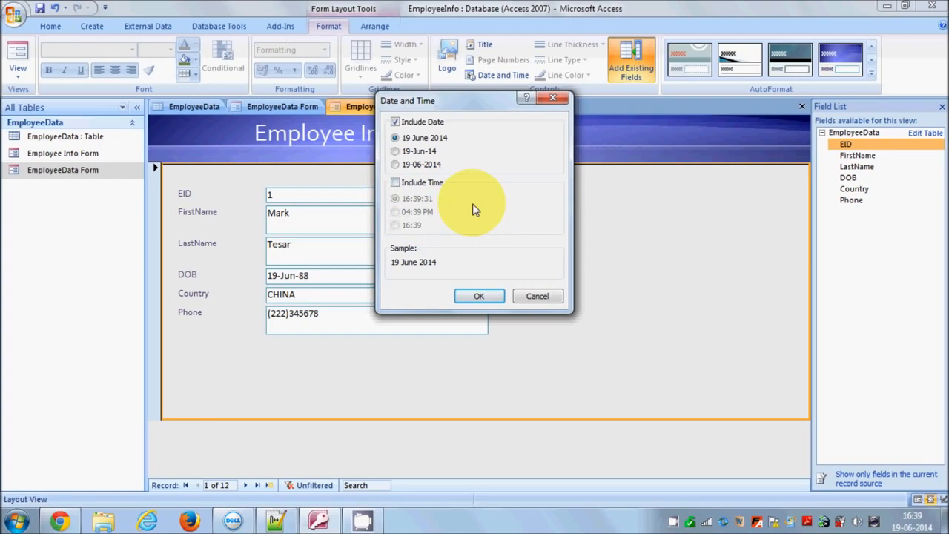
pyautogui.click(479, 298)
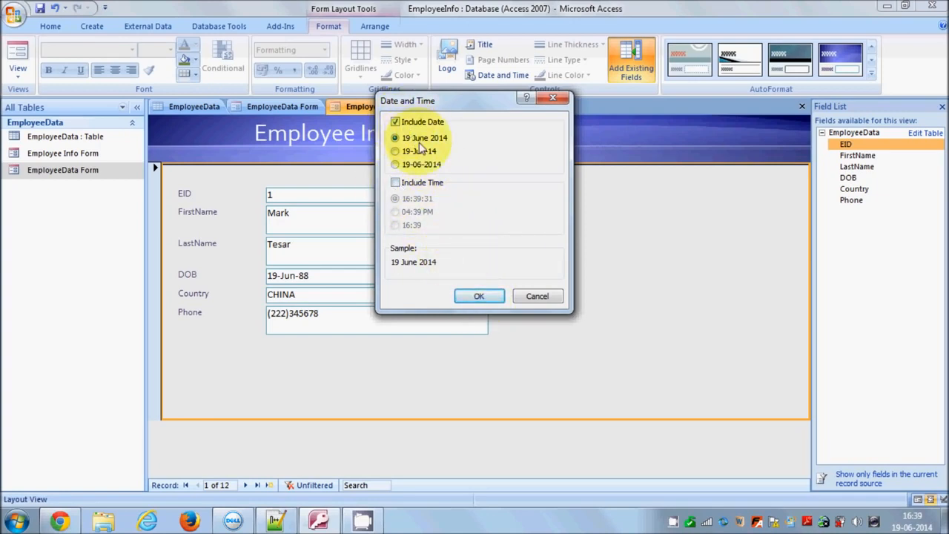
pyautogui.click(478, 296)
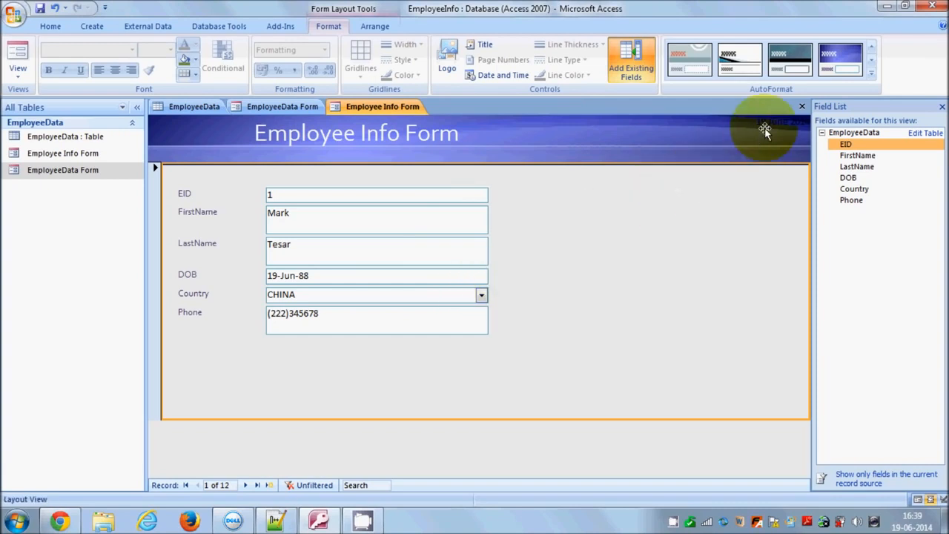
pyautogui.moveTo(764, 127); pyautogui.dragTo(670, 133)
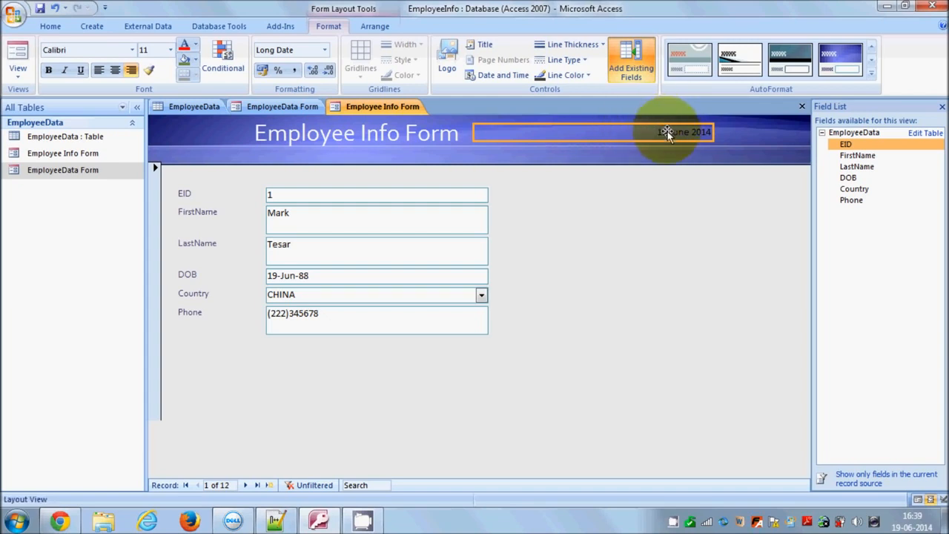
pyautogui.rightClick(667, 132)
pyautogui.press('Escape')
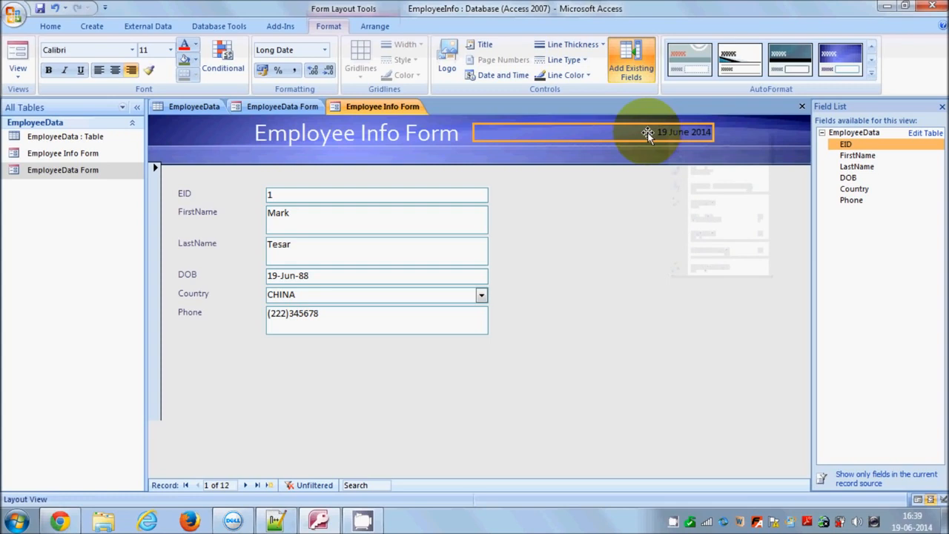
# Step: Format the header date in white, bold, font size 20
pyautogui.click(196, 45)
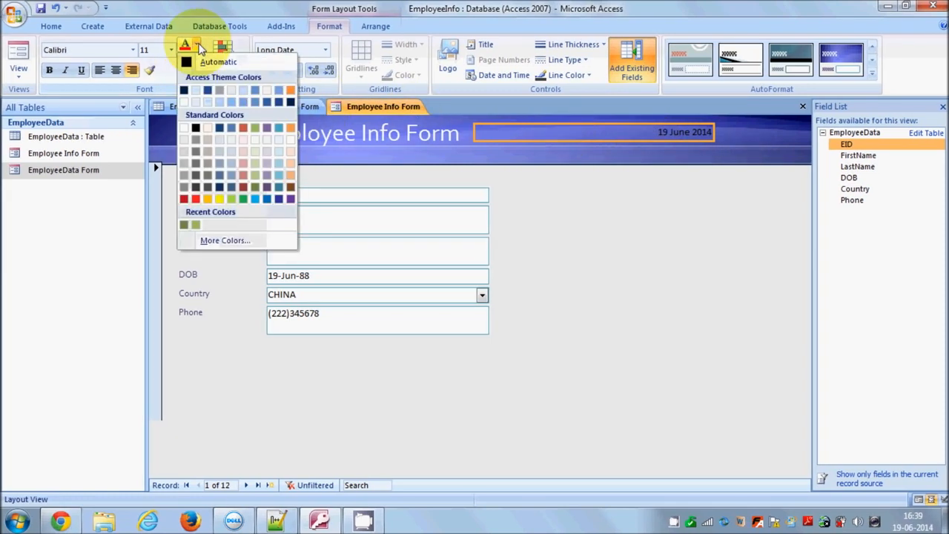
pyautogui.click(186, 90)
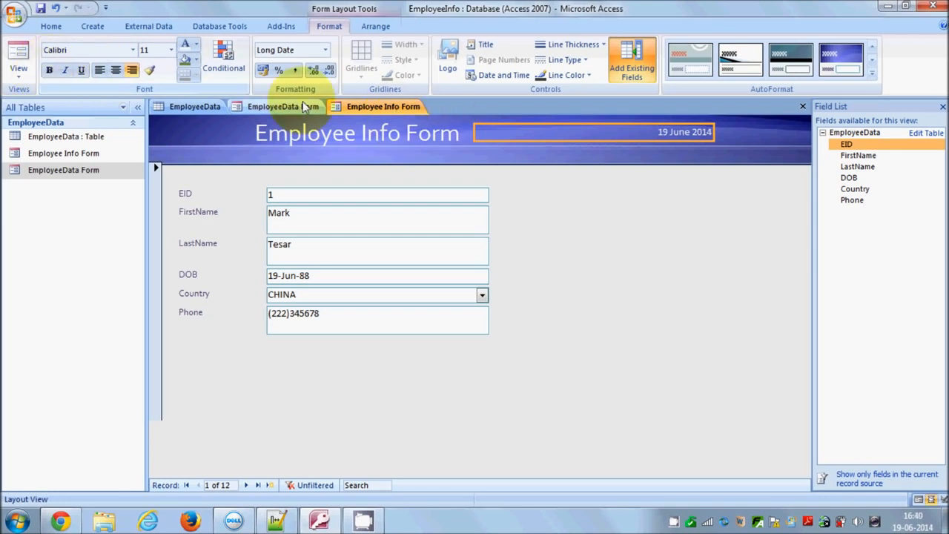
pyautogui.click(49, 71)
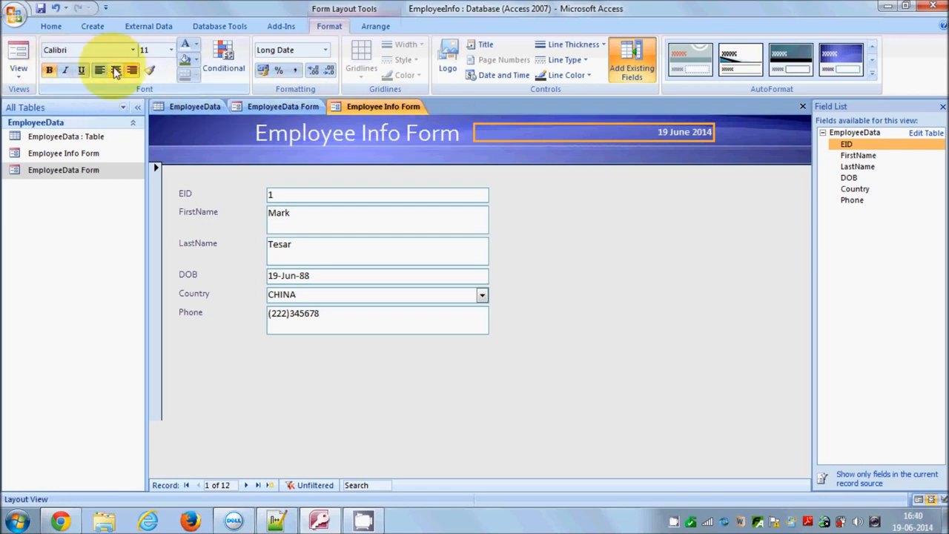
pyautogui.click(173, 51)
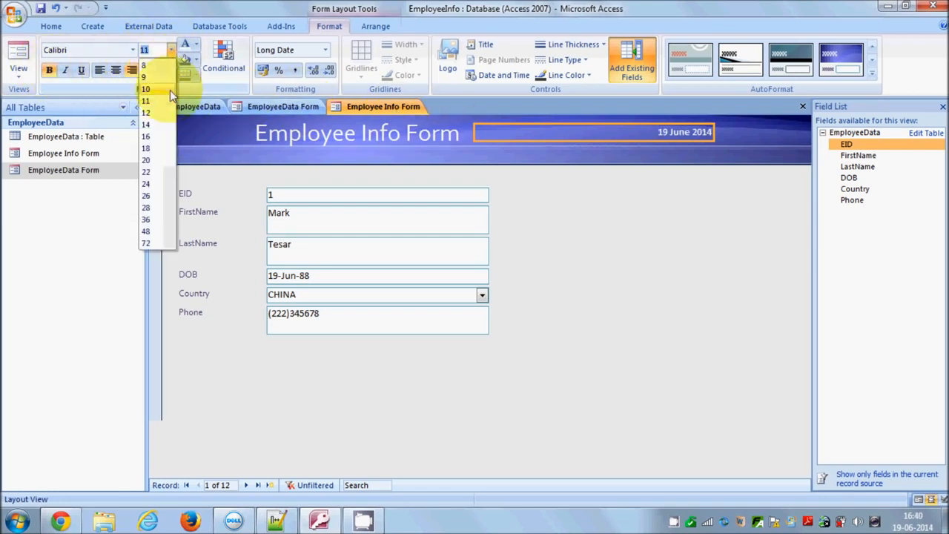
pyautogui.click(148, 160)
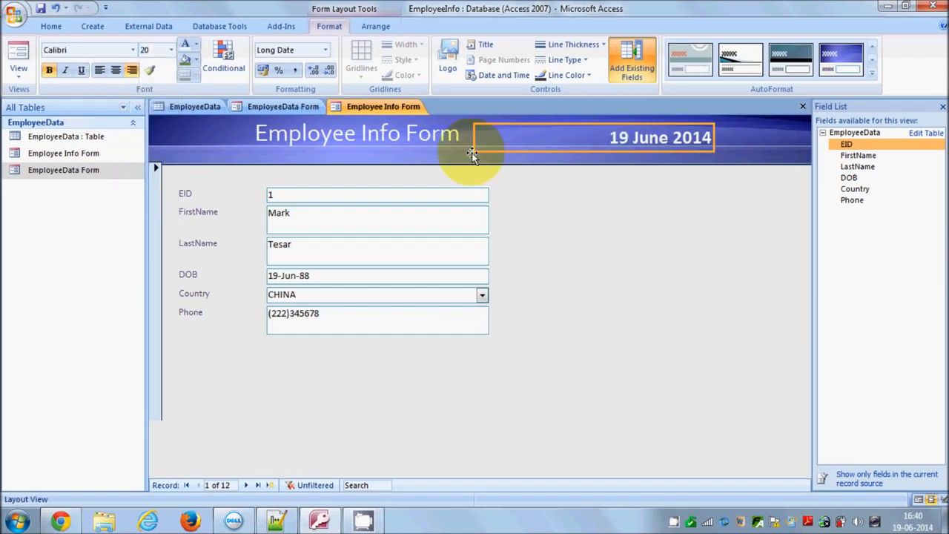
# Step: Narrow the date box to fit its text and move it right beside the form title
pyautogui.moveTo(569, 125); pyautogui.dragTo(570, 122)
pyautogui.moveTo(472, 133); pyautogui.dragTo(577, 132)
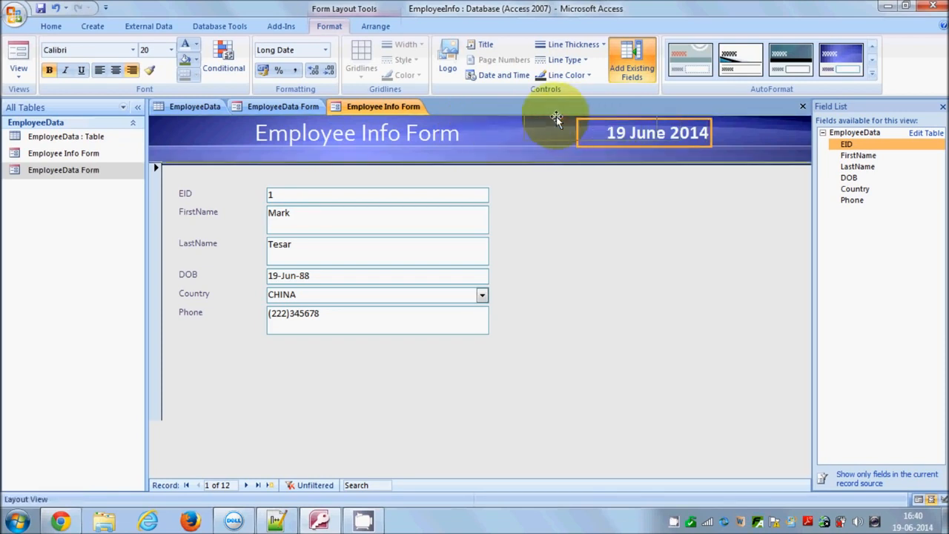
pyautogui.moveTo(519, 125); pyautogui.dragTo(517, 126)
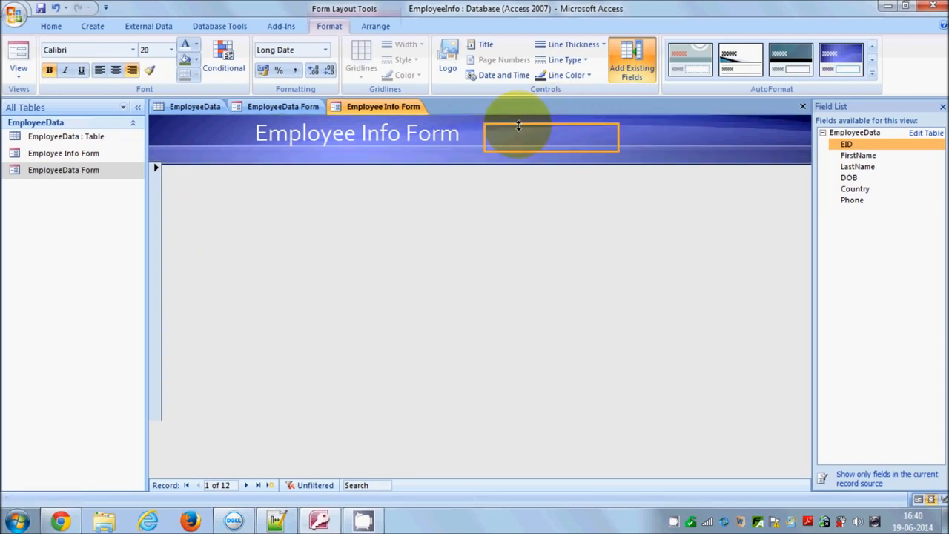
# Step: Open the picture selection for a form logo and cancel it without inserting one
pyautogui.click(453, 65)
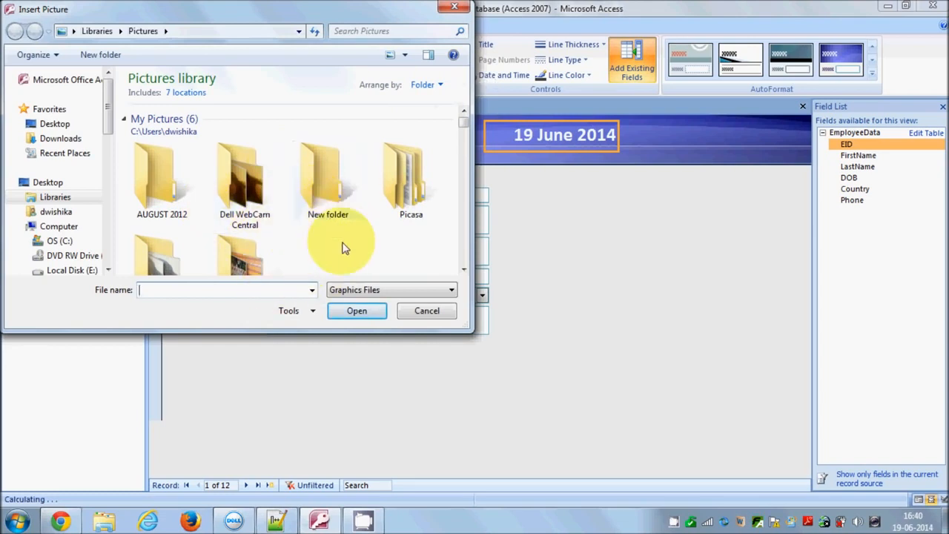
pyautogui.click(427, 311)
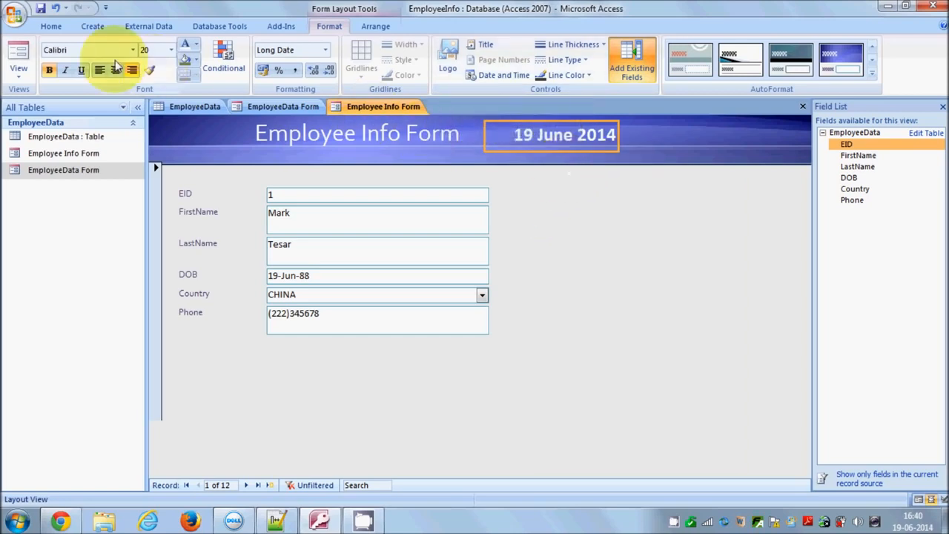
# Step: In Design View, place a command button below the Phone field and assign it the Record Operations action Add New Record
pyautogui.click(14, 65)
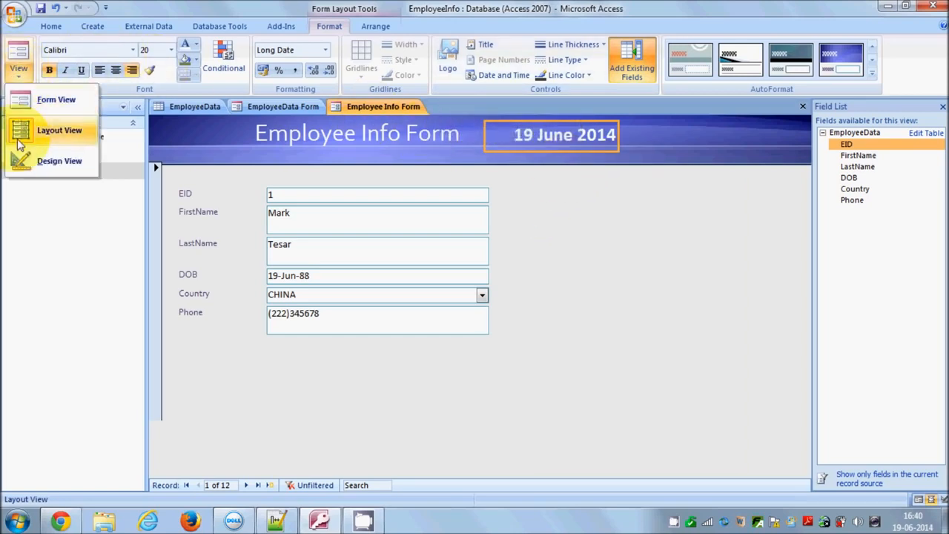
pyautogui.click(26, 164)
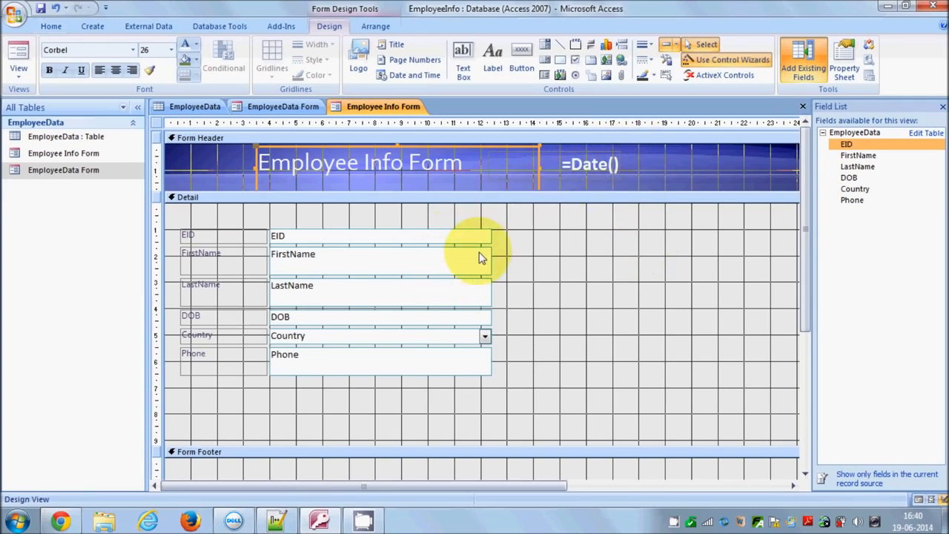
pyautogui.click(521, 58)
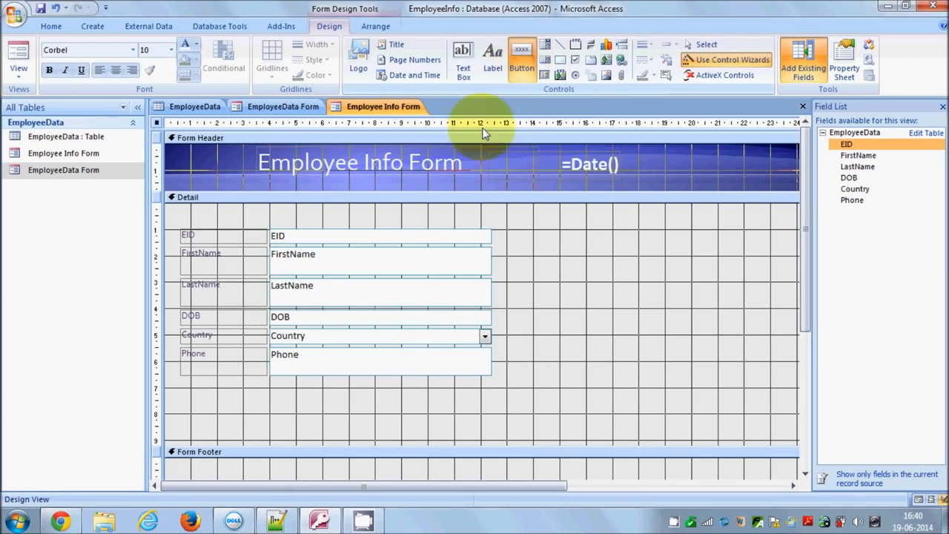
pyautogui.click(200, 400)
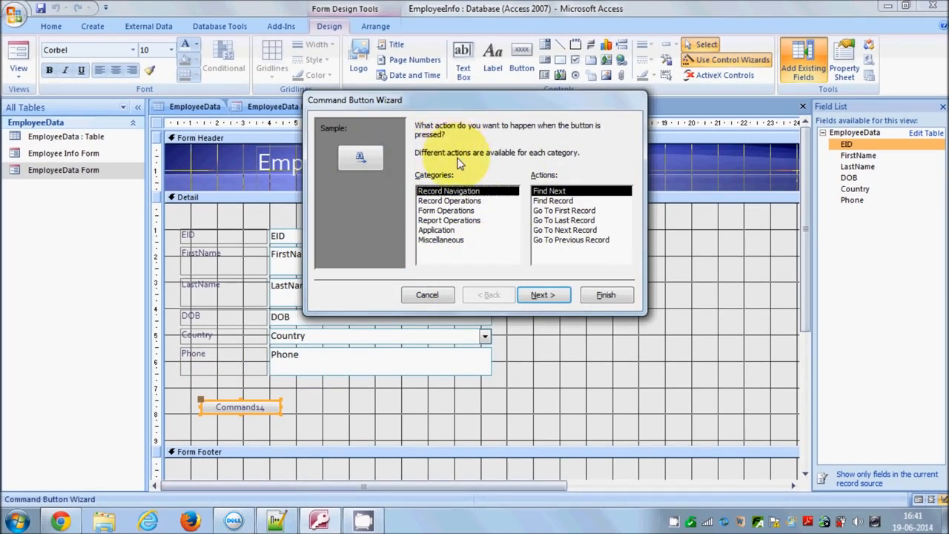
pyautogui.click(439, 201)
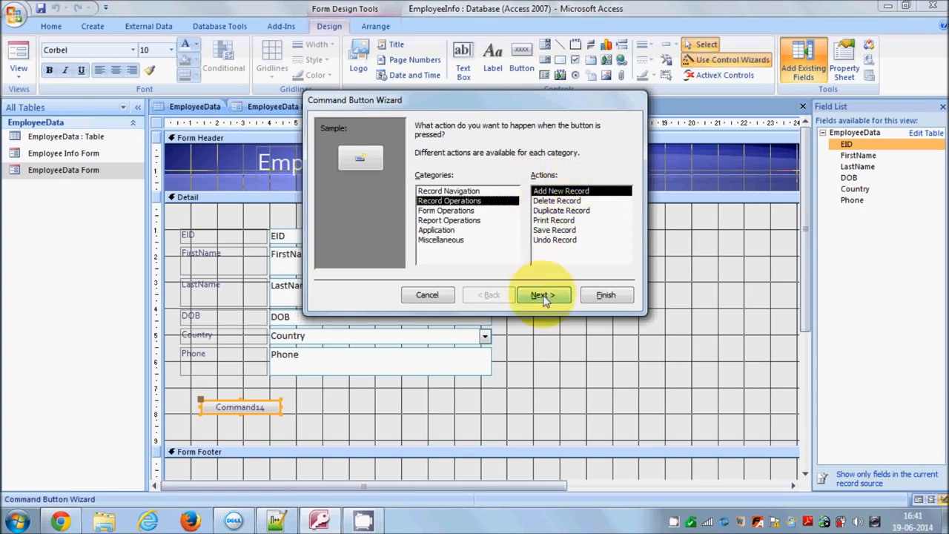
pyautogui.click(542, 295)
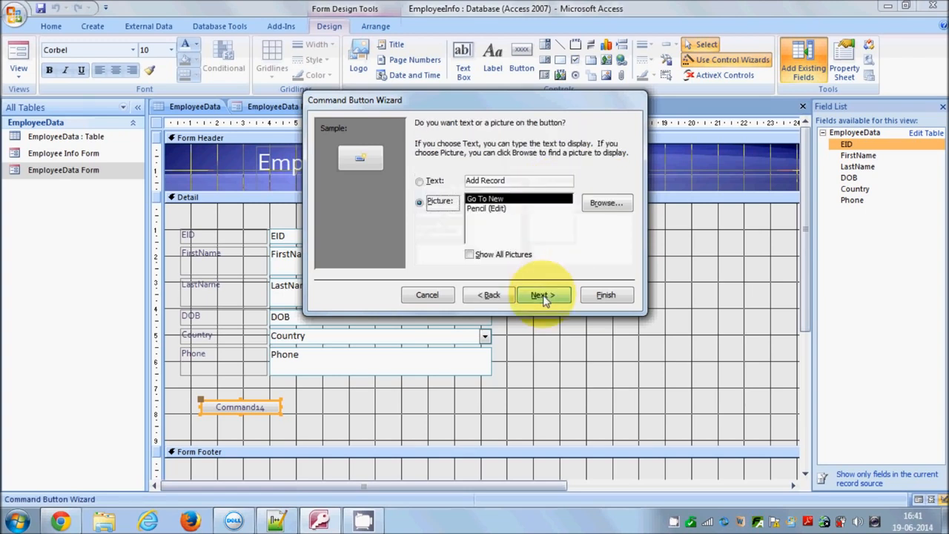
# Step: Label the new command button with the text Add Record instead of a picture
pyautogui.click(419, 181)
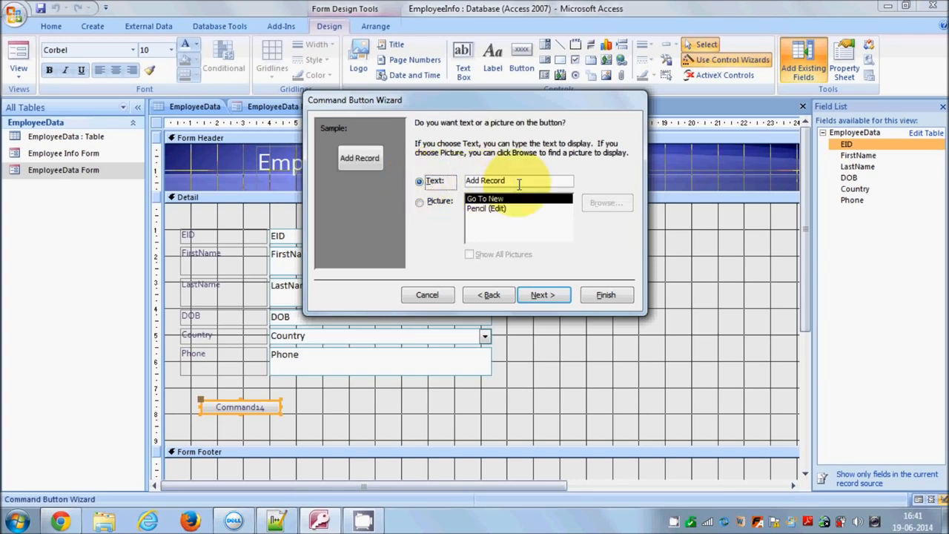
pyautogui.moveTo(519, 182); pyautogui.dragTo(462, 180)
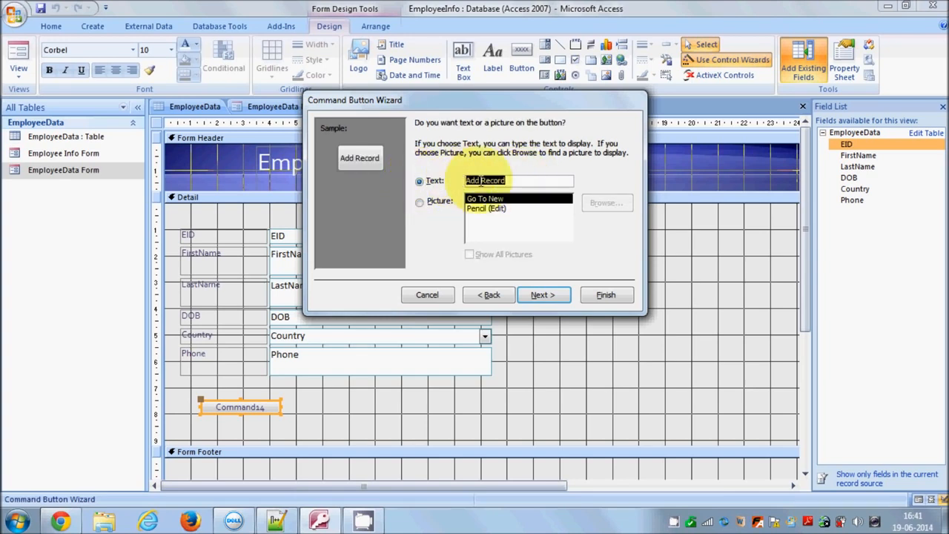
pyautogui.click(510, 180)
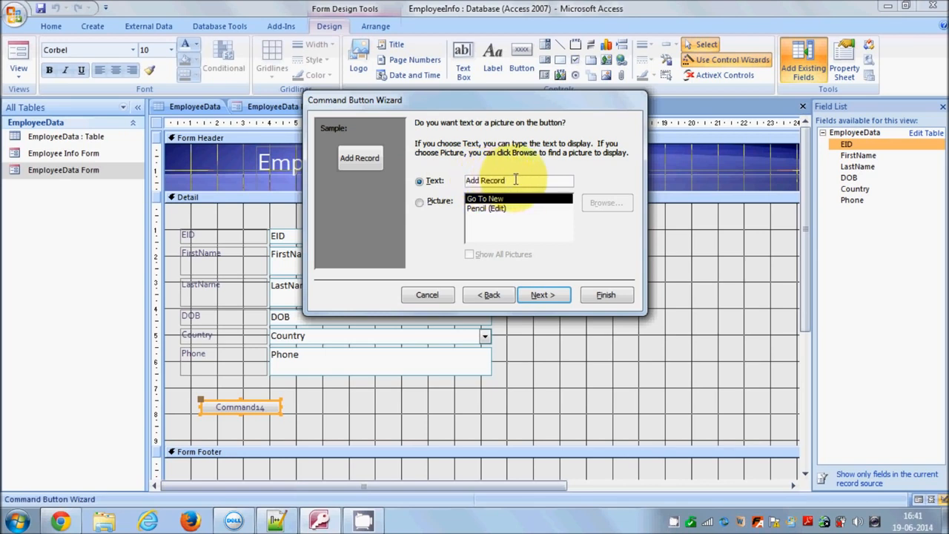
pyautogui.moveTo(510, 180); pyautogui.dragTo(449, 180)
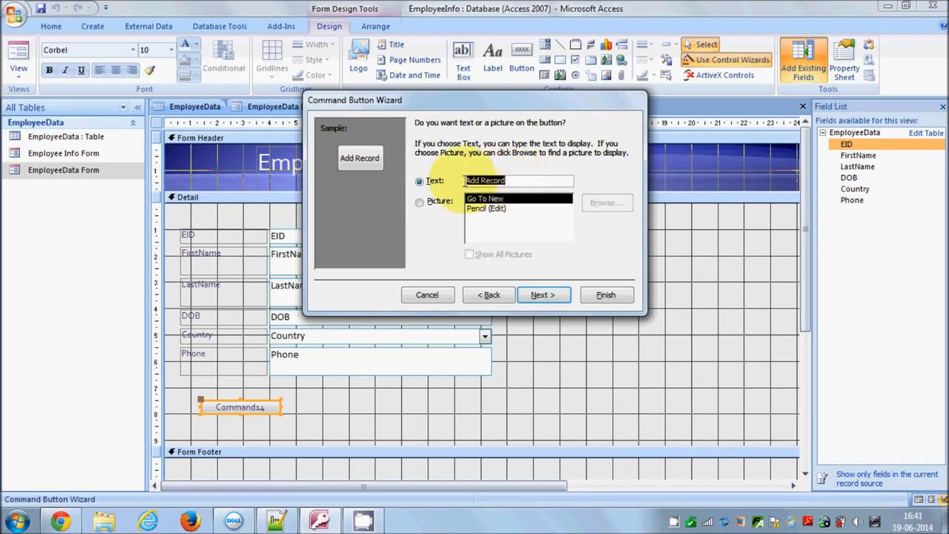
pyautogui.click(511, 181)
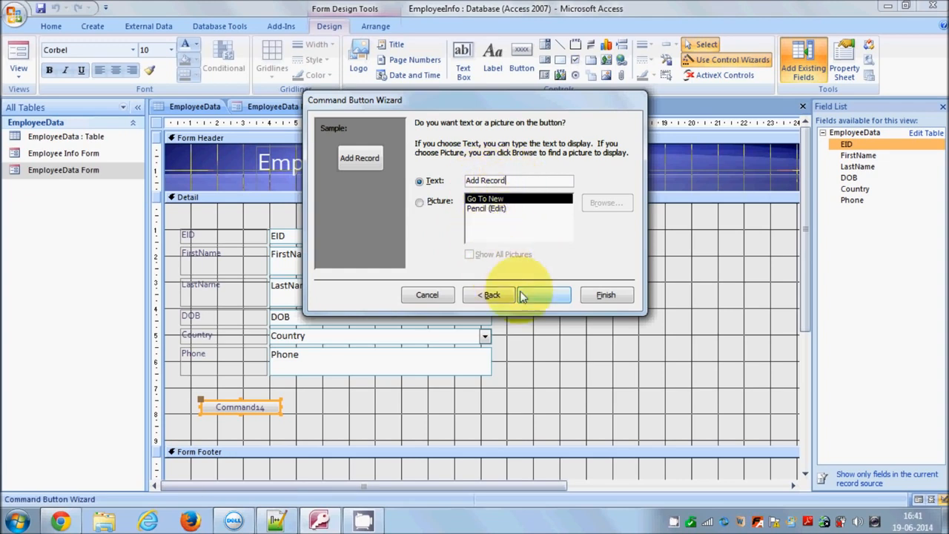
pyautogui.click(555, 296)
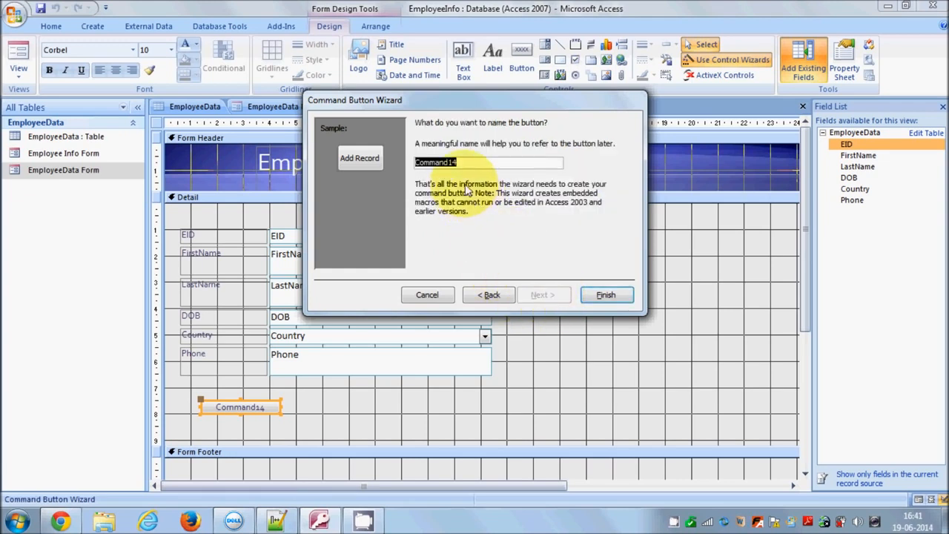
# Step: Name the button Add Record, finish the wizard and widen the button slightly
pyautogui.moveTo(495, 162); pyautogui.dragTo(381, 169)
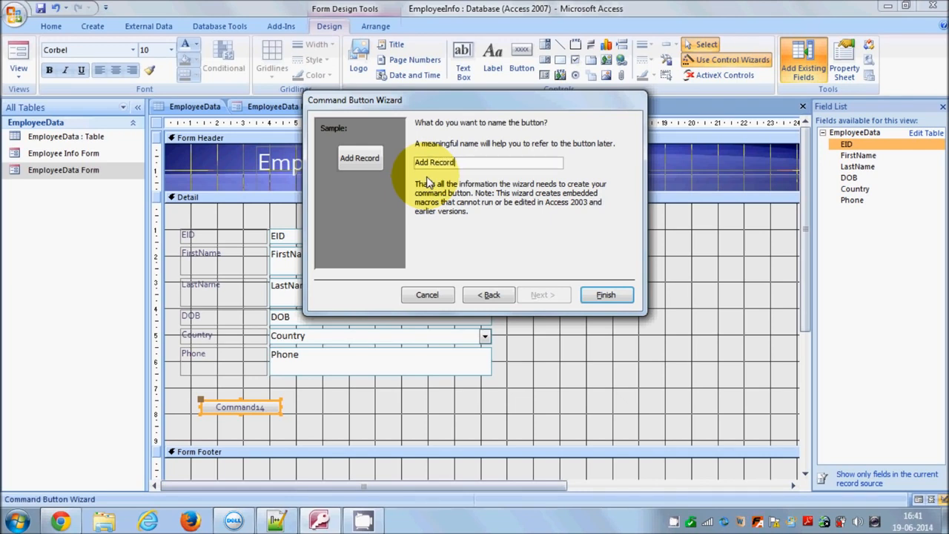
pyautogui.click(596, 297)
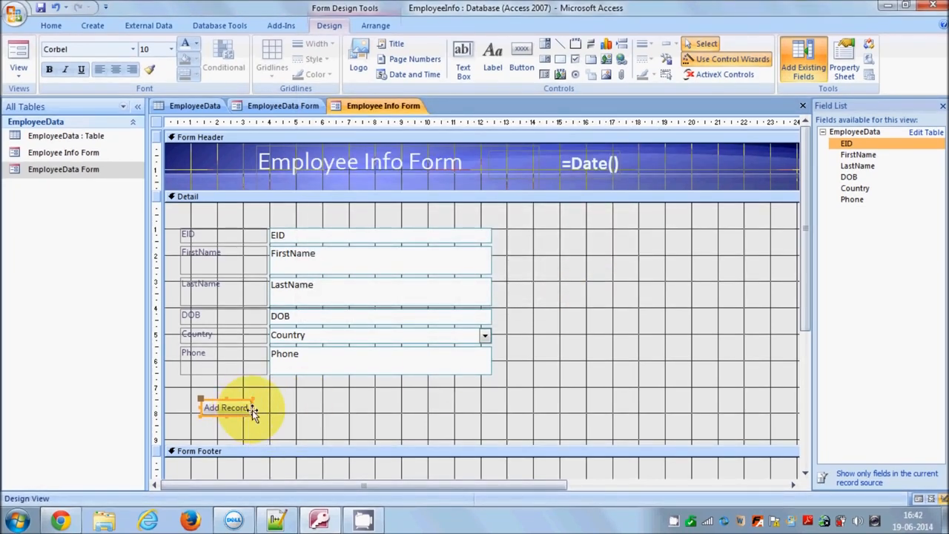
pyautogui.moveTo(254, 407); pyautogui.dragTo(260, 407)
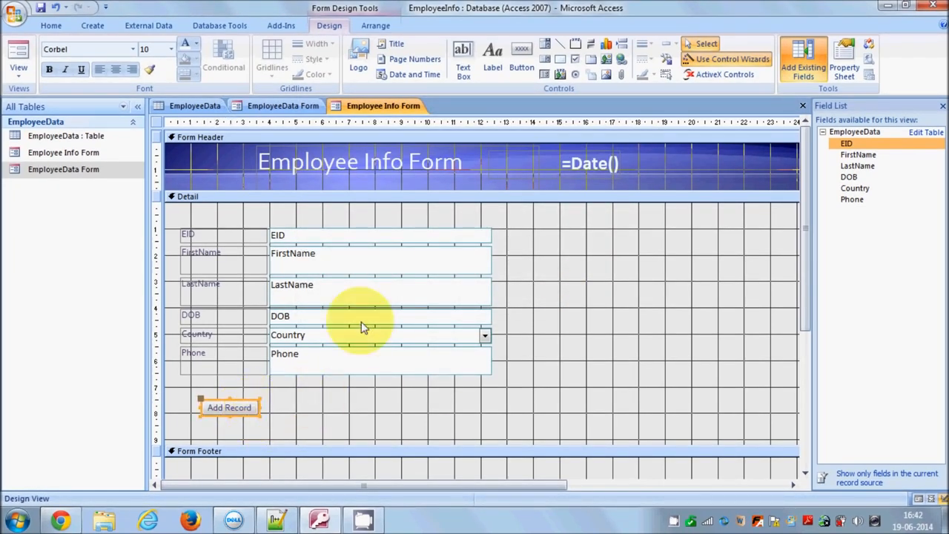
# Step: Place a second command button beside Add Record and assign it the Record Operations action Save Record
pyautogui.click(516, 67)
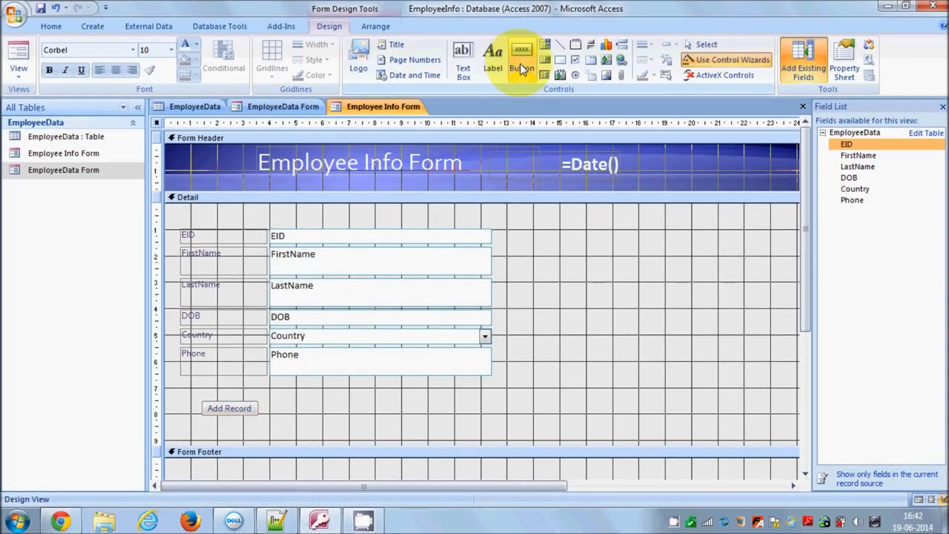
pyautogui.click(520, 64)
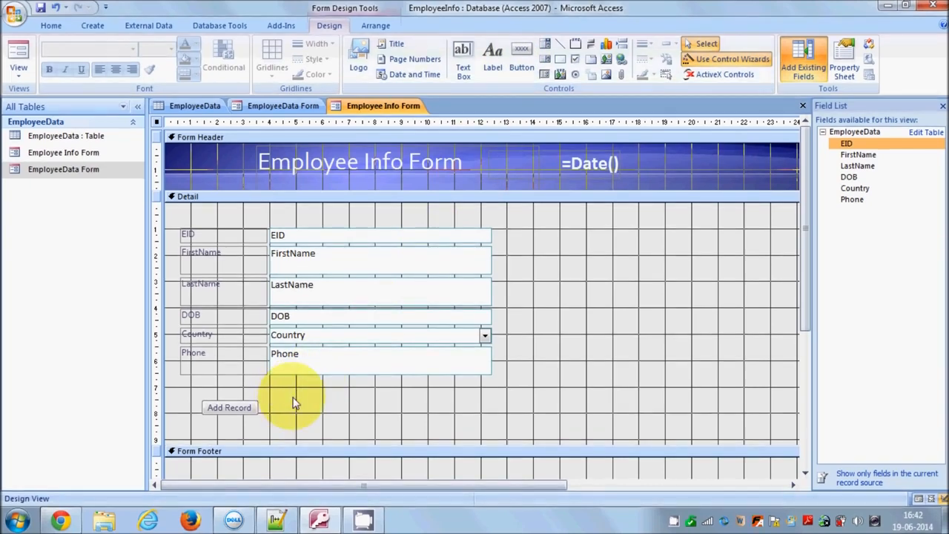
pyautogui.click(521, 63)
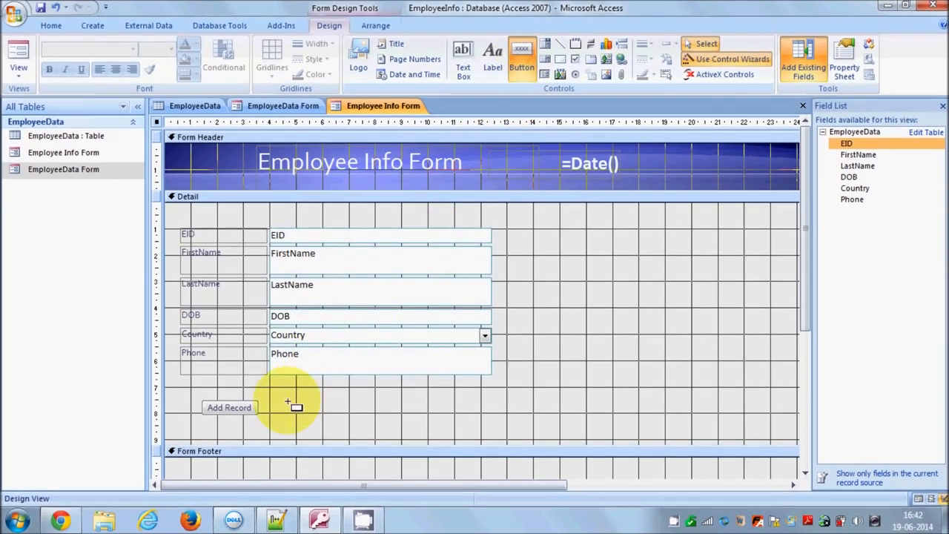
pyautogui.click(288, 401)
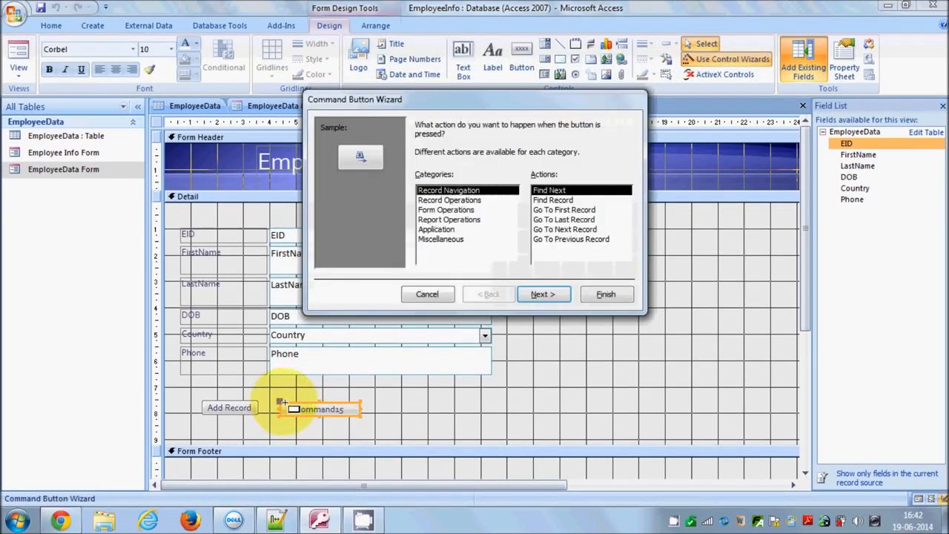
pyautogui.click(445, 200)
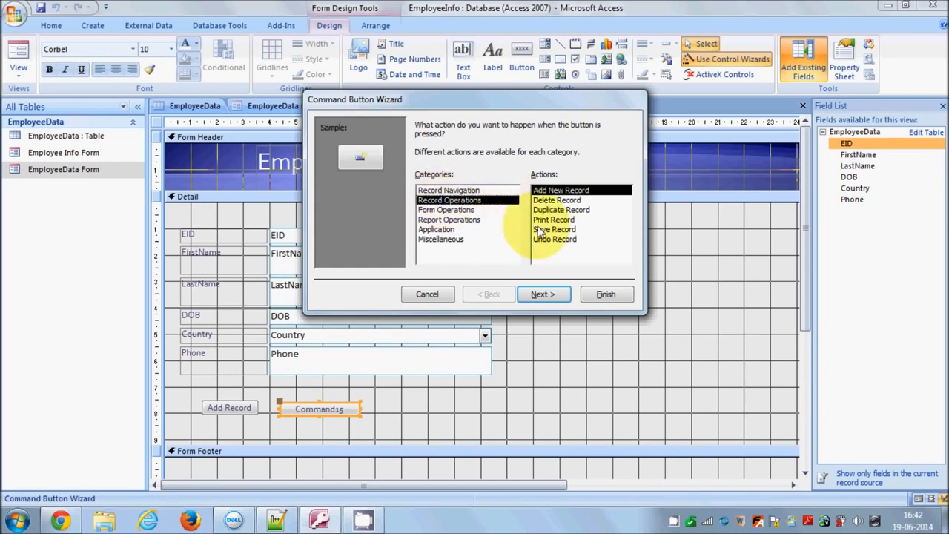
pyautogui.click(541, 230)
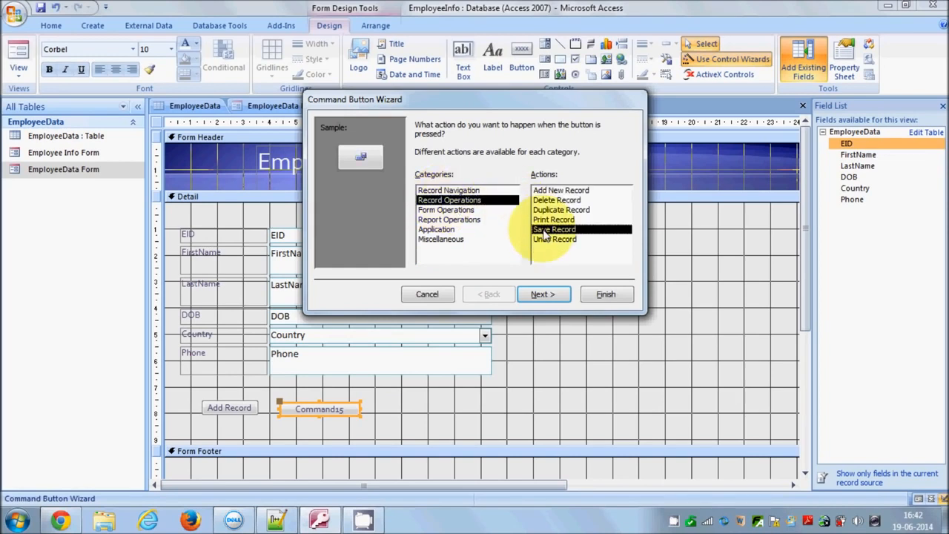
pyautogui.click(543, 294)
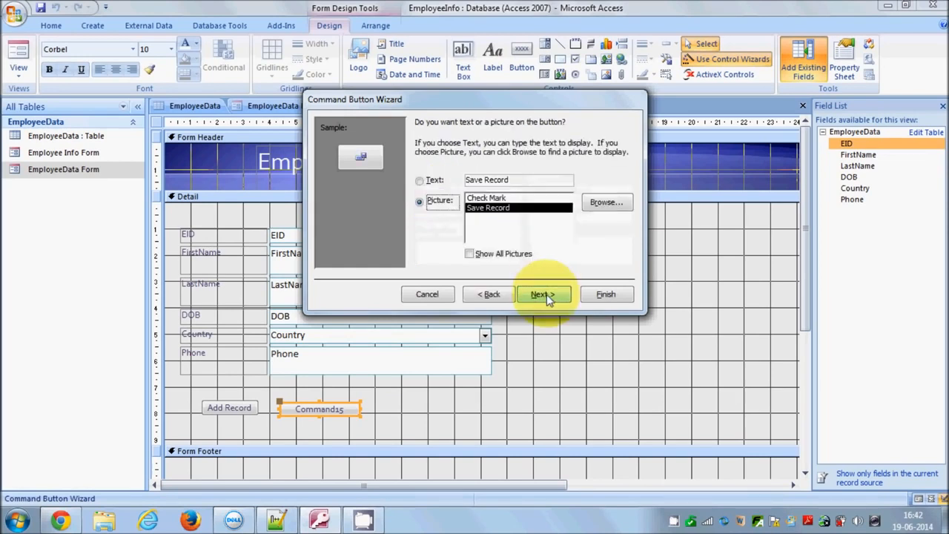
# Step: Display the text Save Record on the second button, name it Save and finish the wizard
pyautogui.click(419, 181)
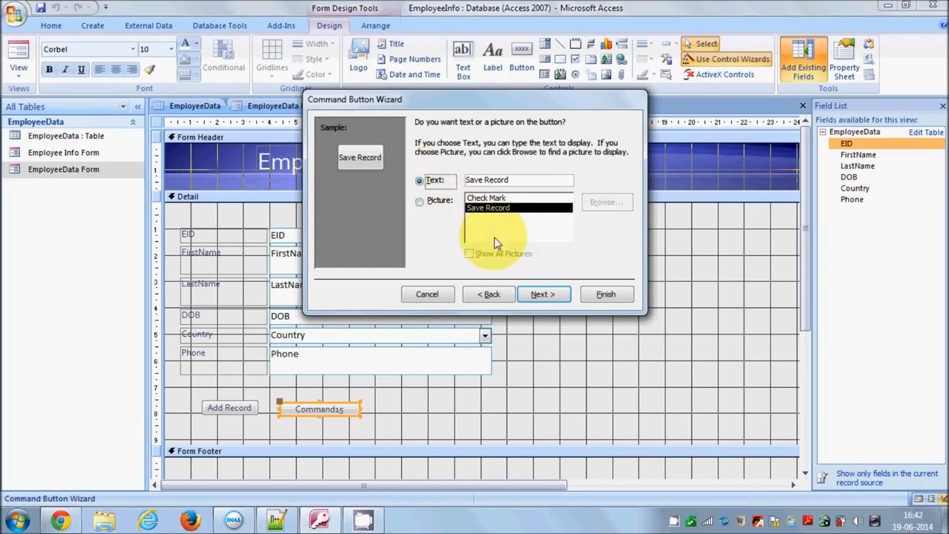
pyautogui.click(539, 294)
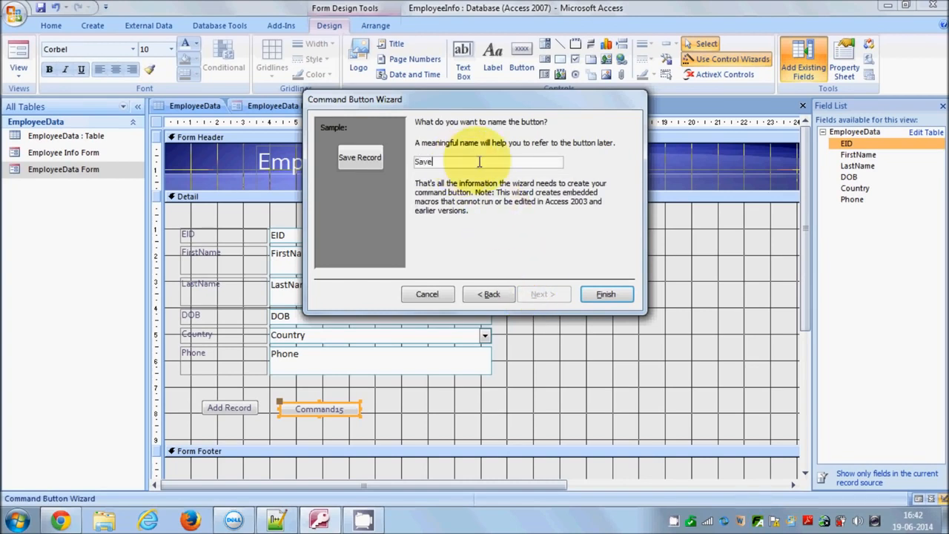
pyautogui.click(603, 294)
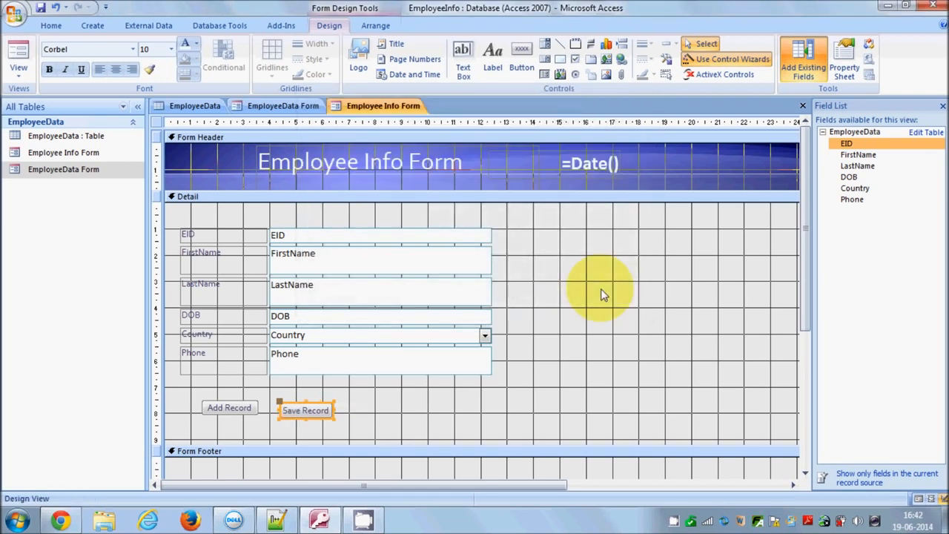
# Step: Move the Save Record button slightly so it lines up level with the Add Record button
pyautogui.click(298, 406)
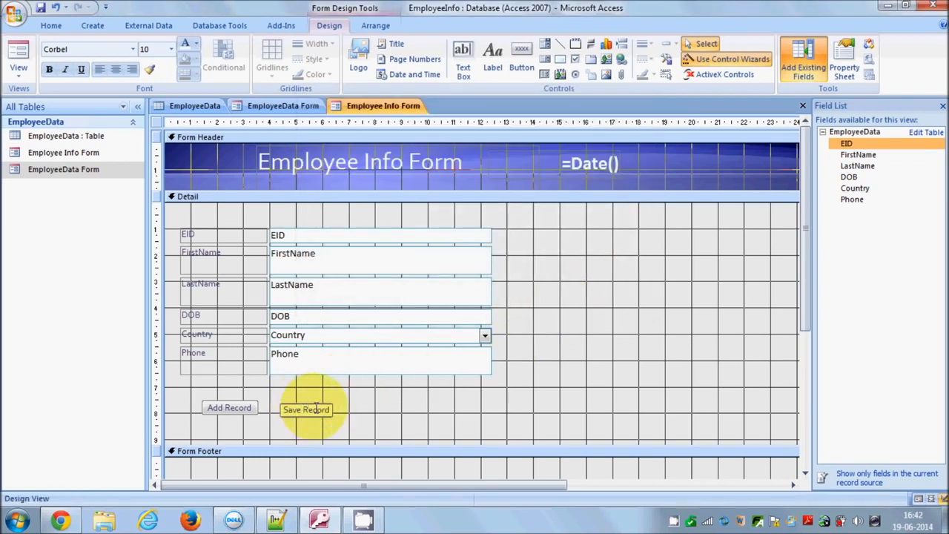
pyautogui.click(298, 396)
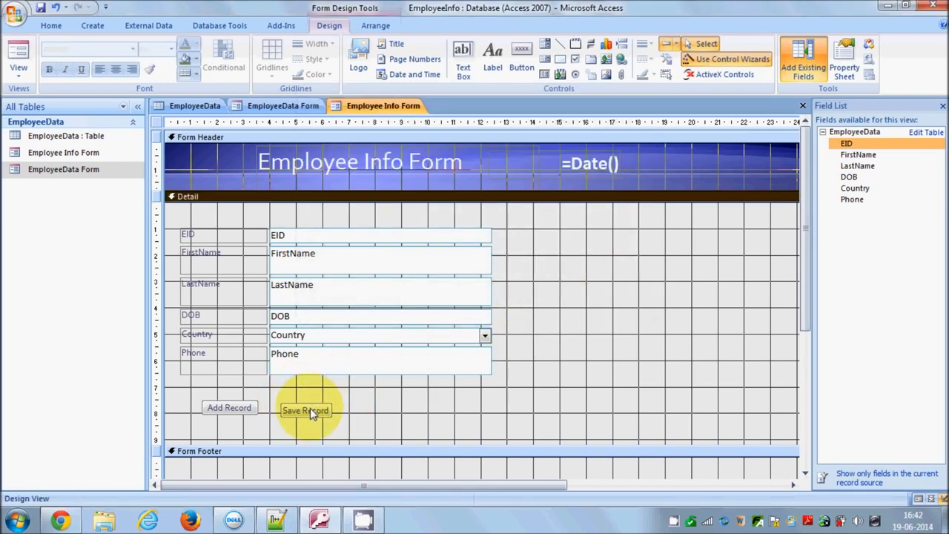
pyautogui.click(310, 410)
pyautogui.moveTo(309, 409); pyautogui.dragTo(306, 405)
pyautogui.click(378, 408)
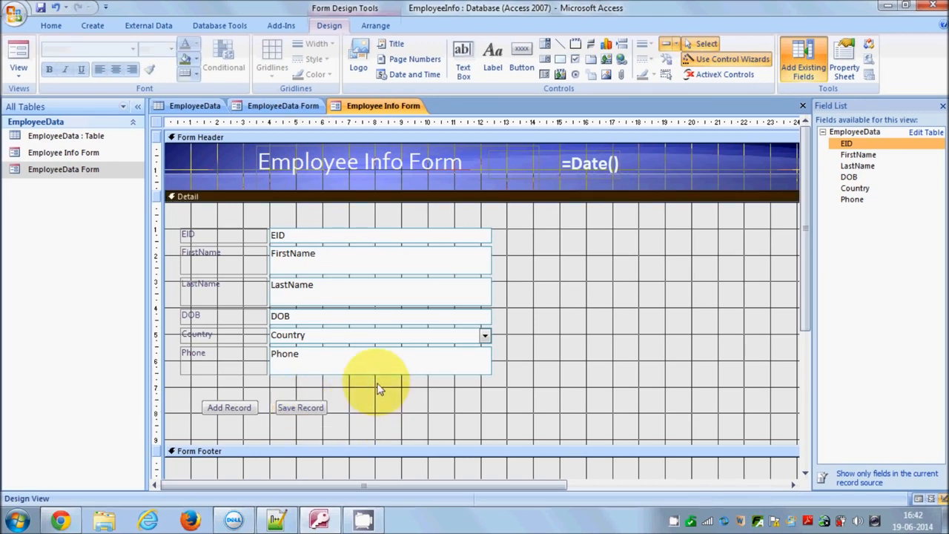
pyautogui.click(286, 407)
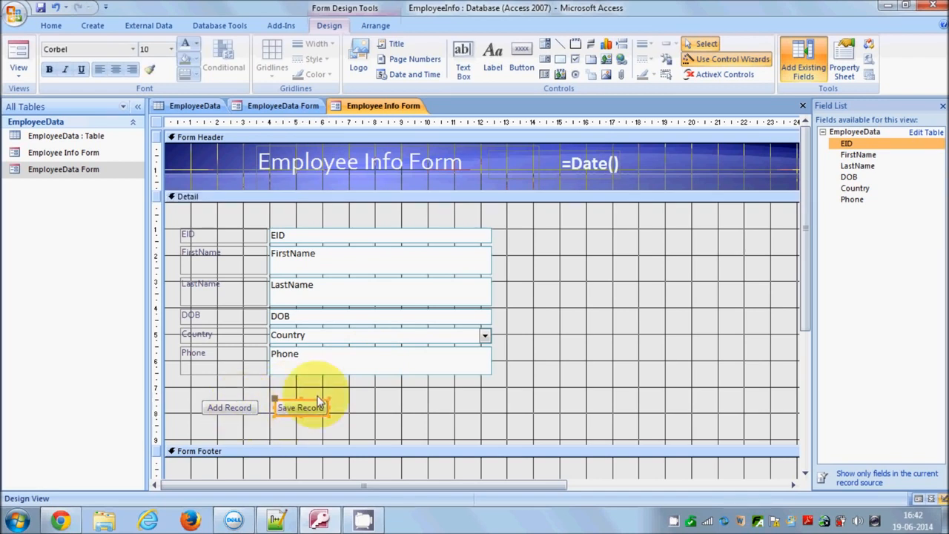
pyautogui.click(369, 399)
# Step: Copy the Phone field's formatting onto the Save Record button with Format Painter
pyautogui.click(346, 363)
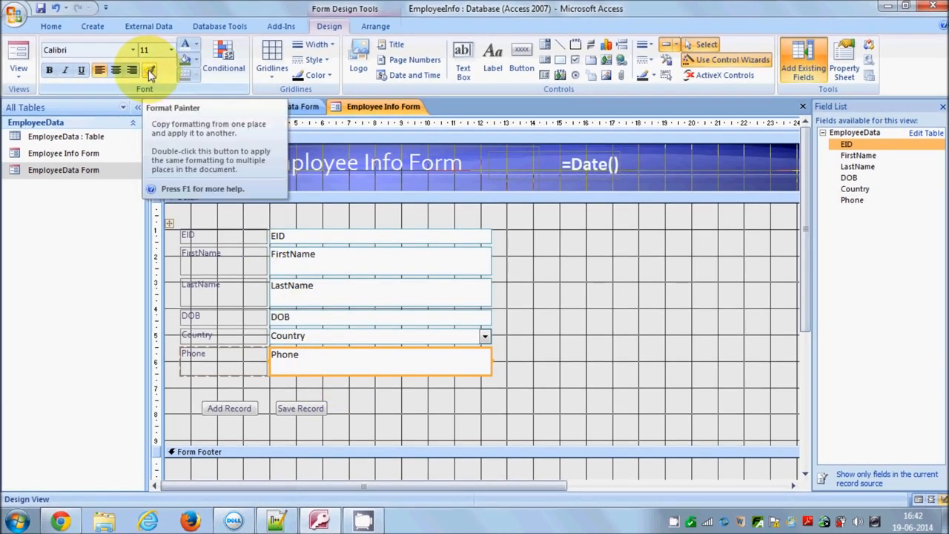
pyautogui.click(148, 70)
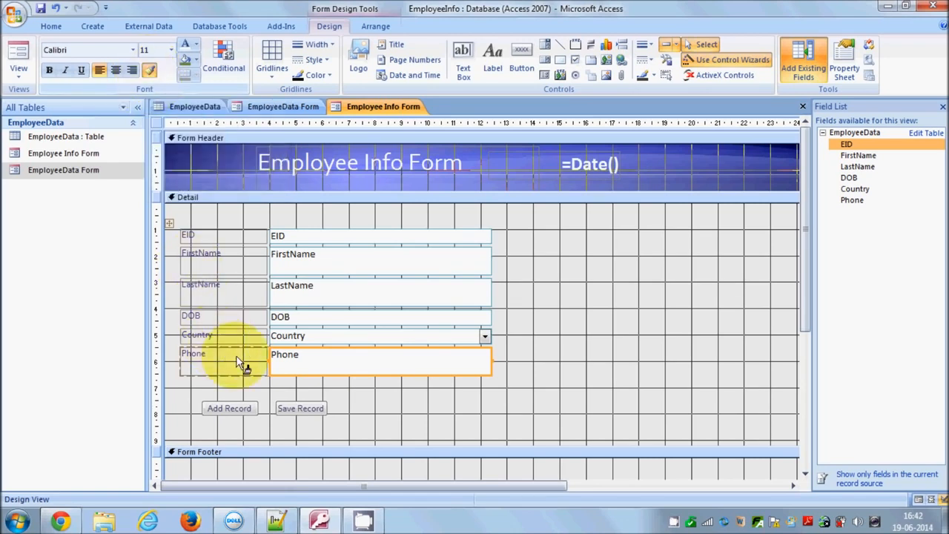
pyautogui.click(286, 403)
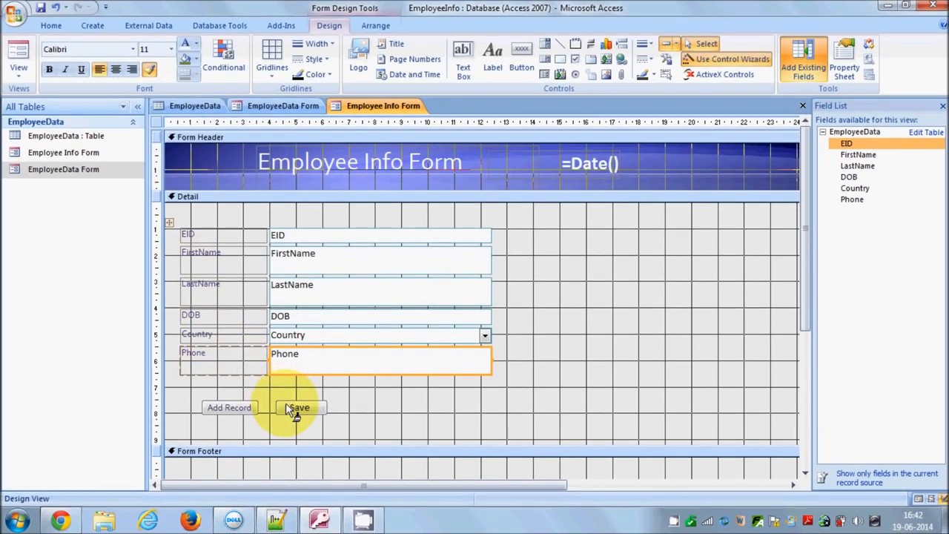
# Step: Shift and widen the Save Record button to fit its full caption, and move Add Record slightly left
pyautogui.click(324, 408)
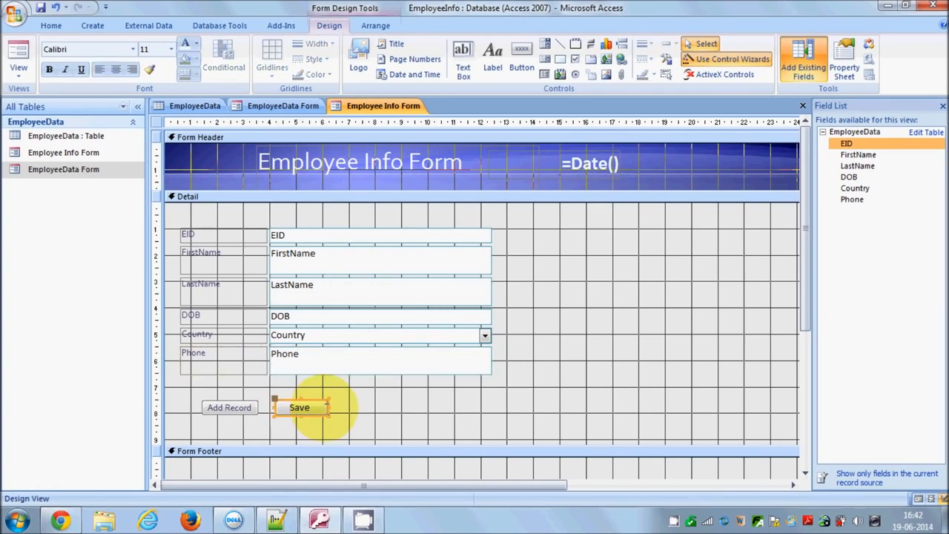
pyautogui.moveTo(327, 407); pyautogui.dragTo(355, 412)
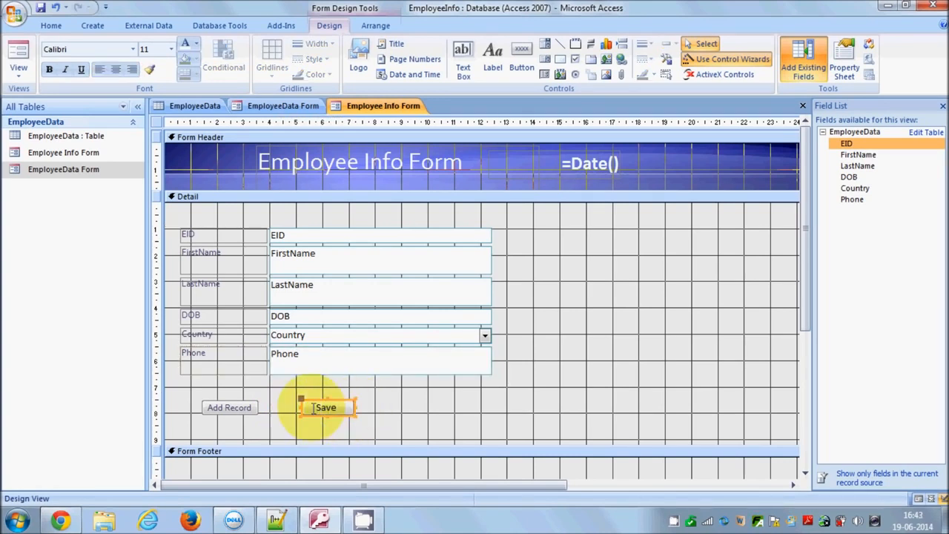
pyautogui.moveTo(300, 407); pyautogui.dragTo(216, 406)
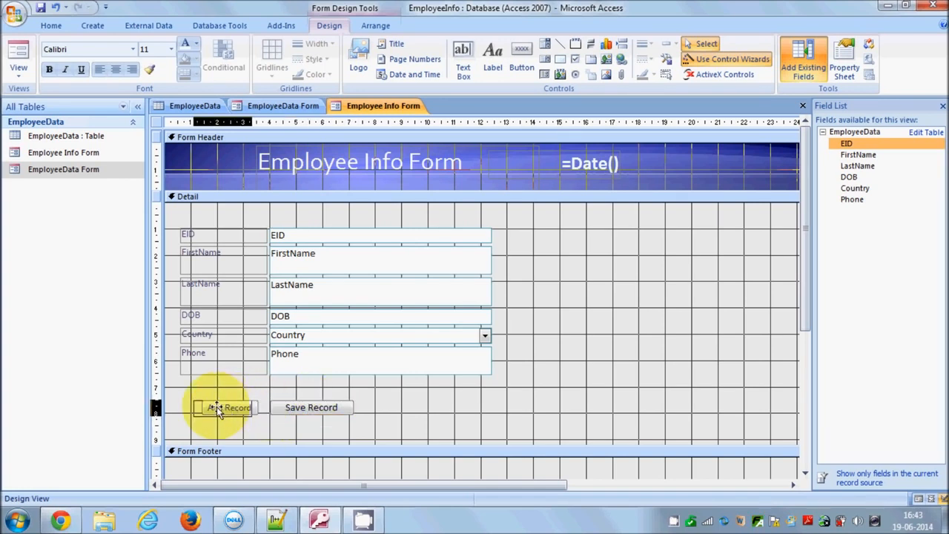
# Step: Copy the Phone field's formatting onto the Add Record button with Format Painter
pyautogui.click(325, 360)
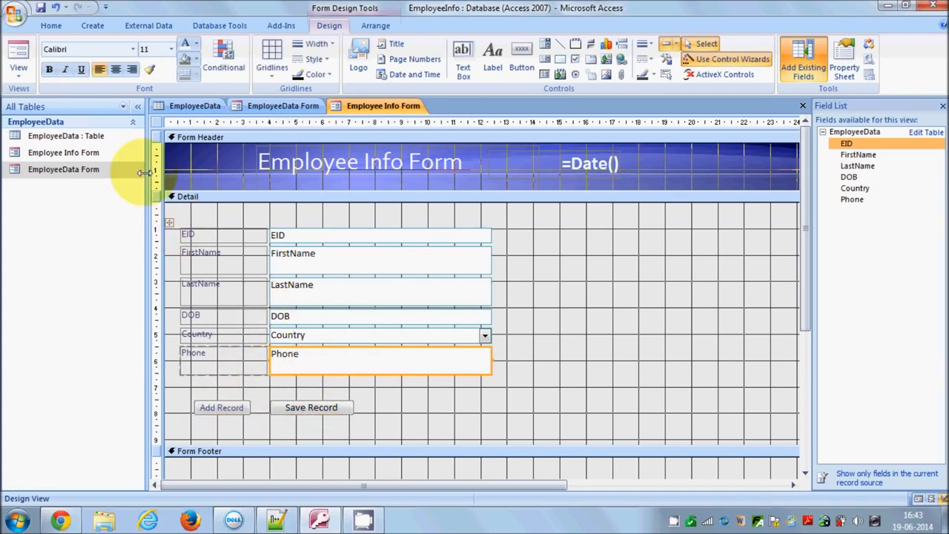
pyautogui.click(149, 69)
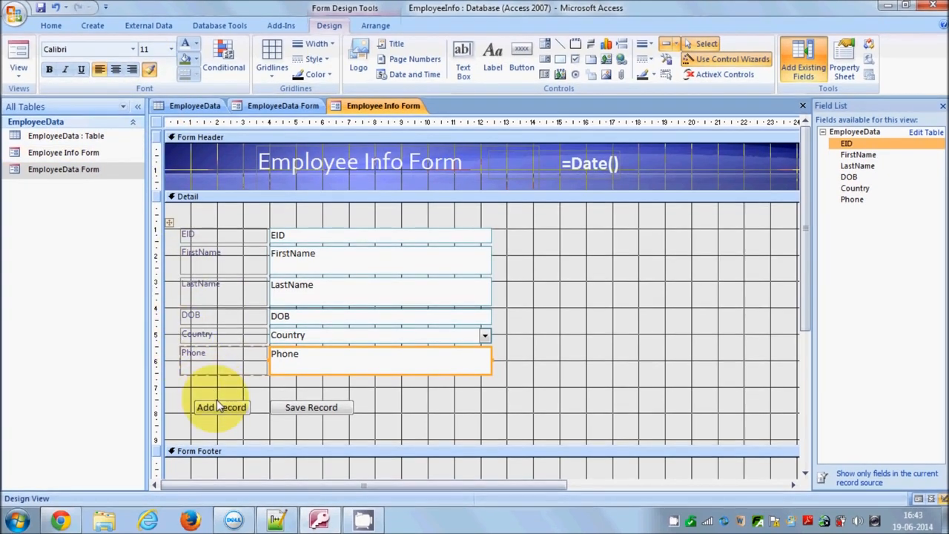
pyautogui.click(216, 399)
# Step: Place Save Record beneath Add Record, grouping both buttons in a stacked layout positioned just below the Phone field
pyautogui.moveTo(311, 410); pyautogui.dragTo(233, 432)
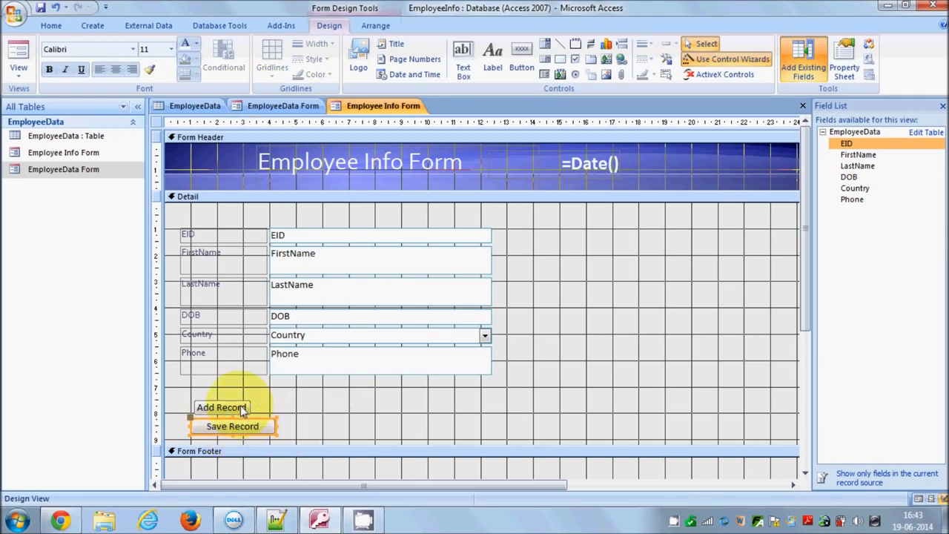
pyautogui.click(227, 387)
pyautogui.moveTo(212, 384); pyautogui.dragTo(244, 428)
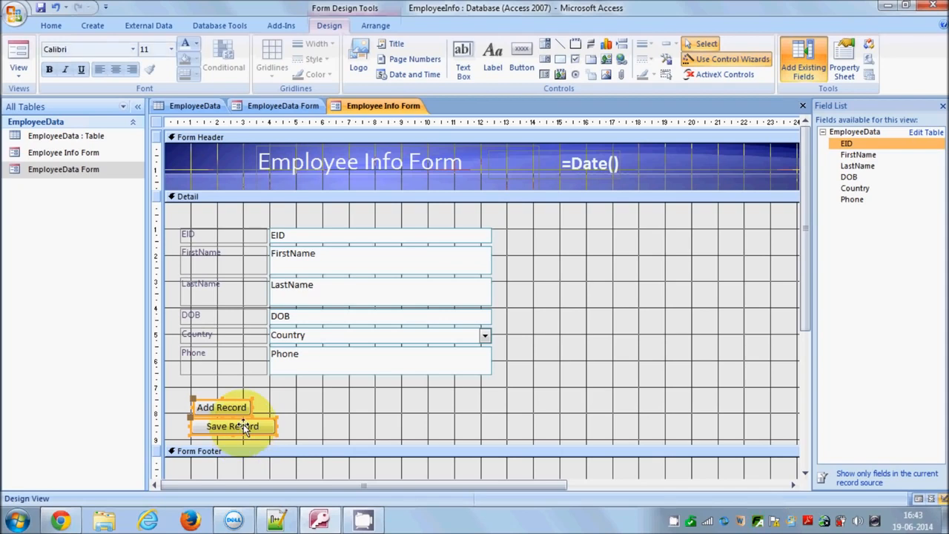
pyautogui.rightClick(243, 424)
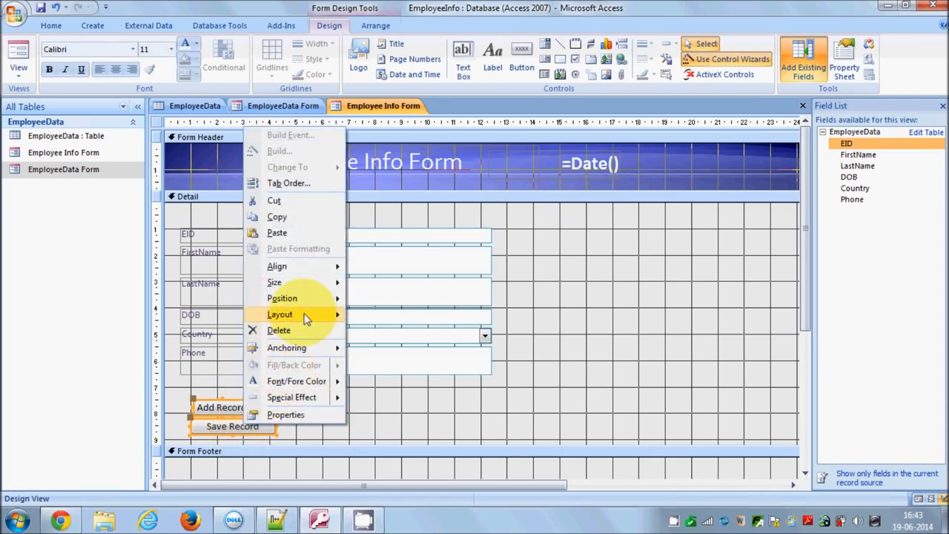
pyautogui.moveTo(309, 320)
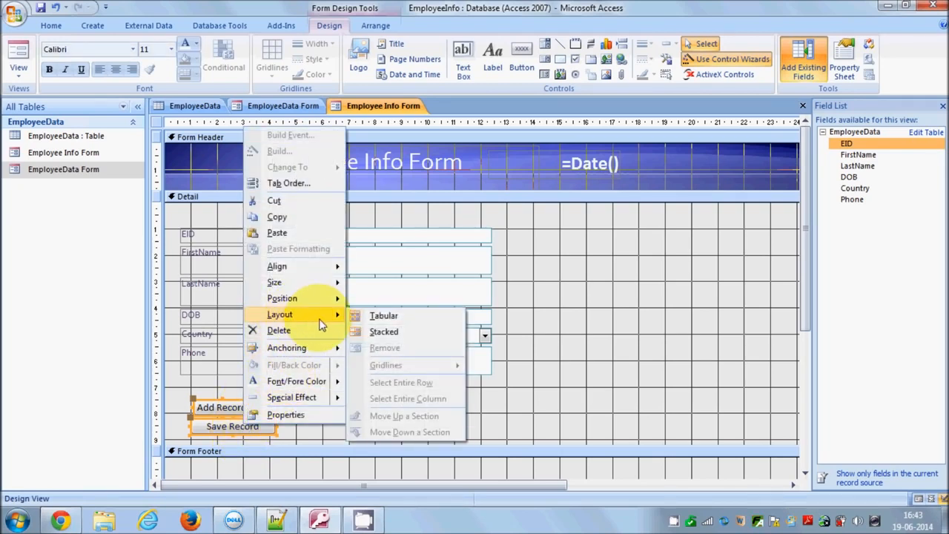
pyautogui.click(383, 331)
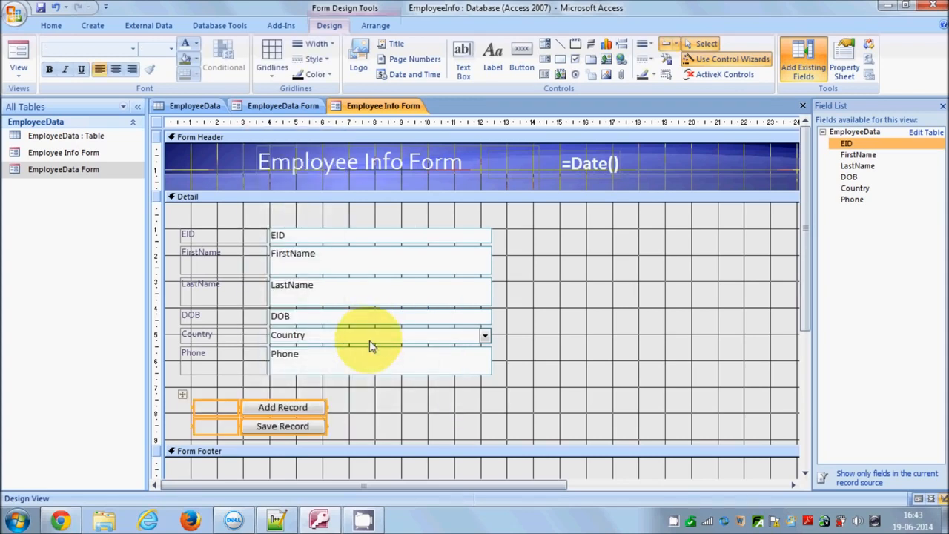
pyautogui.moveTo(283, 406); pyautogui.dragTo(277, 399)
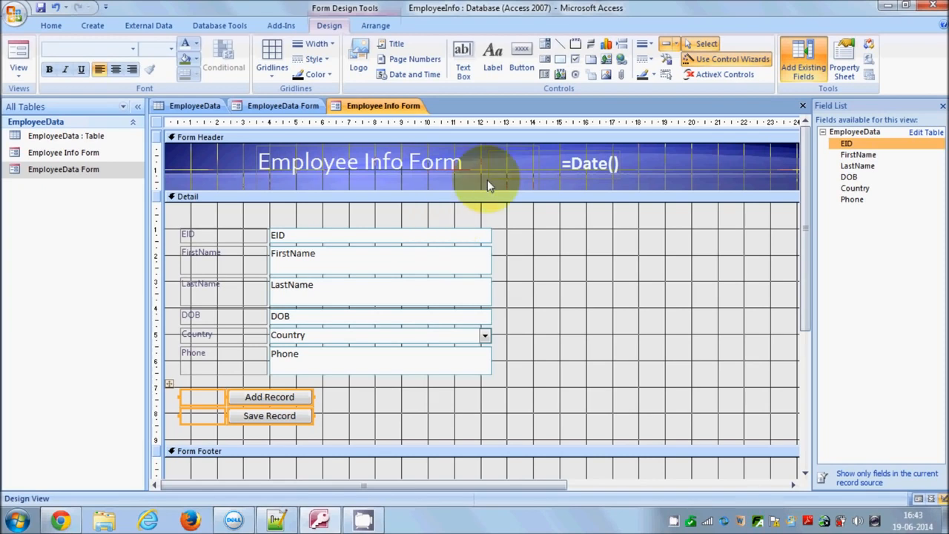
# Step: Add a Go To First Record command button beside Add Record with the Go To First picture, named First Record
pyautogui.click(522, 58)
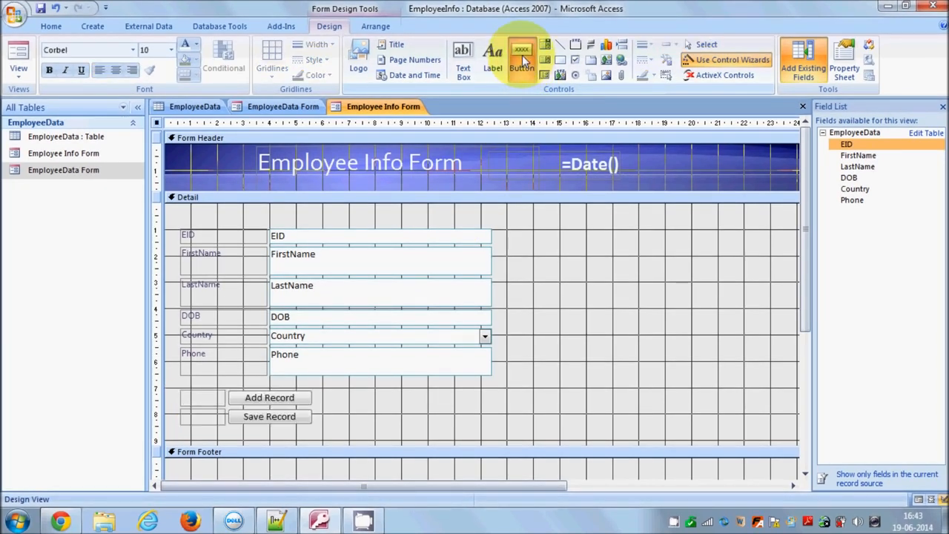
pyautogui.click(521, 59)
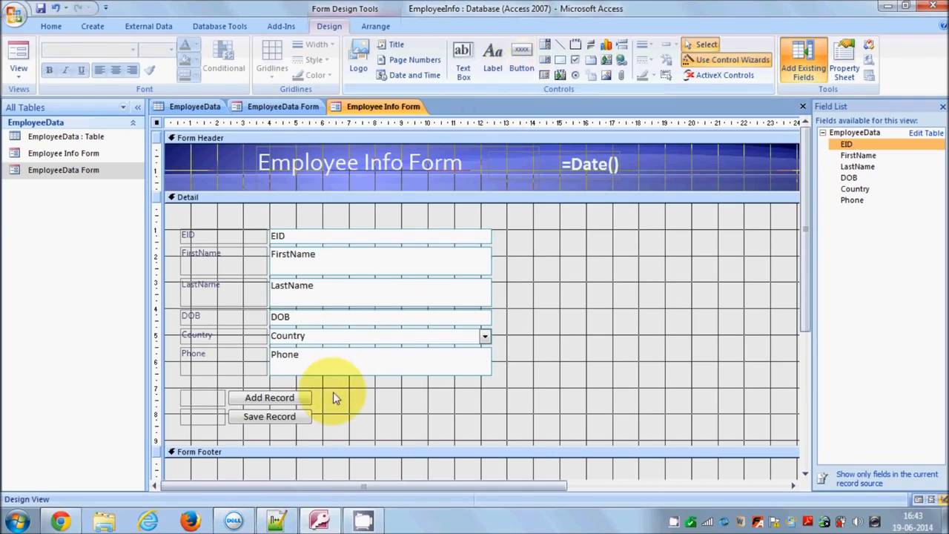
pyautogui.click(522, 59)
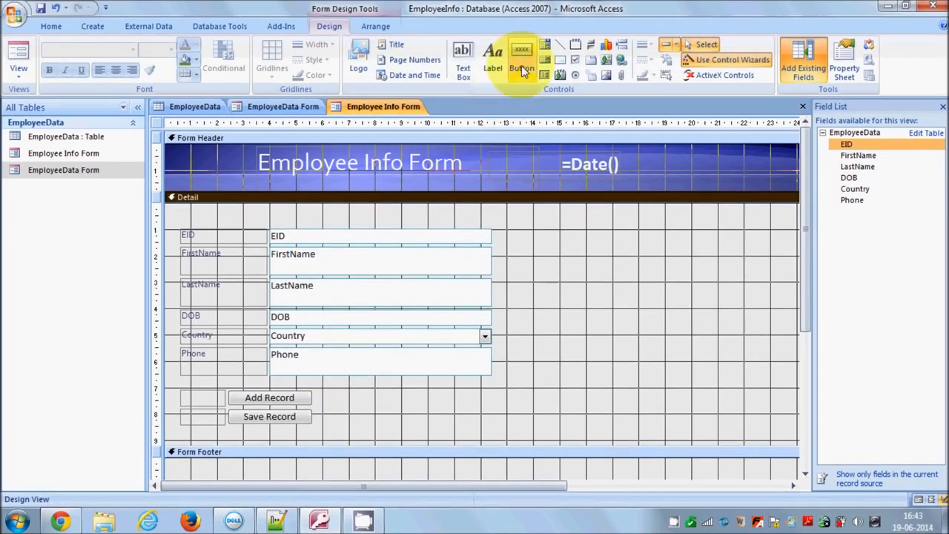
pyautogui.moveTo(329, 395); pyautogui.dragTo(410, 408)
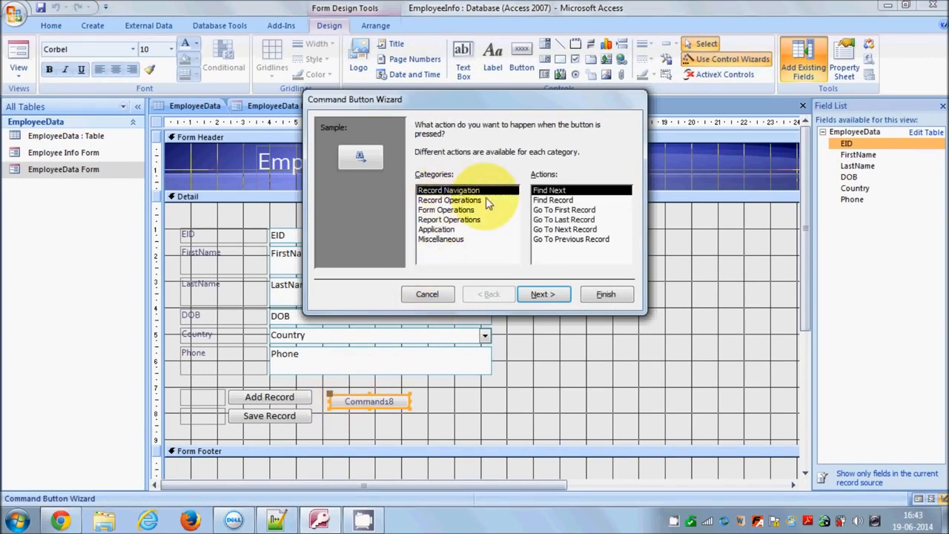
pyautogui.click(559, 211)
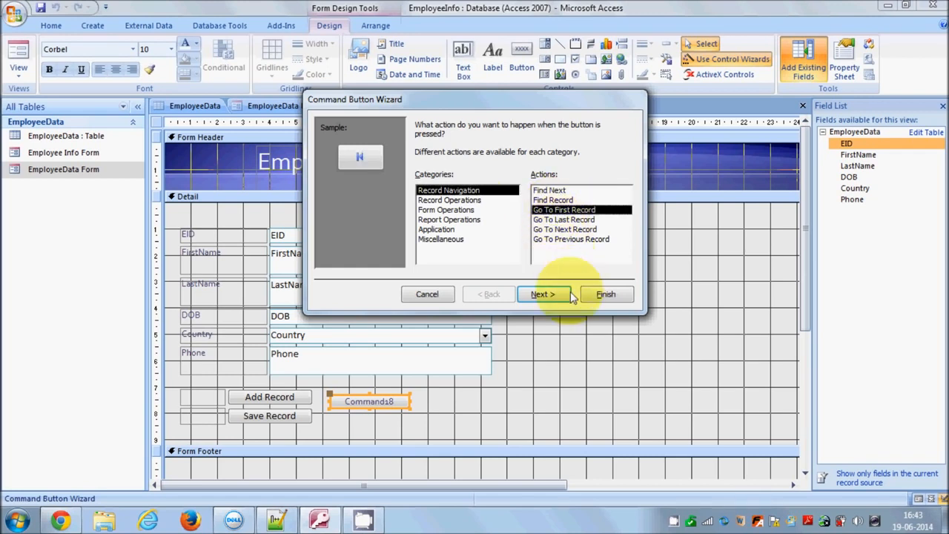
pyautogui.click(545, 294)
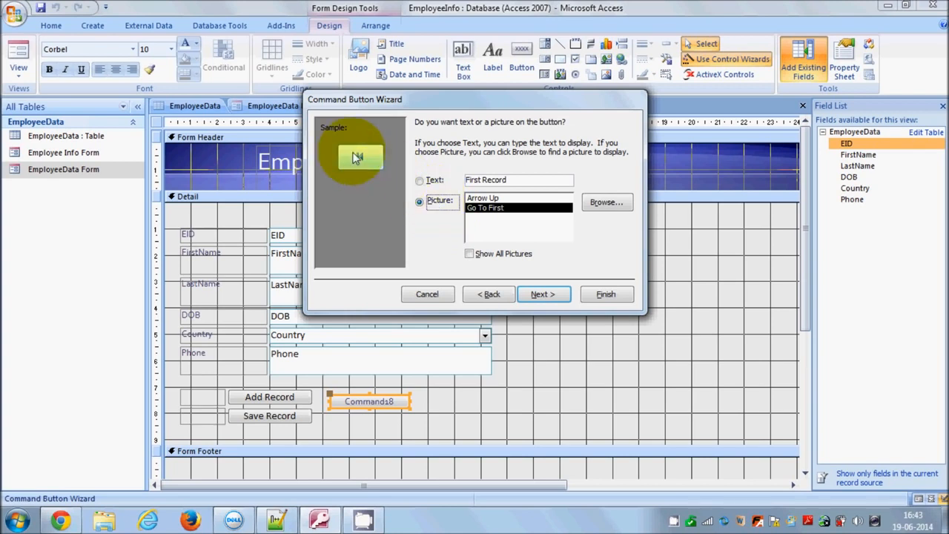
pyautogui.click(555, 293)
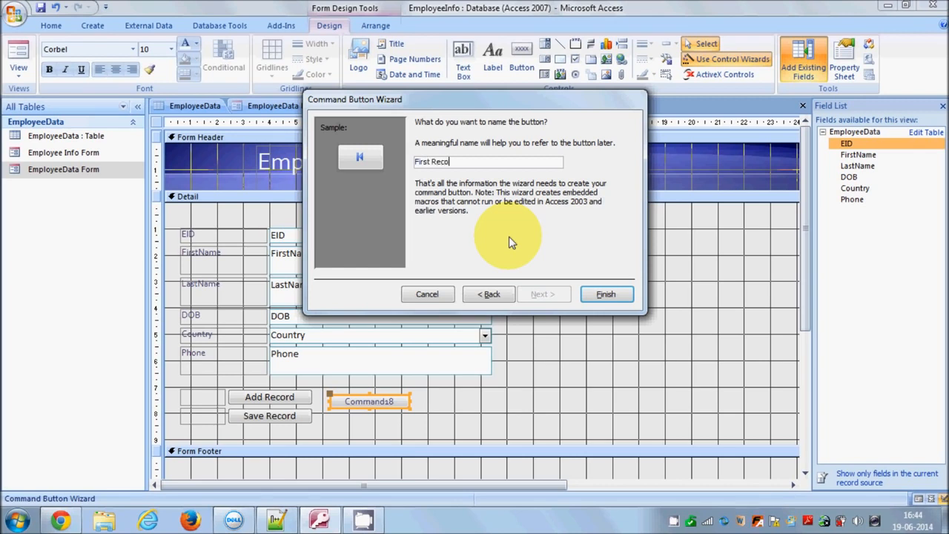
pyautogui.click(605, 294)
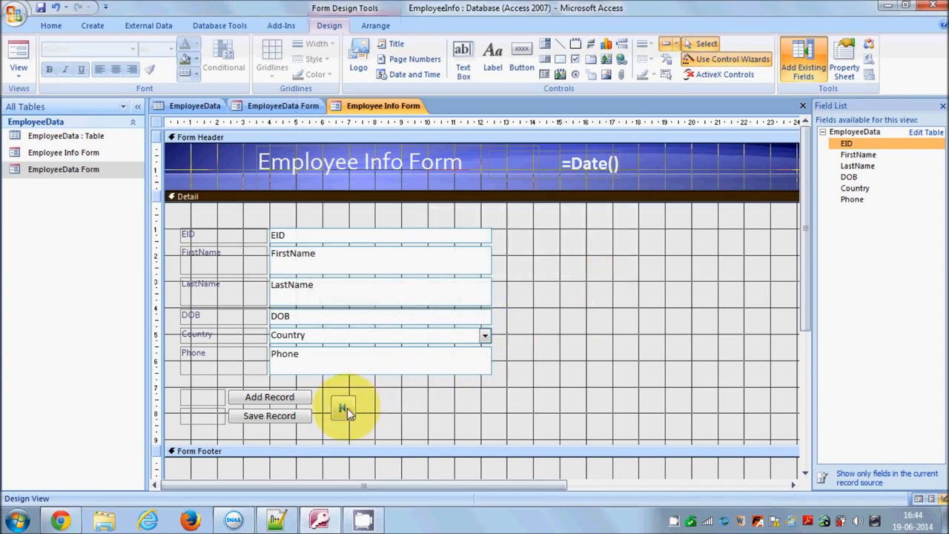
# Step: Add a Go To Next Record command button beside the first-record button, using the Go To Next picture
pyautogui.click(521, 59)
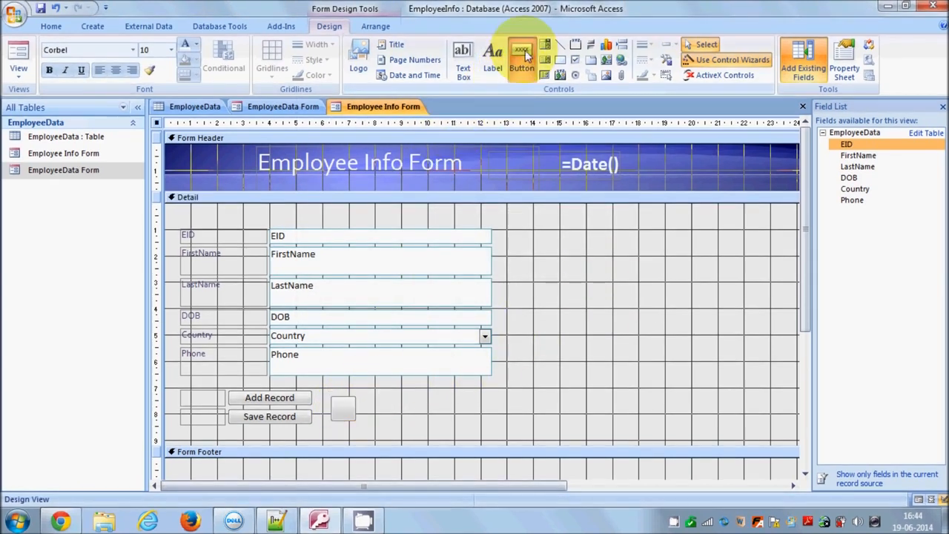
pyautogui.click(367, 403)
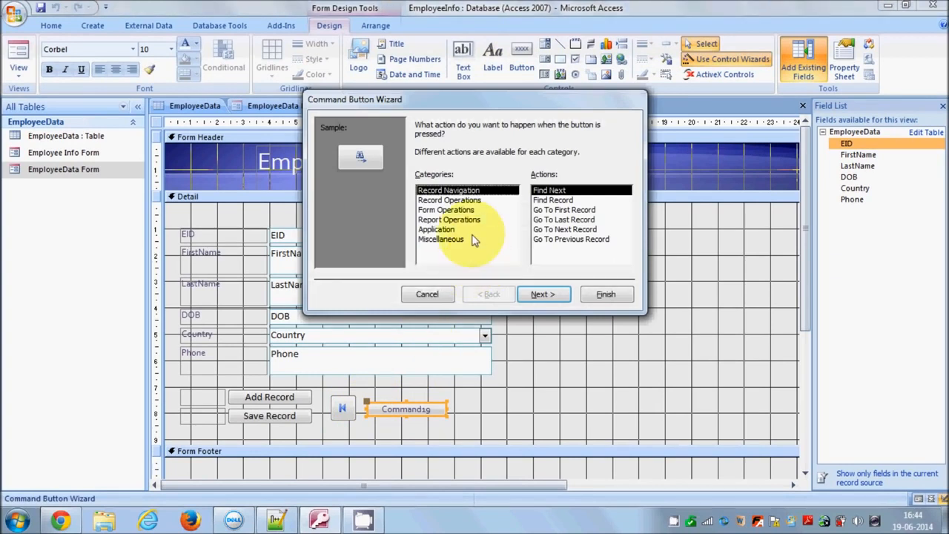
pyautogui.click(558, 230)
pyautogui.click(561, 296)
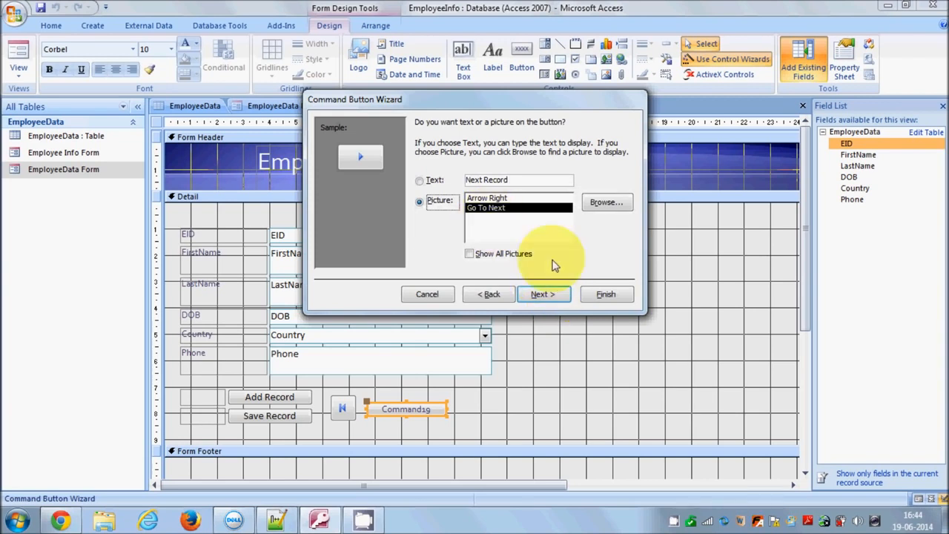
pyautogui.click(557, 295)
pyautogui.click(603, 294)
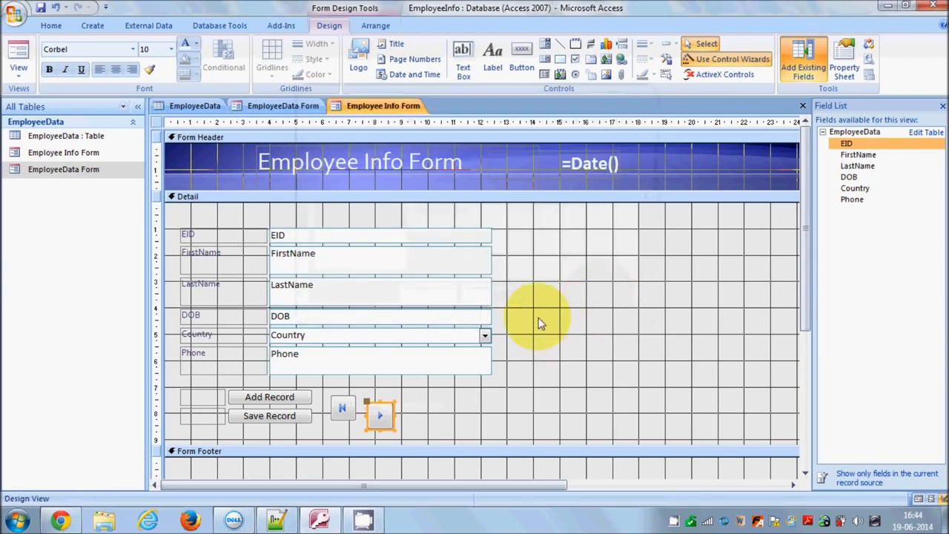
# Step: Add a Go To Last Record command button beside the next-record button, keeping the default picture and name
pyautogui.click(523, 63)
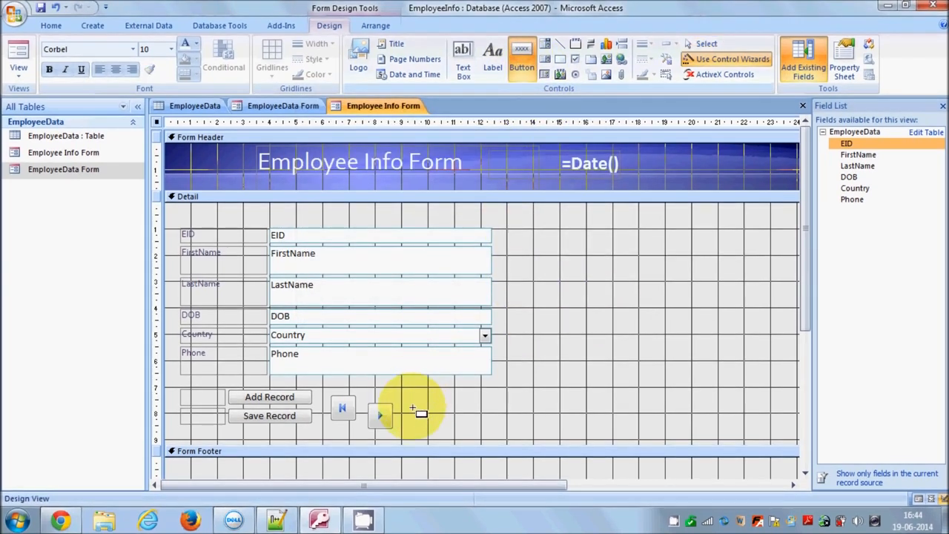
pyautogui.click(411, 407)
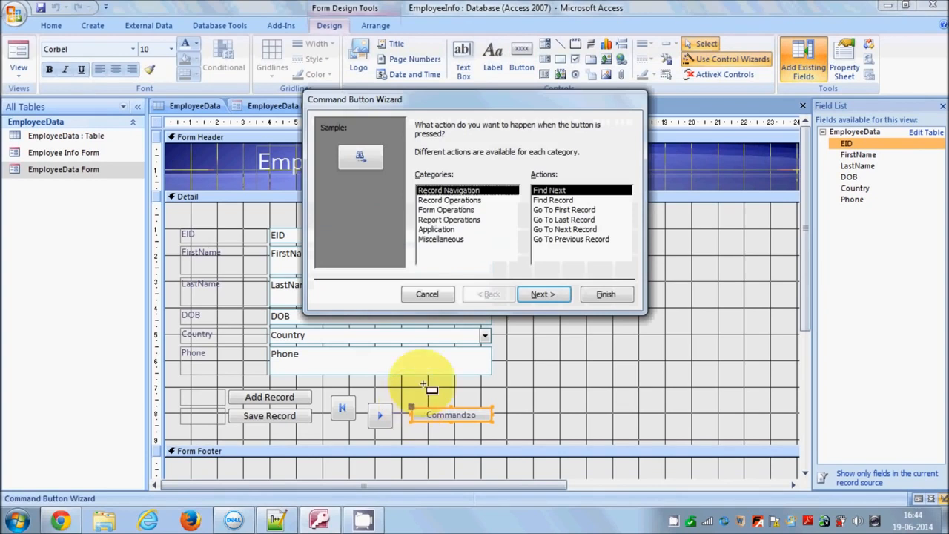
pyautogui.click(562, 219)
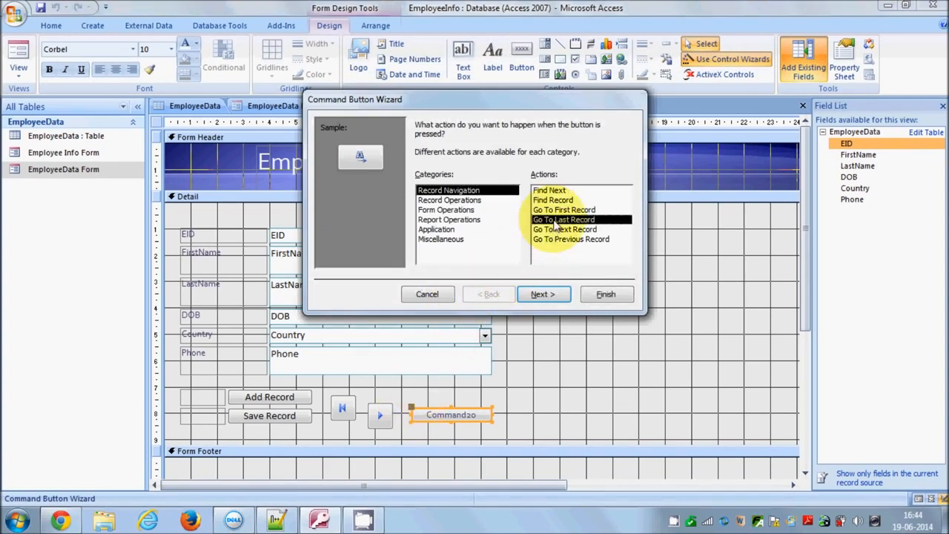
pyautogui.click(551, 294)
pyautogui.click(545, 294)
pyautogui.click(601, 293)
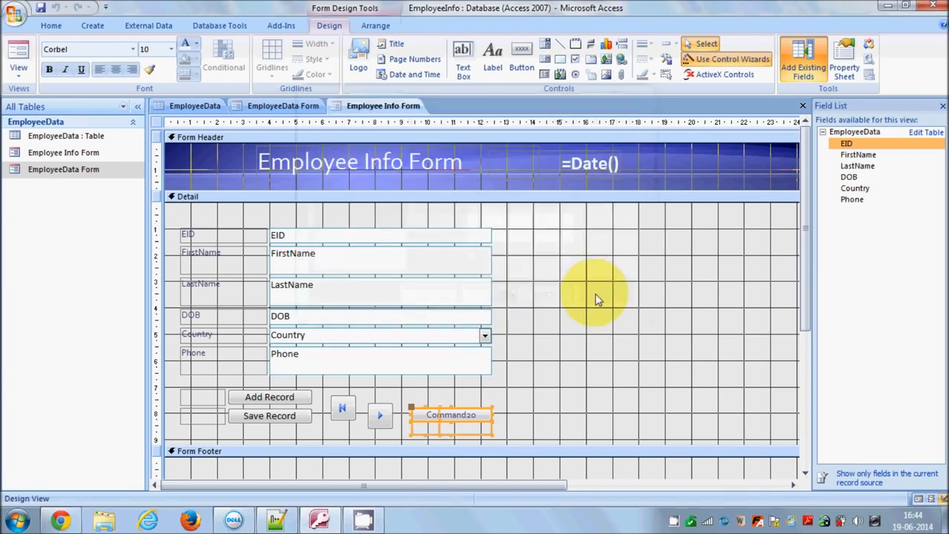
# Step: Add a Go To Previous Record command button beside the last-record button, using the Go To Previous picture
pyautogui.click(521, 48)
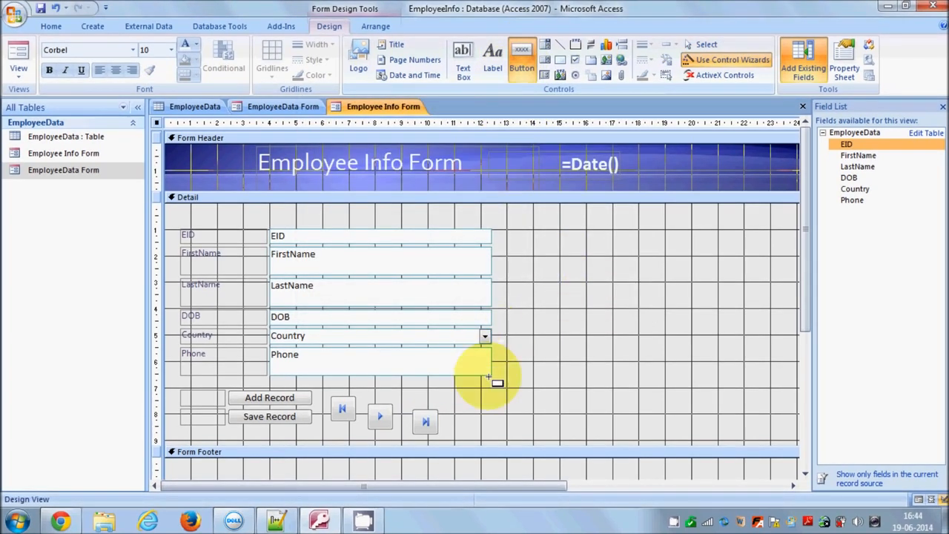
pyautogui.click(461, 394)
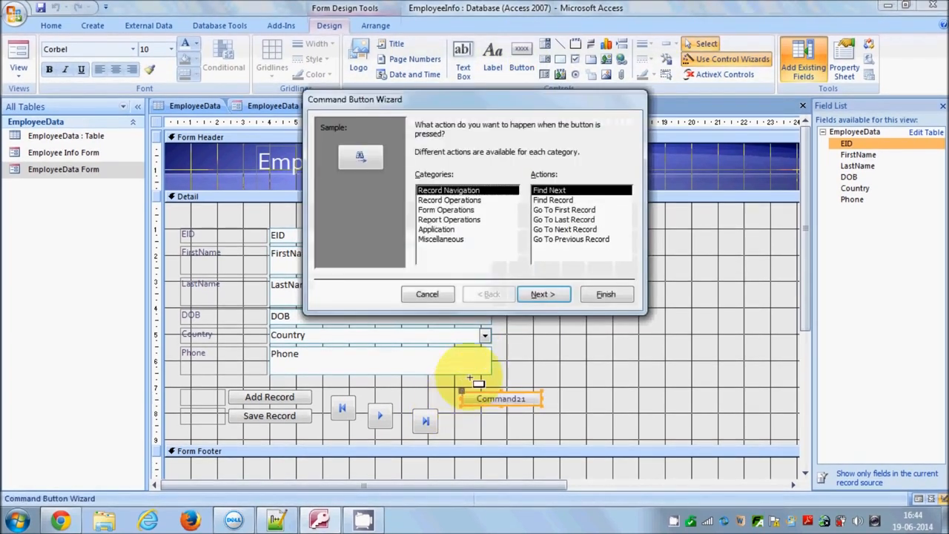
pyautogui.click(553, 239)
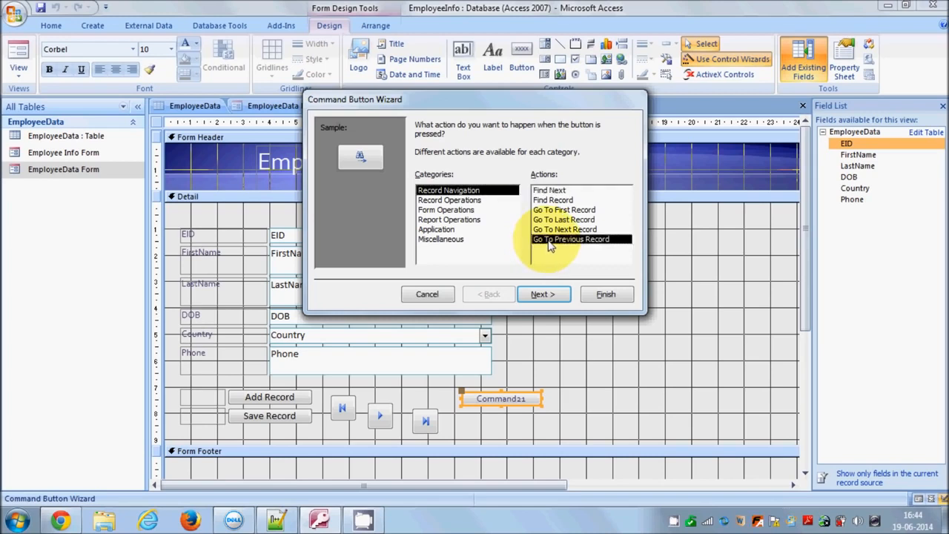
pyautogui.click(545, 294)
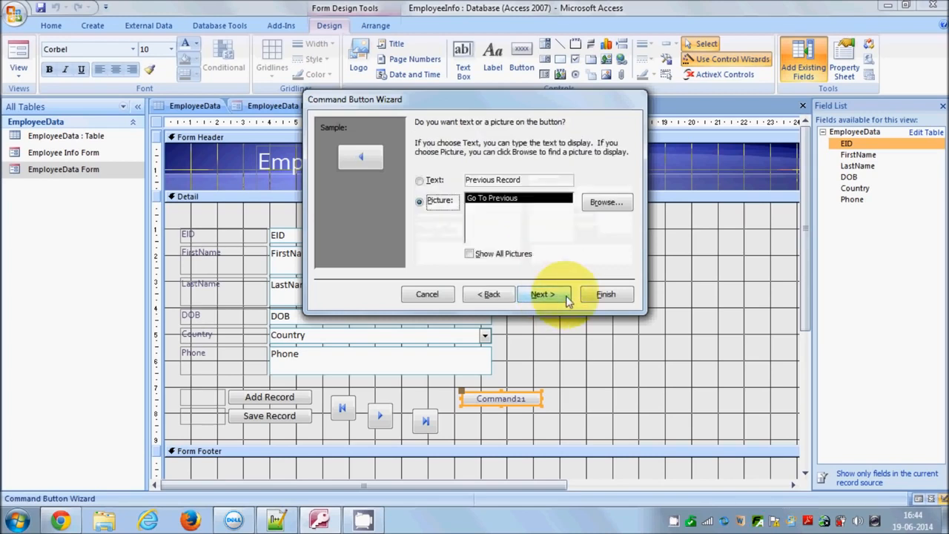
pyautogui.click(604, 295)
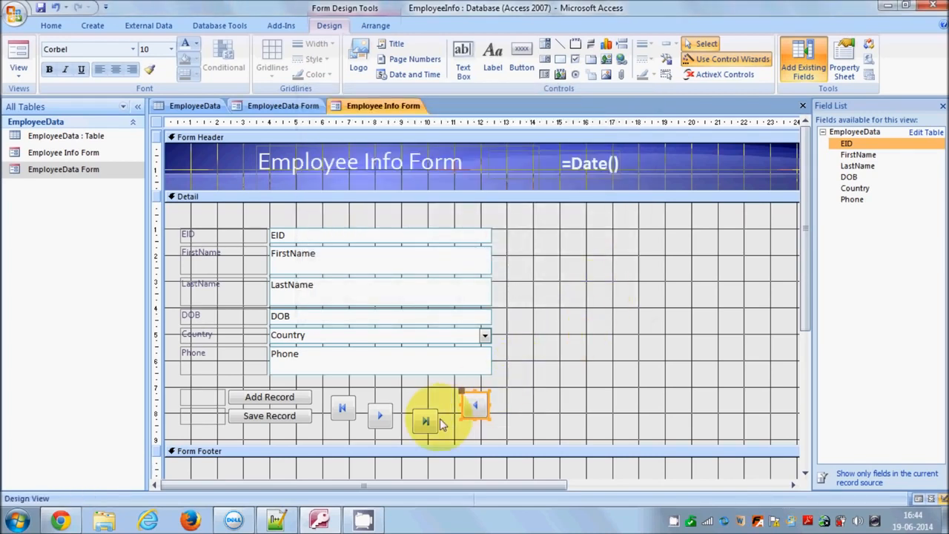
# Step: Arrange the navigation buttons in one row below the Phone field in the order first, previous, next, last
pyautogui.moveTo(378, 415); pyautogui.dragTo(407, 406)
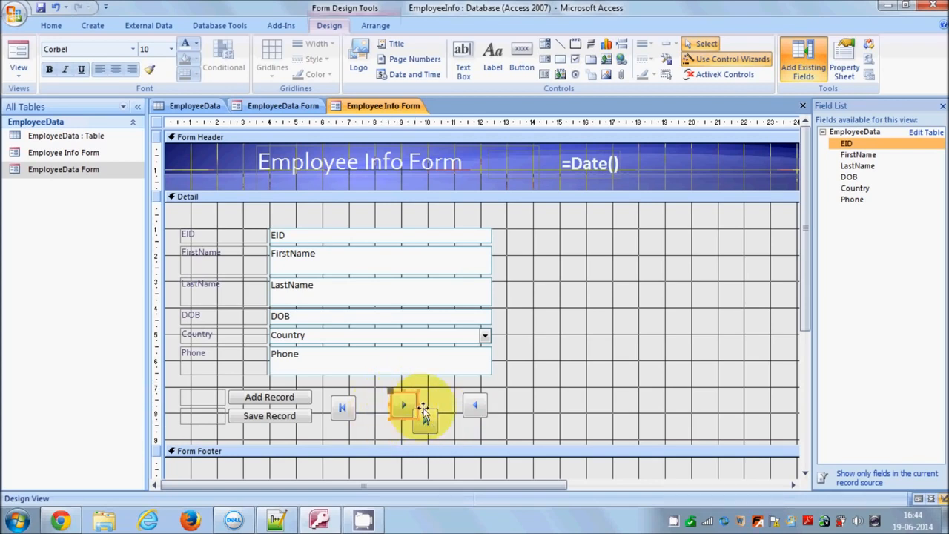
pyautogui.moveTo(480, 406); pyautogui.dragTo(355, 409)
pyautogui.click(349, 409)
pyautogui.moveTo(425, 420); pyautogui.dragTo(332, 415)
# Step: Apply a tabular layout to the four record navigation buttons
pyautogui.click(461, 409)
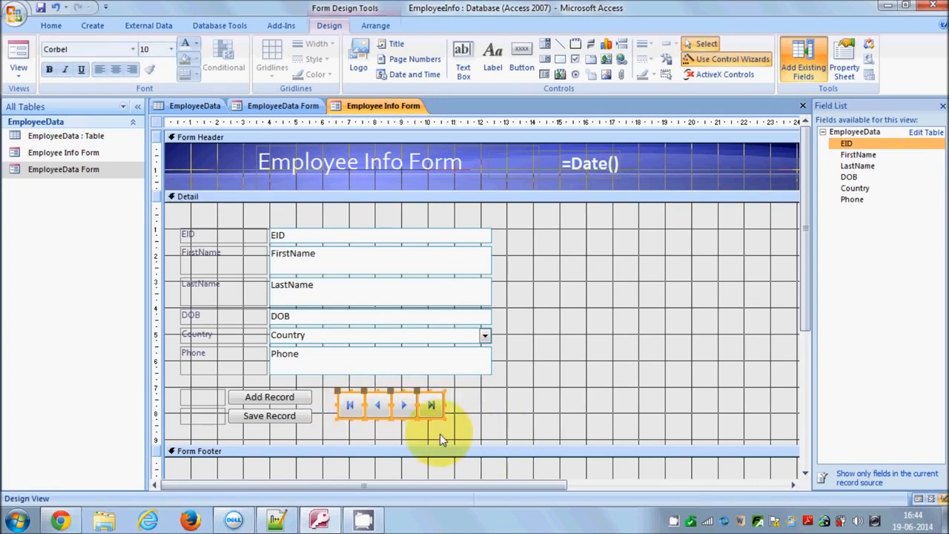
pyautogui.rightClick(435, 404)
pyautogui.moveTo(518, 296)
pyautogui.click(557, 296)
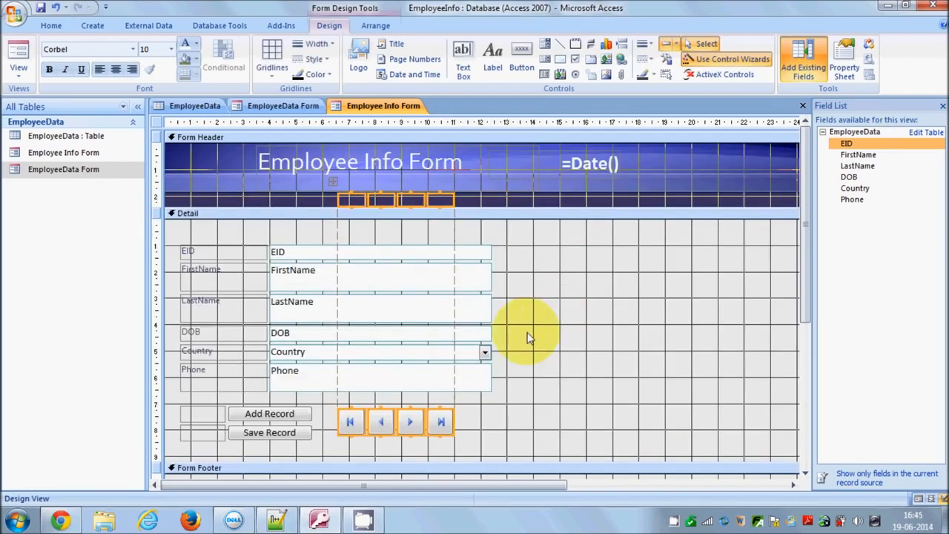
# Step: Try a stacked layout for the four navigation buttons and move them to the right of the form fields
pyautogui.scroll(-2, 500, 376)
pyautogui.rightClick(440, 373)
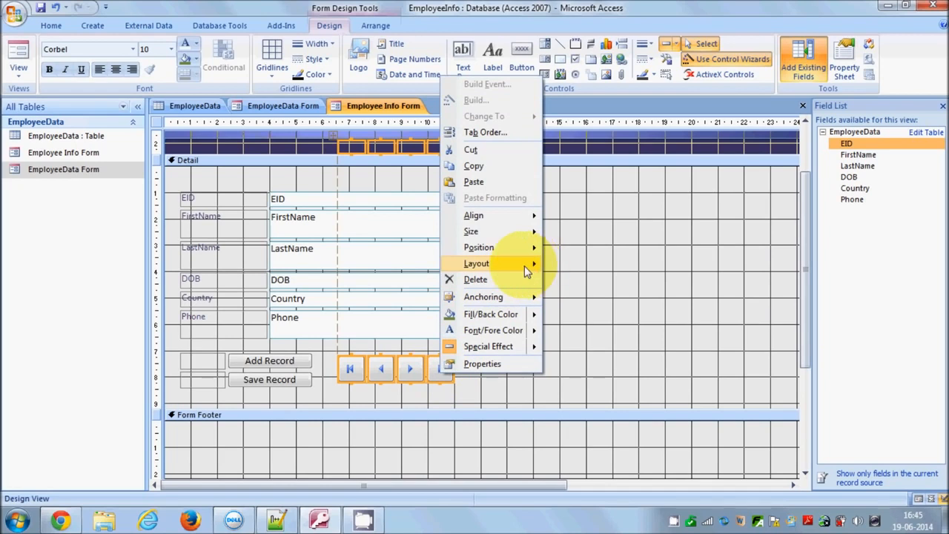
pyautogui.moveTo(524, 265)
pyautogui.click(568, 281)
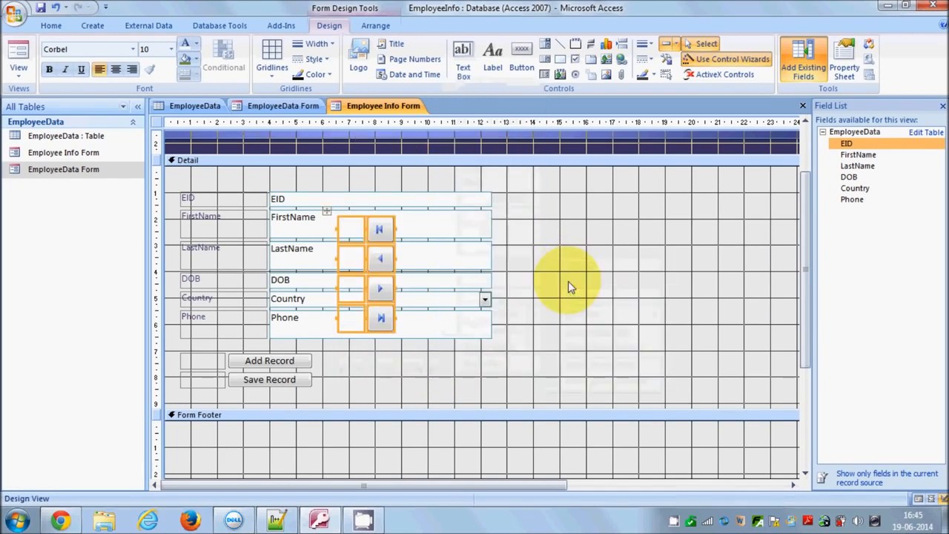
pyautogui.moveTo(379, 265); pyautogui.dragTo(550, 264)
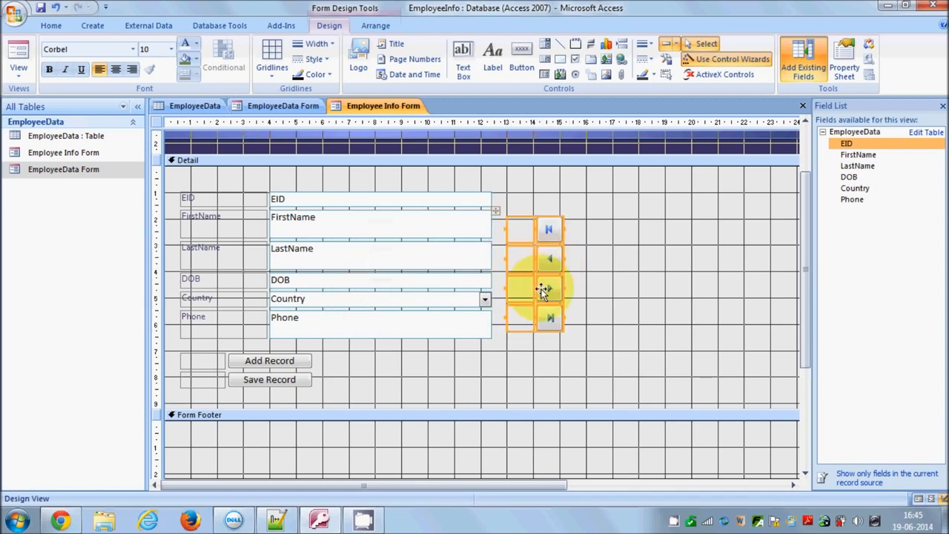
# Step: Undo the move and the stacked layout of the navigation buttons, and deselect them
pyautogui.click(57, 9)
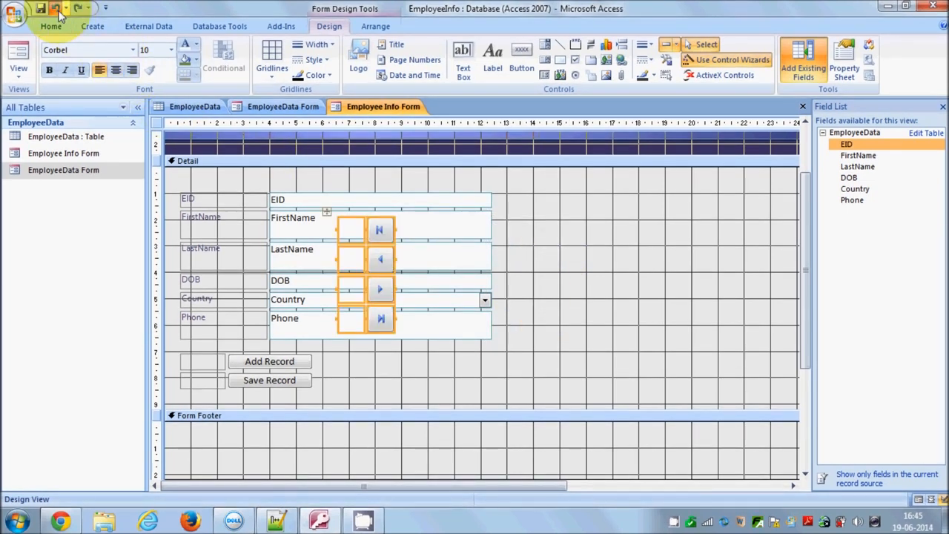
pyautogui.click(56, 9)
pyautogui.click(472, 380)
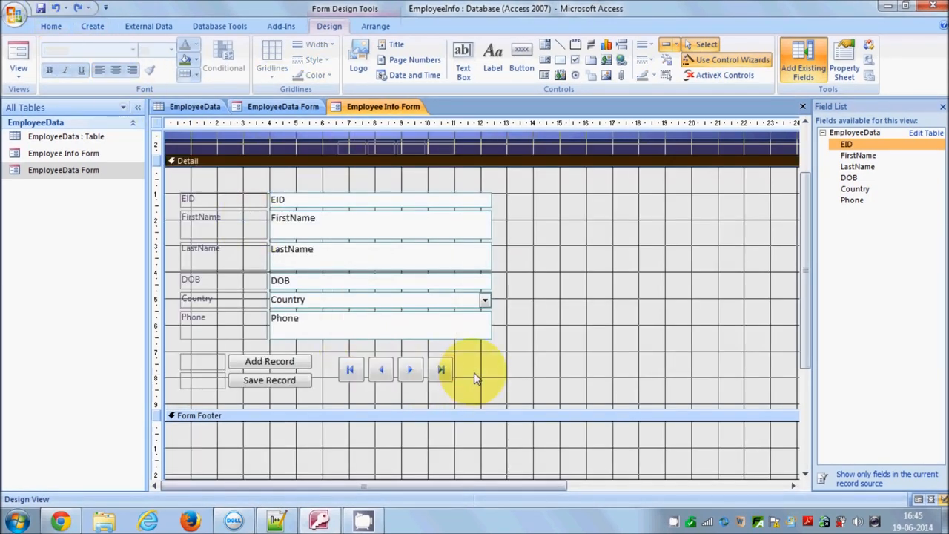
# Step: Insert a chart in the Detail section beside the form fields, using the EmployeeData table as its data source
pyautogui.scroll(-1, 499, 375)
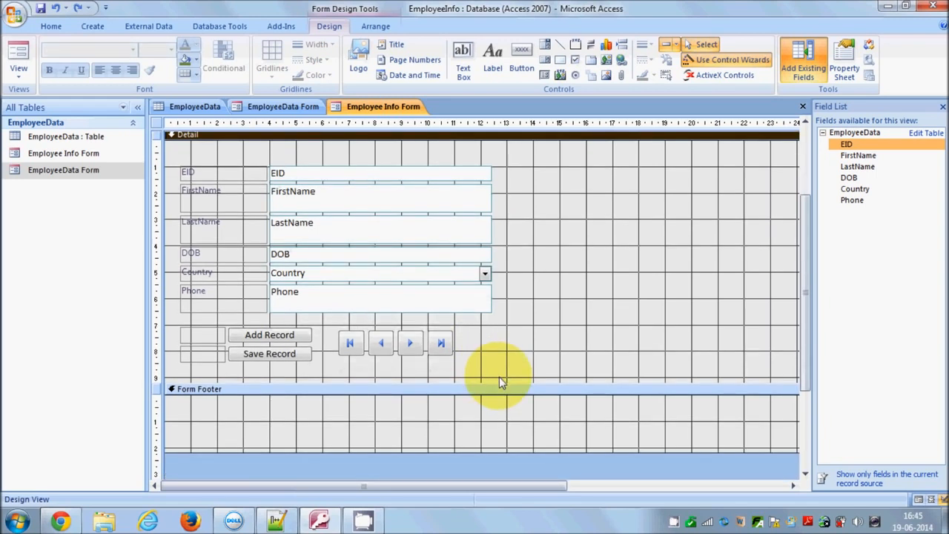
pyautogui.scroll(1, 499, 382)
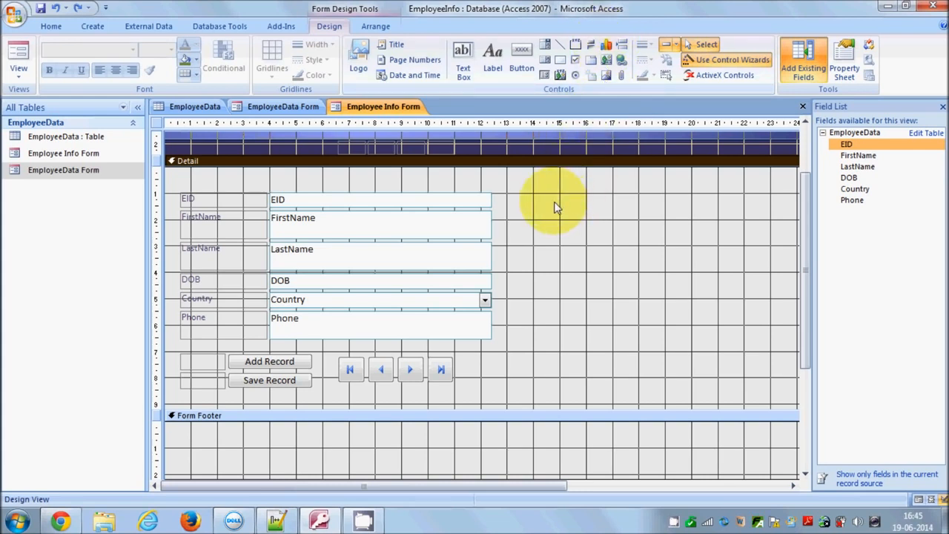
pyautogui.click(606, 44)
pyautogui.click(536, 202)
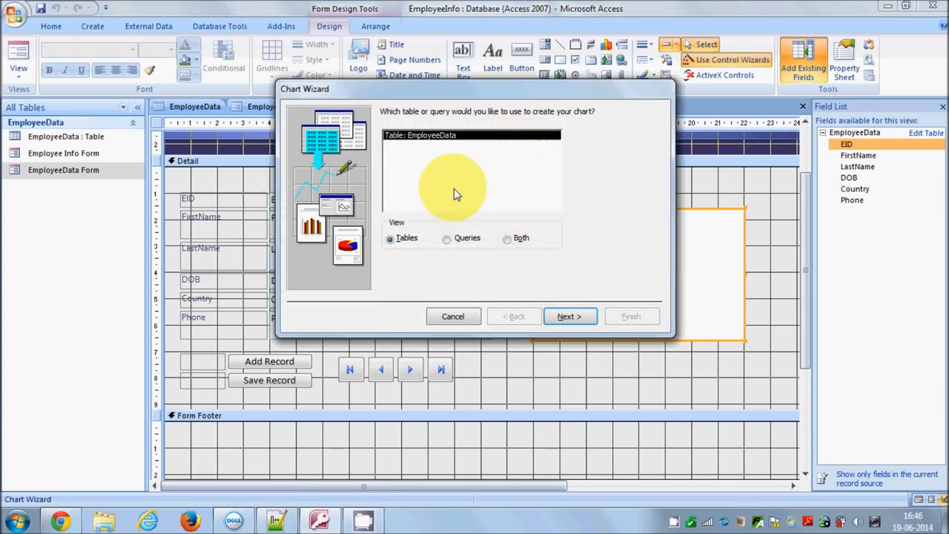
pyautogui.click(449, 241)
pyautogui.click(509, 241)
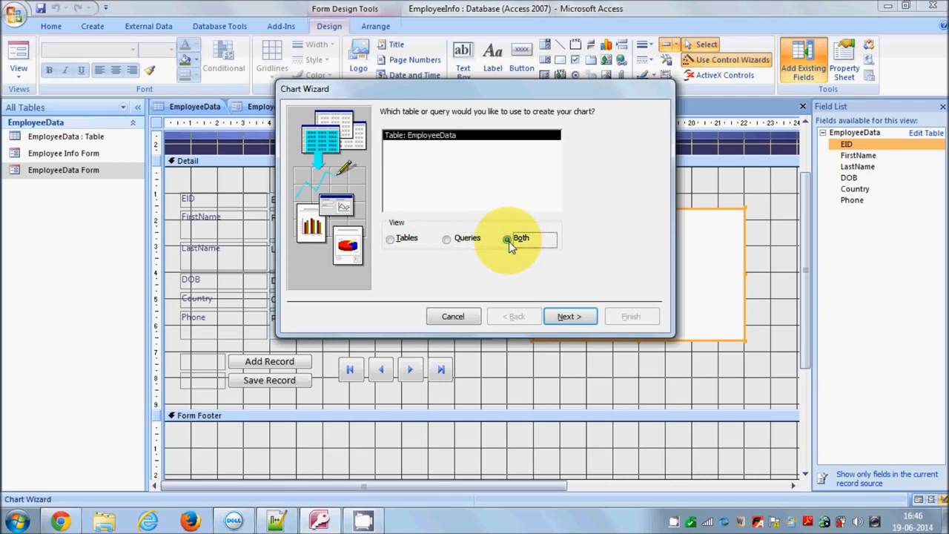
pyautogui.click(401, 240)
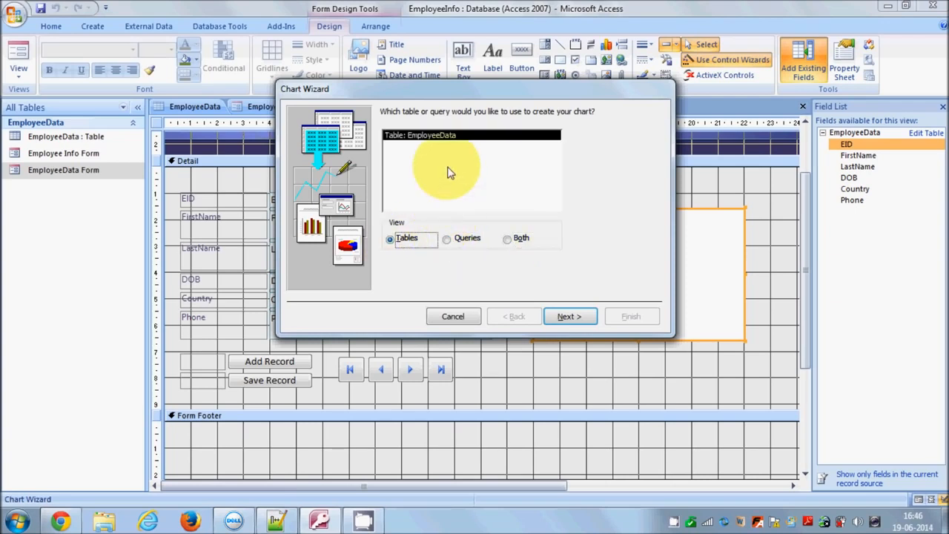
pyautogui.click(564, 317)
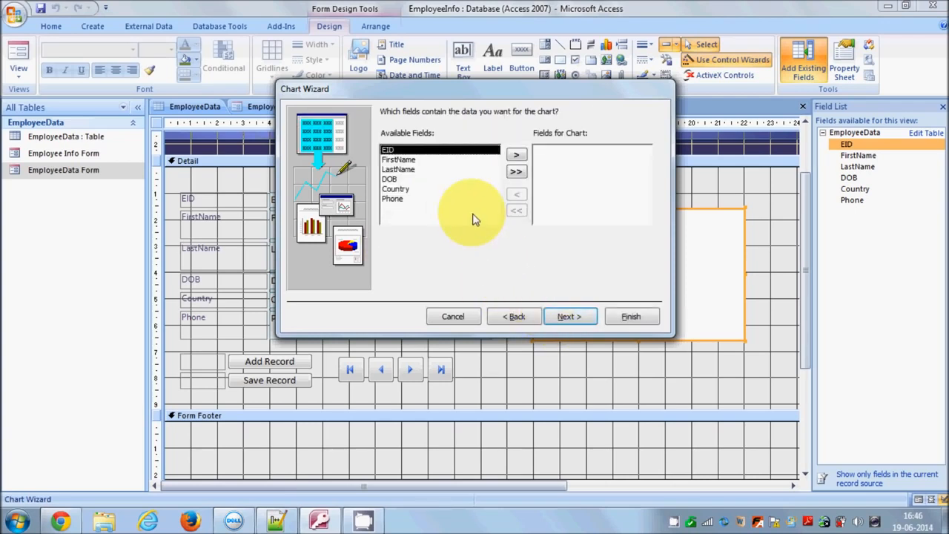
# Step: Build the chart as a column chart of the DOB field by month, linked to the form through EID
pyautogui.click(399, 180)
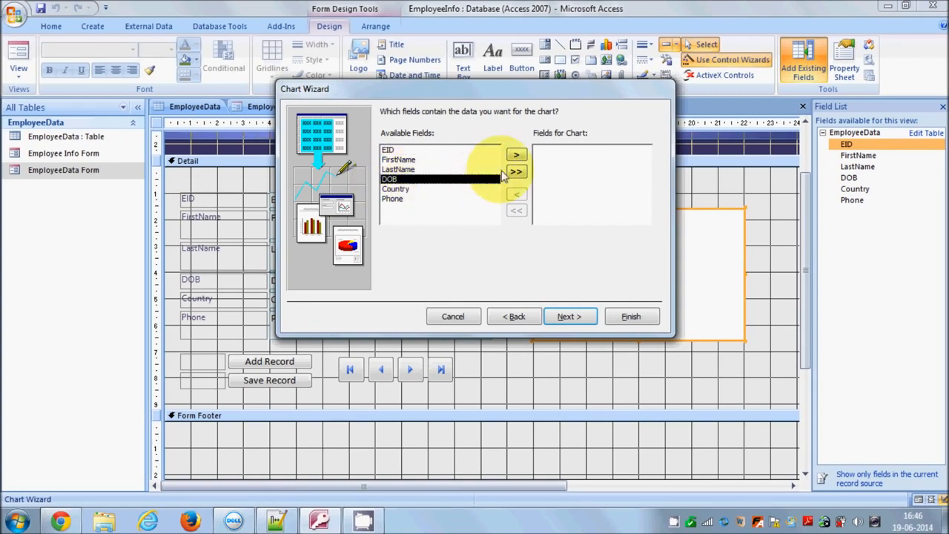
pyautogui.click(515, 157)
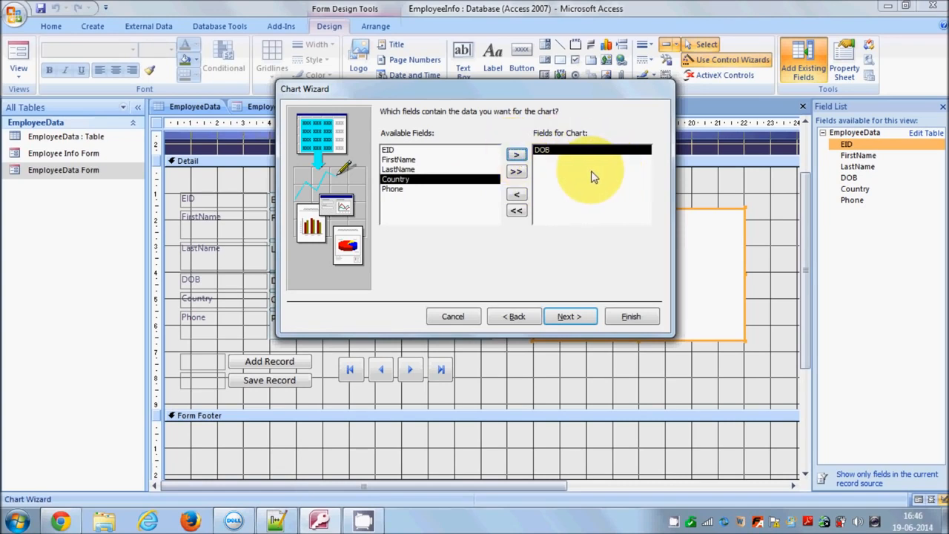
pyautogui.click(576, 304)
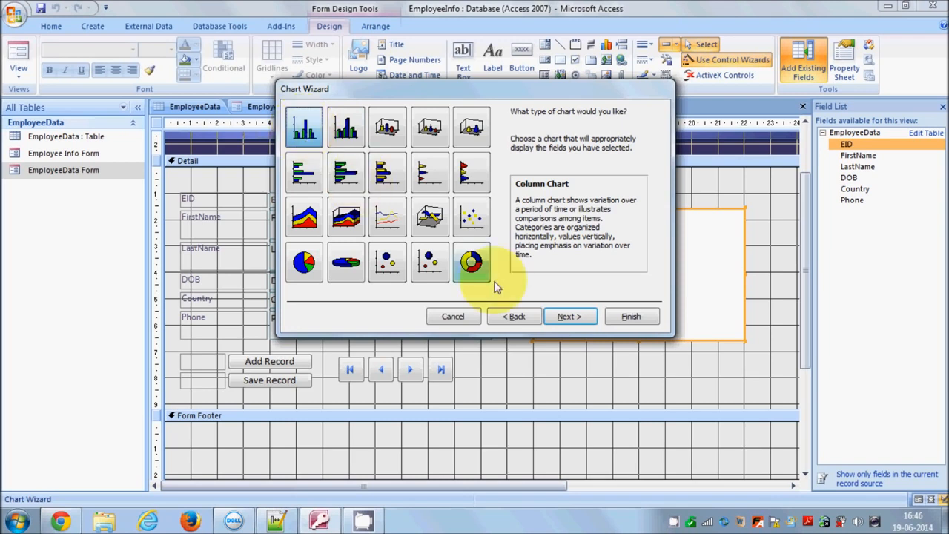
pyautogui.click(565, 317)
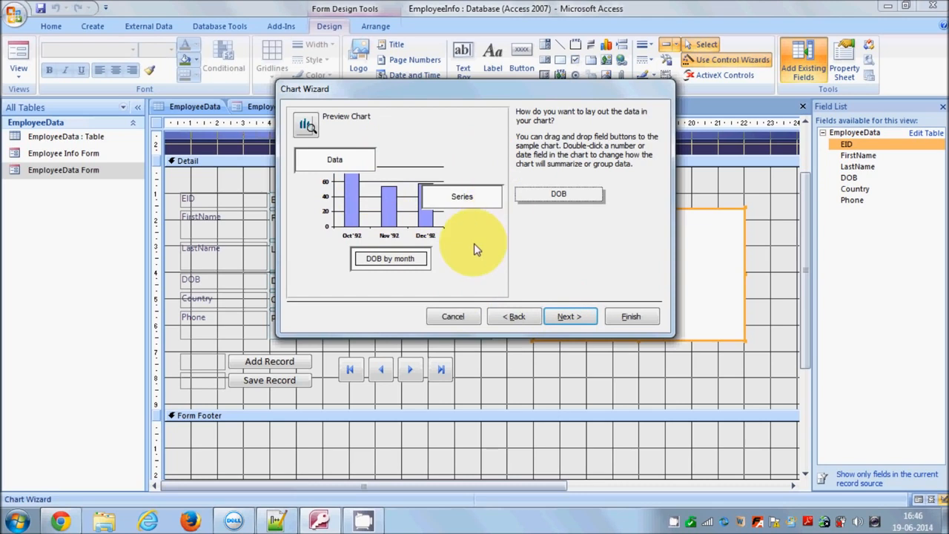
pyautogui.click(574, 317)
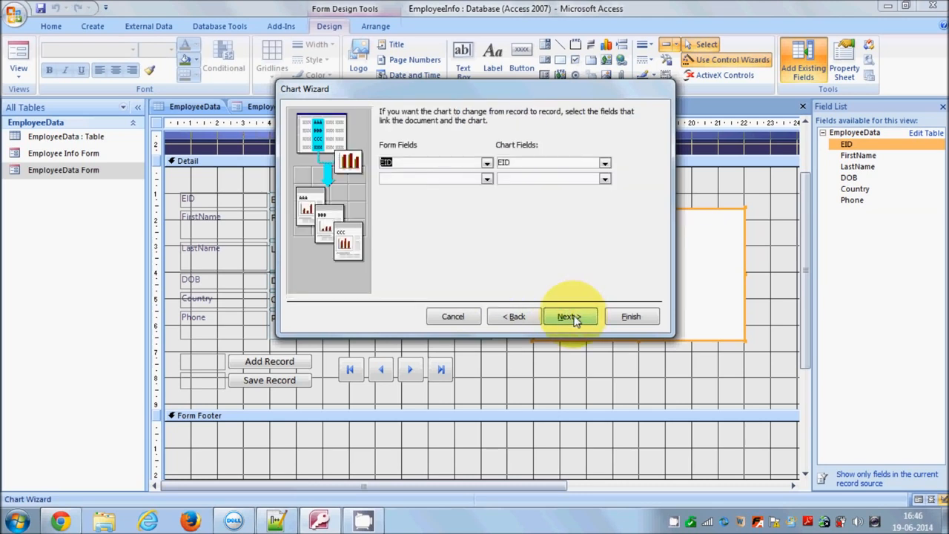
pyautogui.click(629, 321)
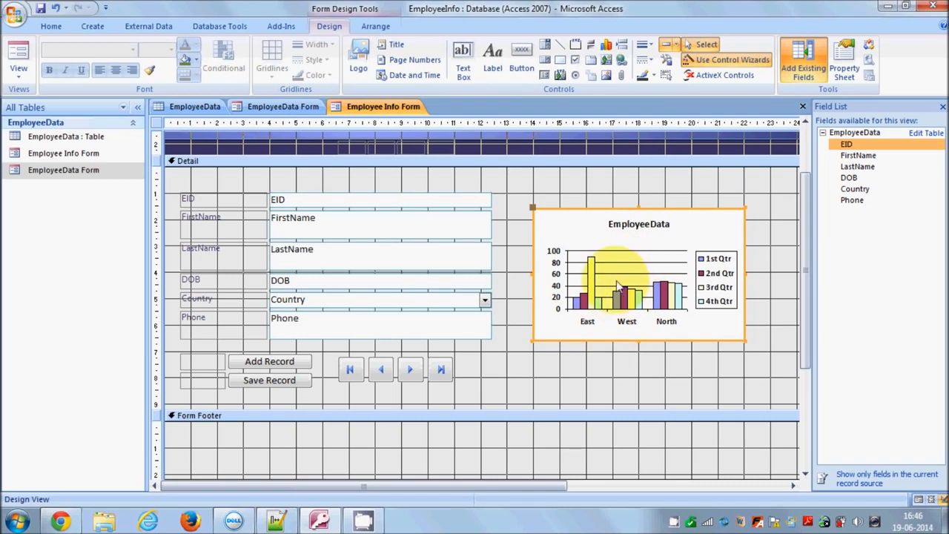
# Step: Switch the form to Layout View and move the chart slightly up and closer to the form fields
pyautogui.click(27, 79)
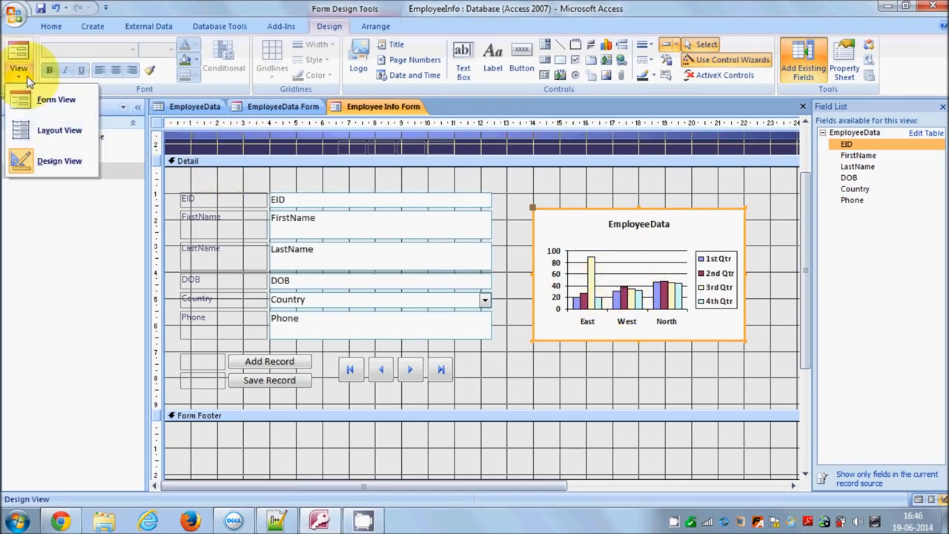
pyautogui.click(44, 131)
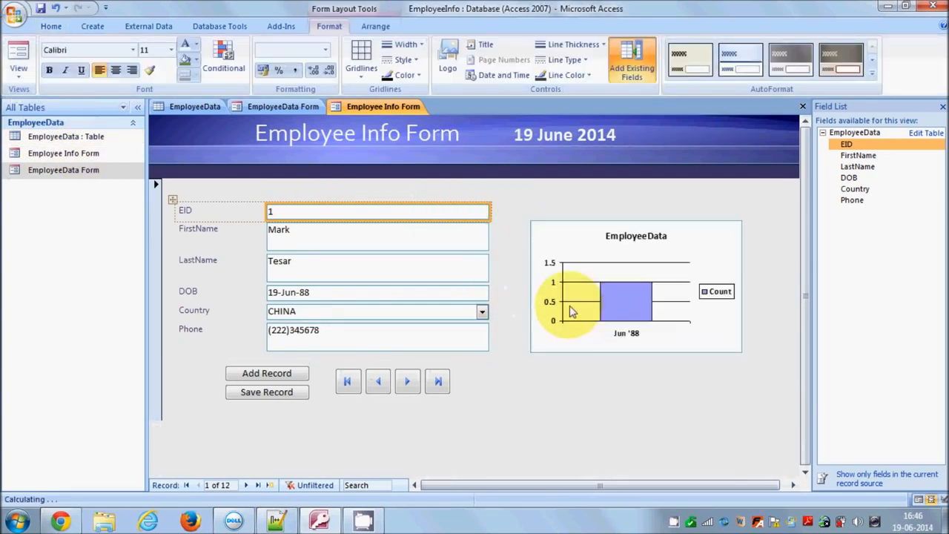
pyautogui.moveTo(579, 270); pyautogui.dragTo(561, 254)
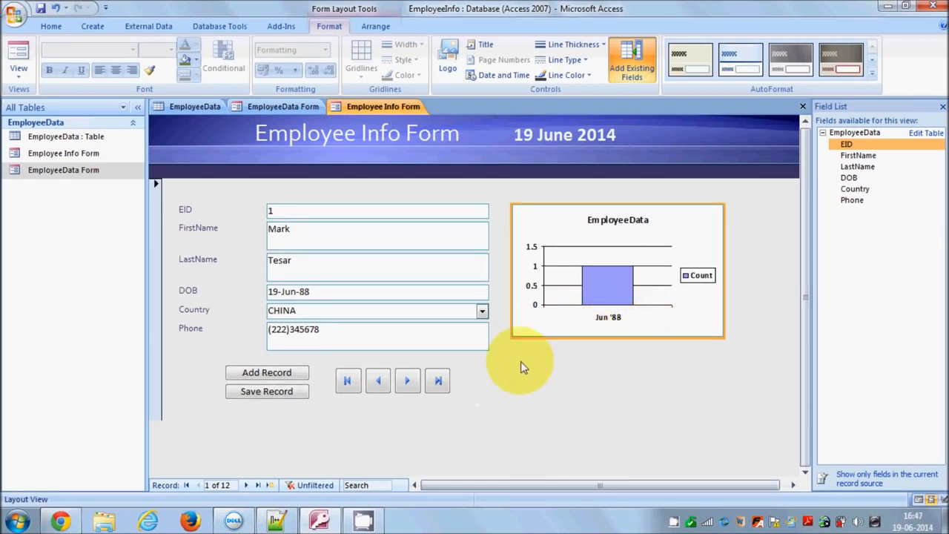
# Step: Return to Design View and insert centered page numbers in the page header with the Page N format, shown on the first page
pyautogui.click(17, 68)
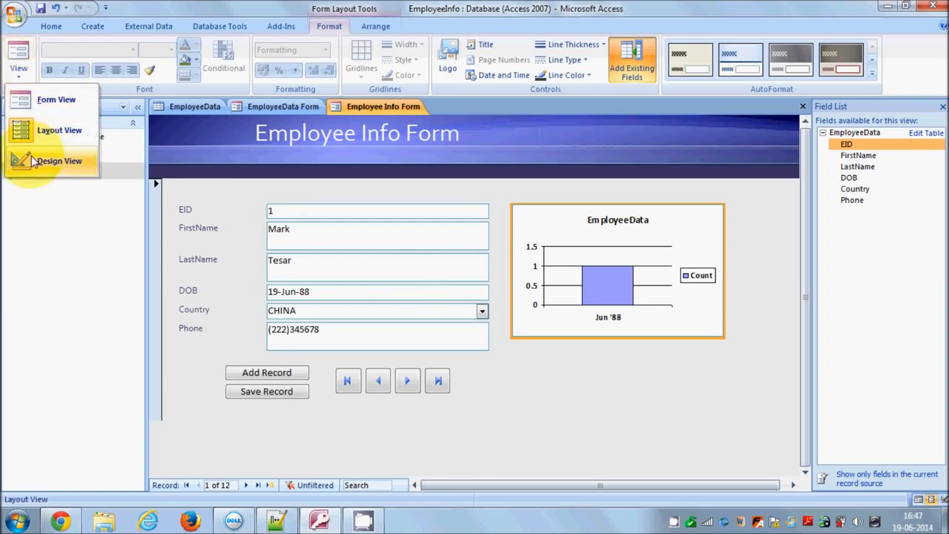
pyautogui.click(31, 156)
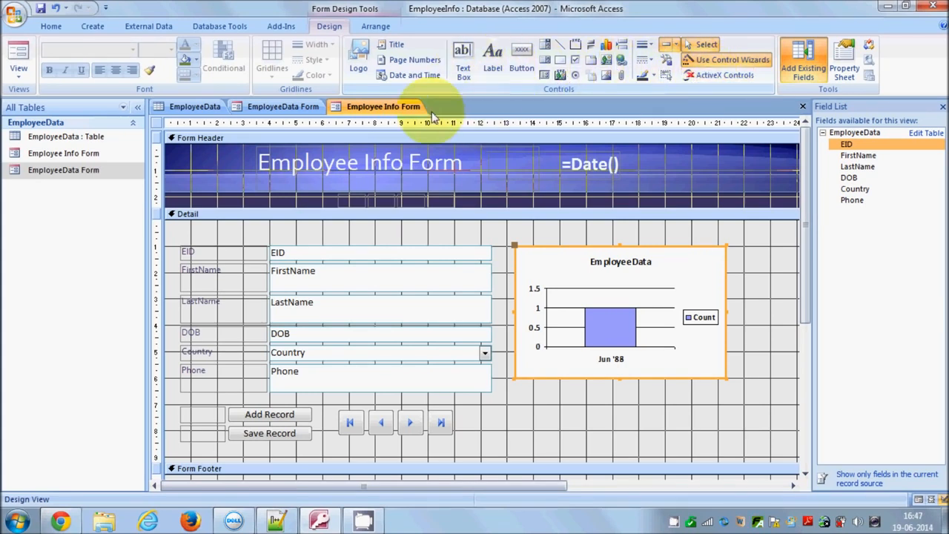
pyautogui.click(412, 65)
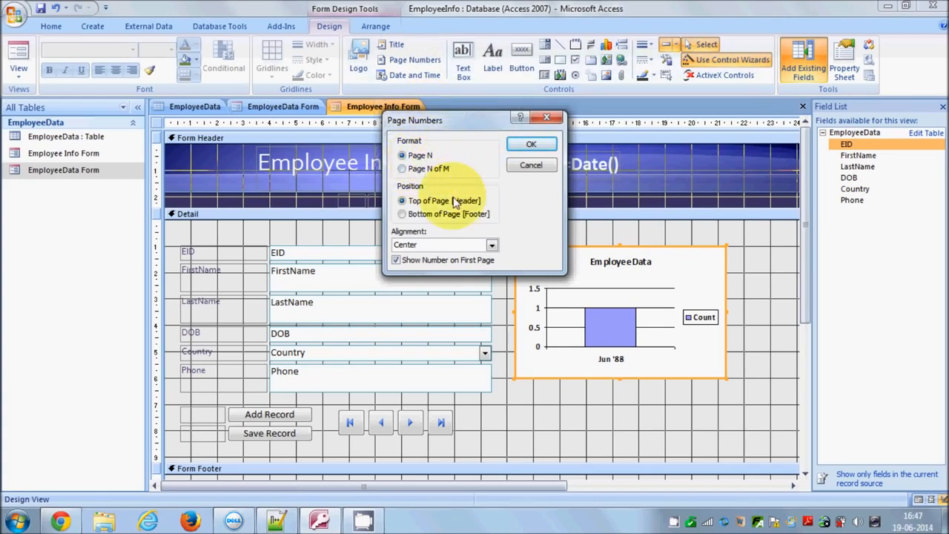
pyautogui.click(530, 144)
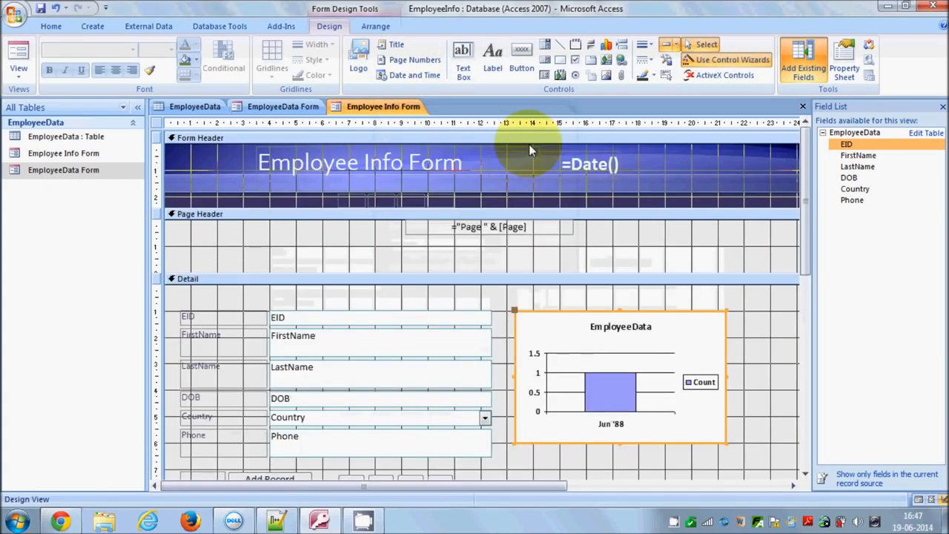
# Step: Review the page number's placement in the design, then display the form in Layout View
pyautogui.scroll(-2, 460, 178)
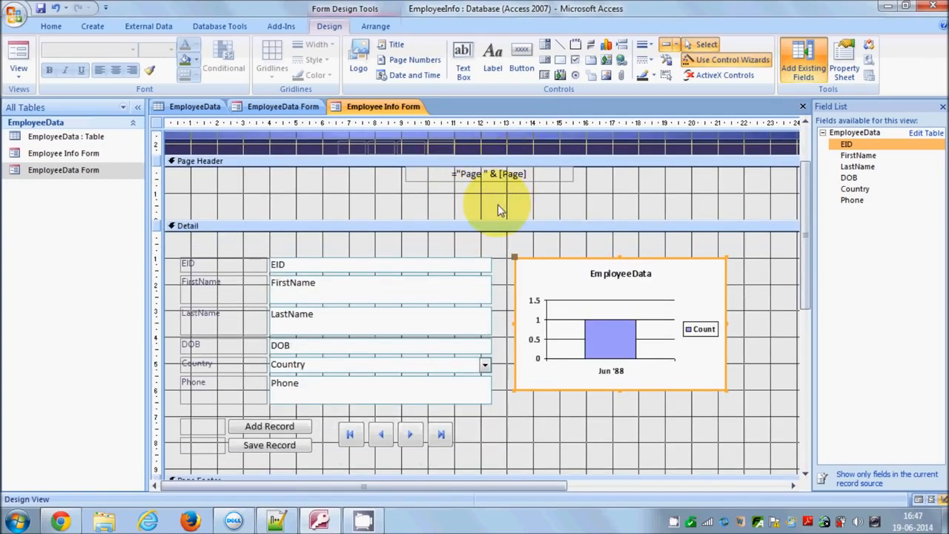
pyautogui.click(18, 74)
pyautogui.click(38, 95)
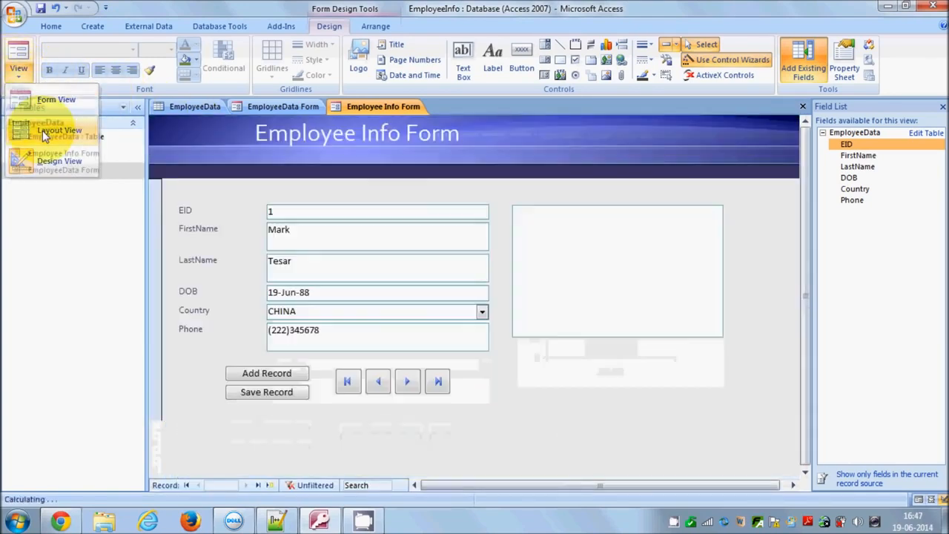